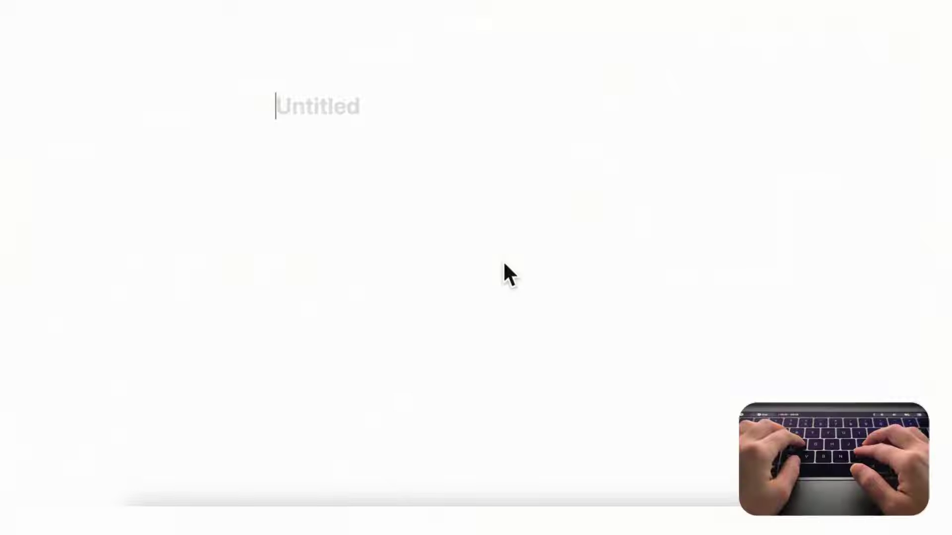
# Title the page "Menu Planner" and give it the fork-and-knife icon.
pyautogui.write('Me')
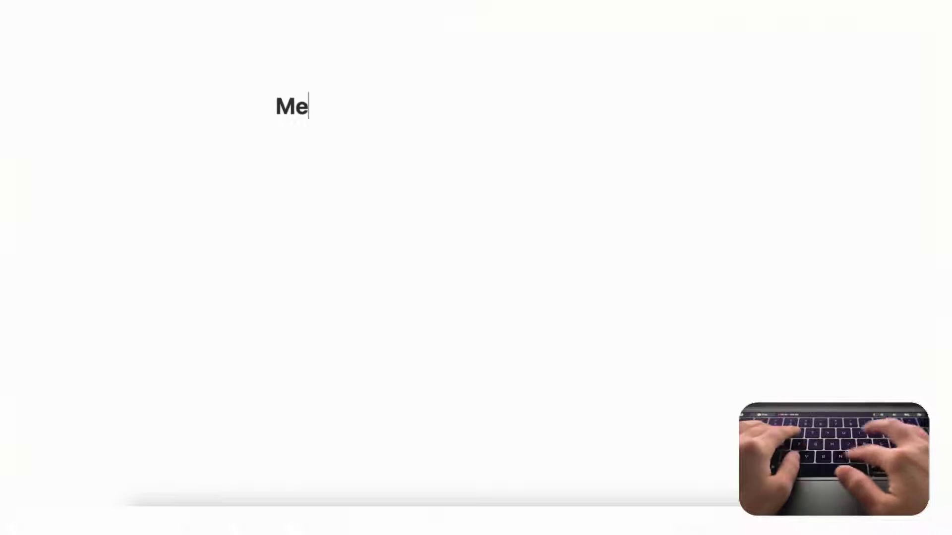
pyautogui.write('nu Planner')
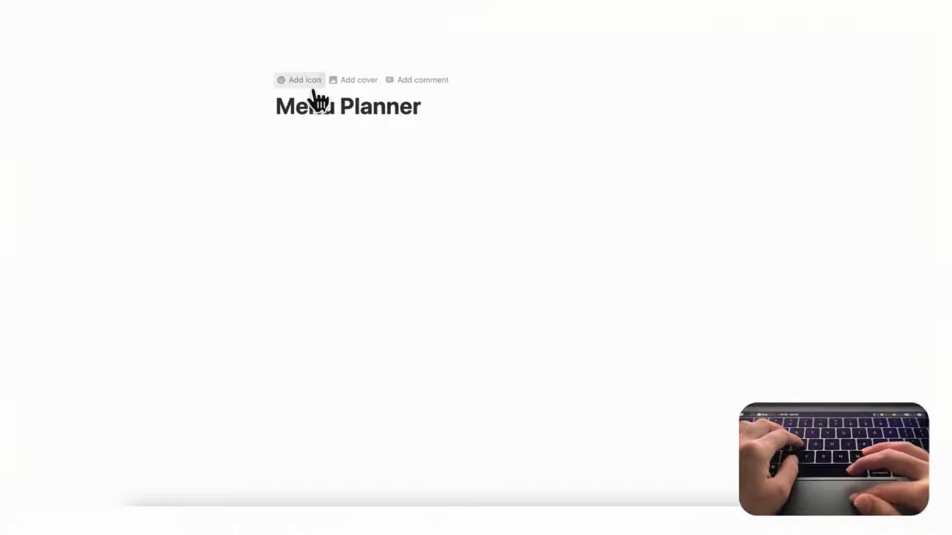
pyautogui.click(311, 84)
pyautogui.click(310, 112)
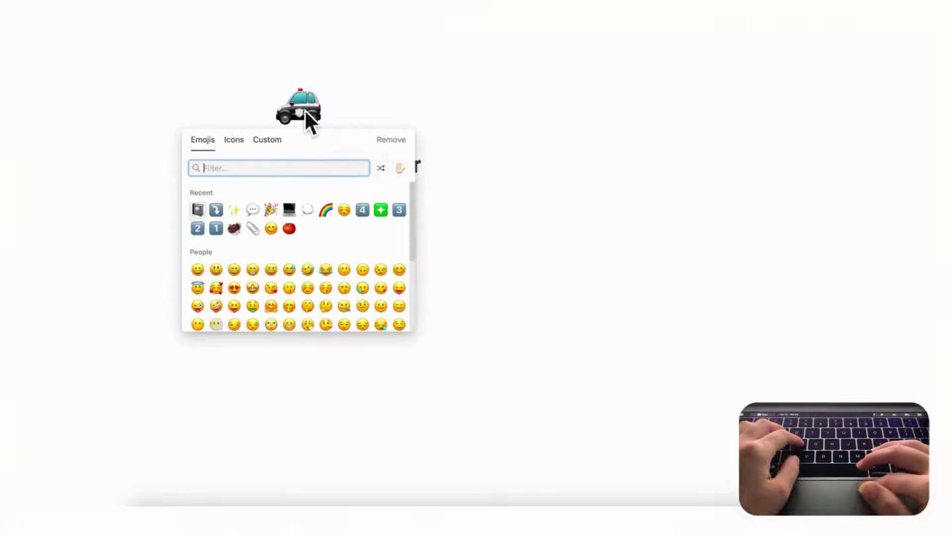
pyautogui.click(243, 146)
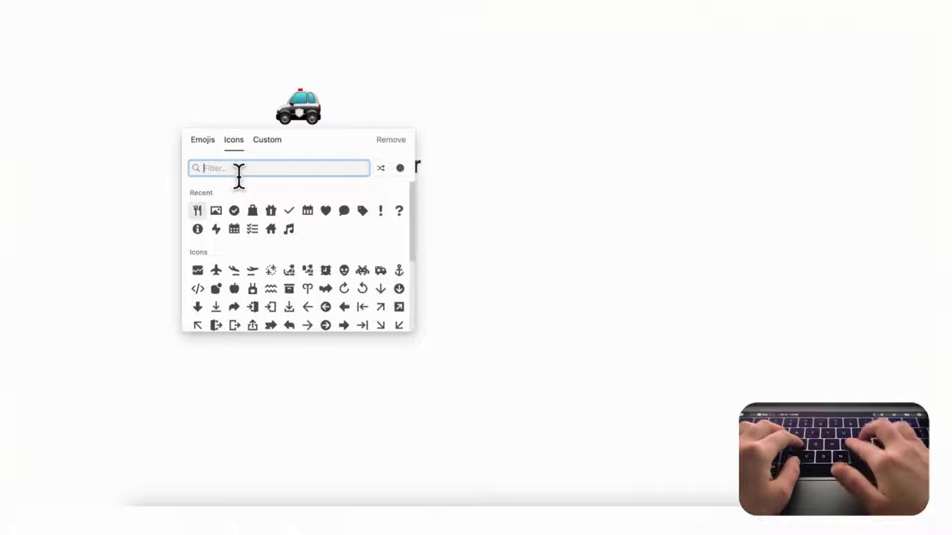
pyautogui.write('fork')
pyautogui.click(218, 197)
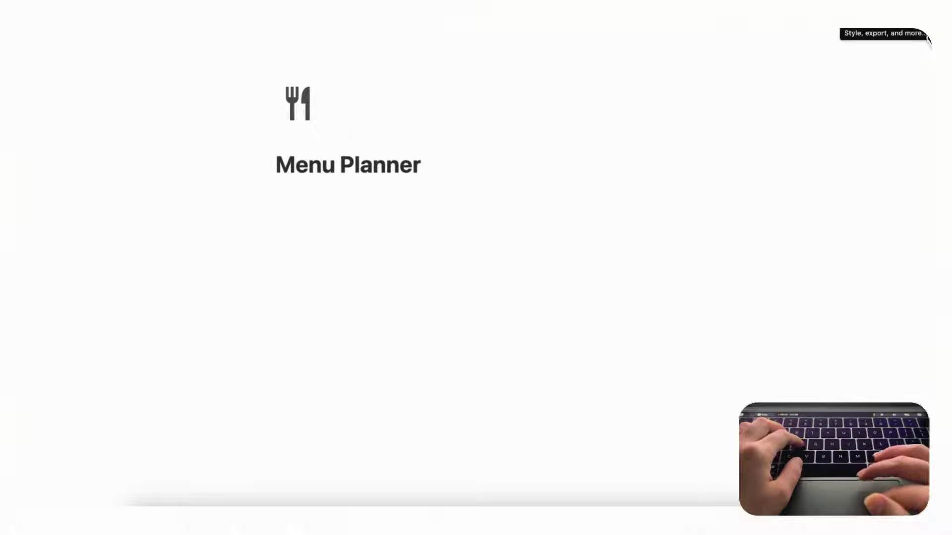
# Turn on small text and full width for the Menu Planner page.
pyautogui.click(928, 38)
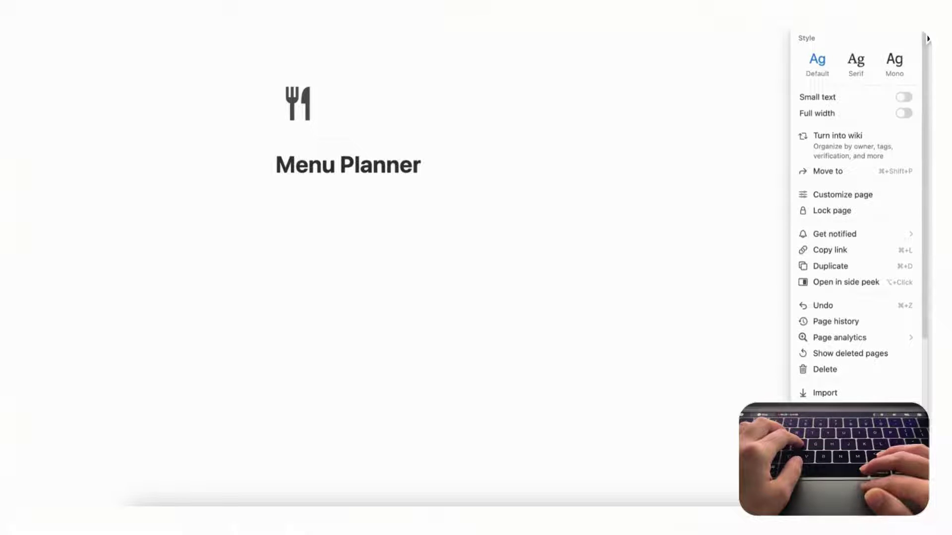
pyautogui.click(911, 98)
pyautogui.click(911, 113)
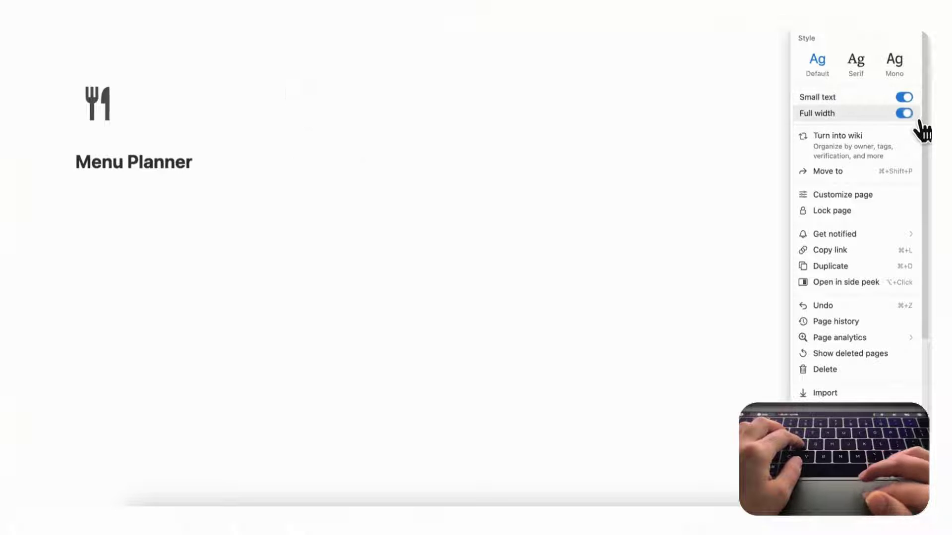
pyautogui.click(359, 257)
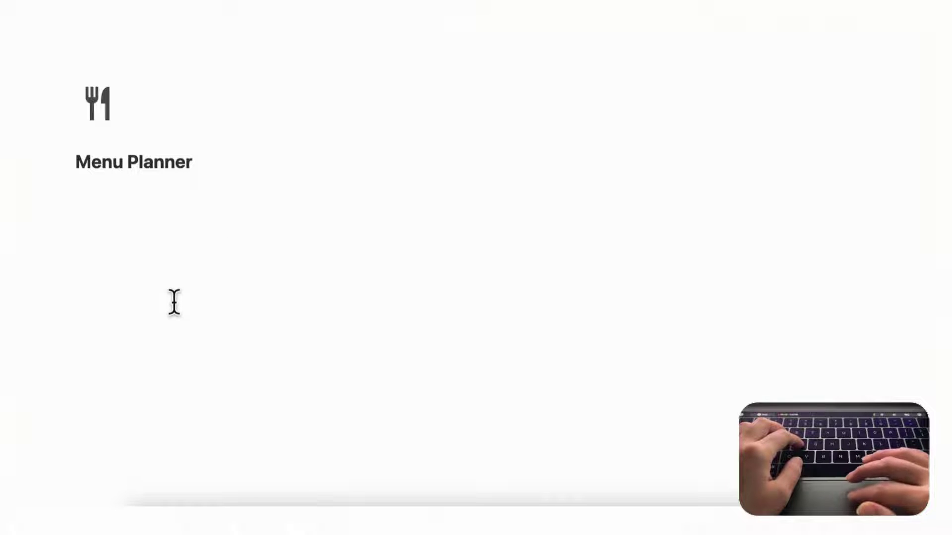
# Insert a gallery view with a new database below the page title and name it "Menus".
pyautogui.click(109, 200)
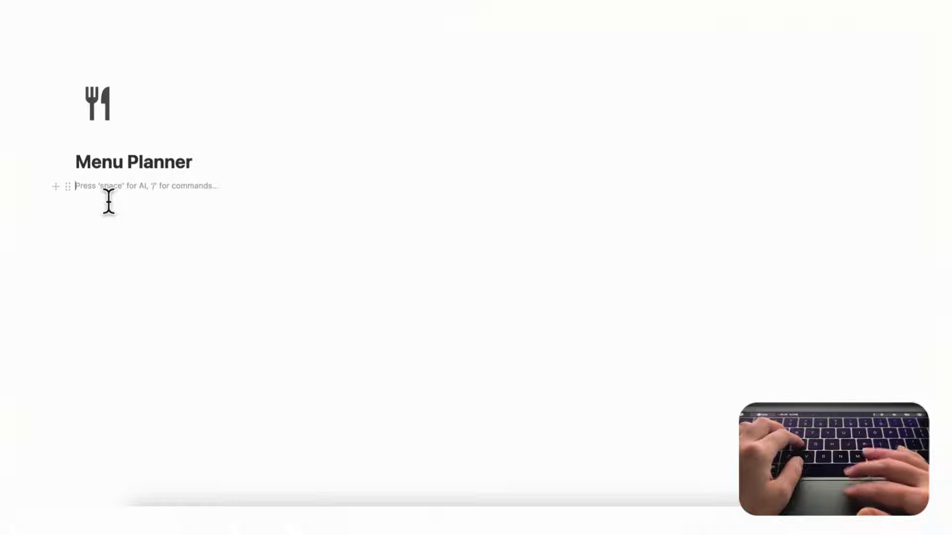
pyautogui.write('/galler')
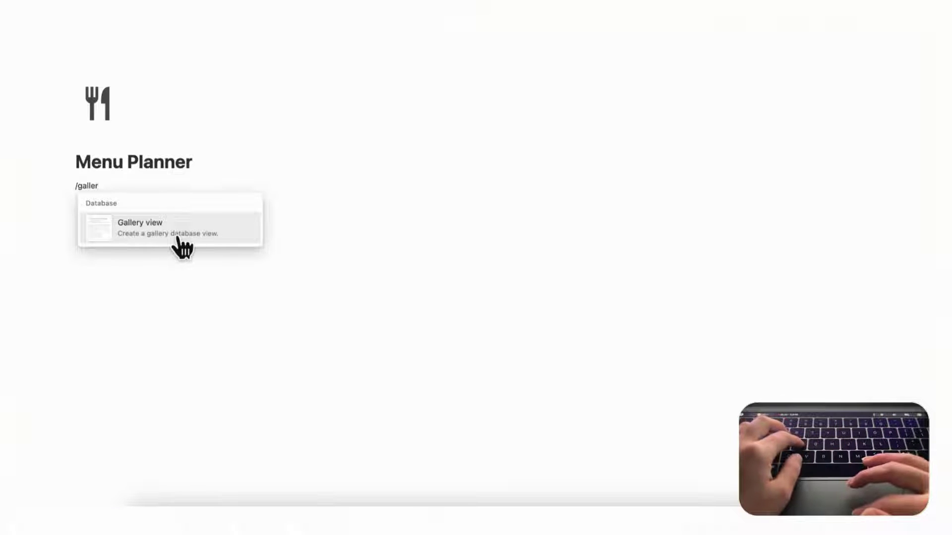
pyautogui.click(180, 237)
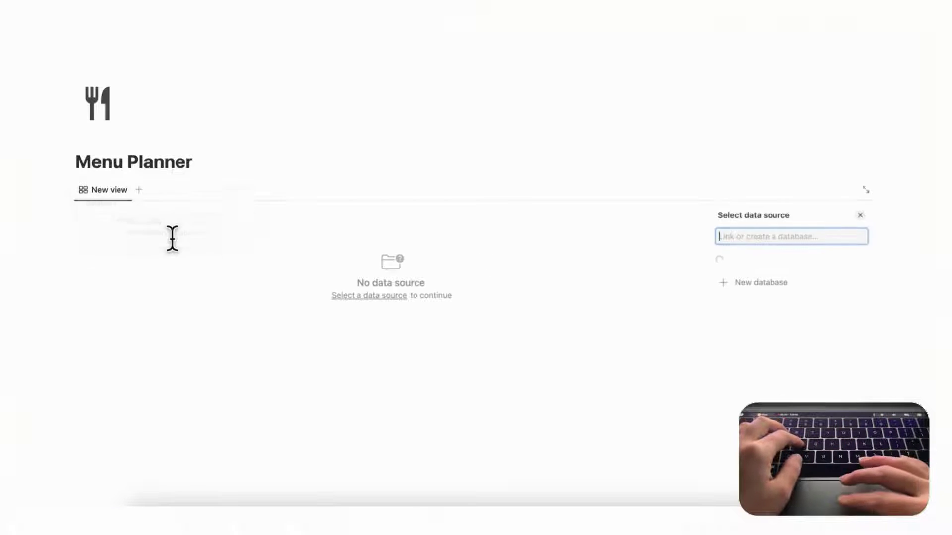
pyautogui.click(732, 409)
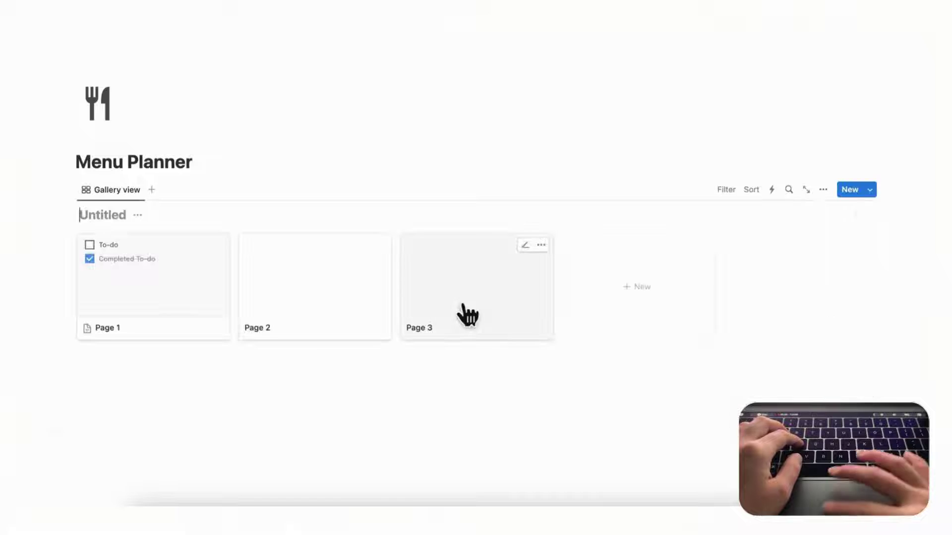
pyautogui.click(123, 219)
pyautogui.write('Menus')
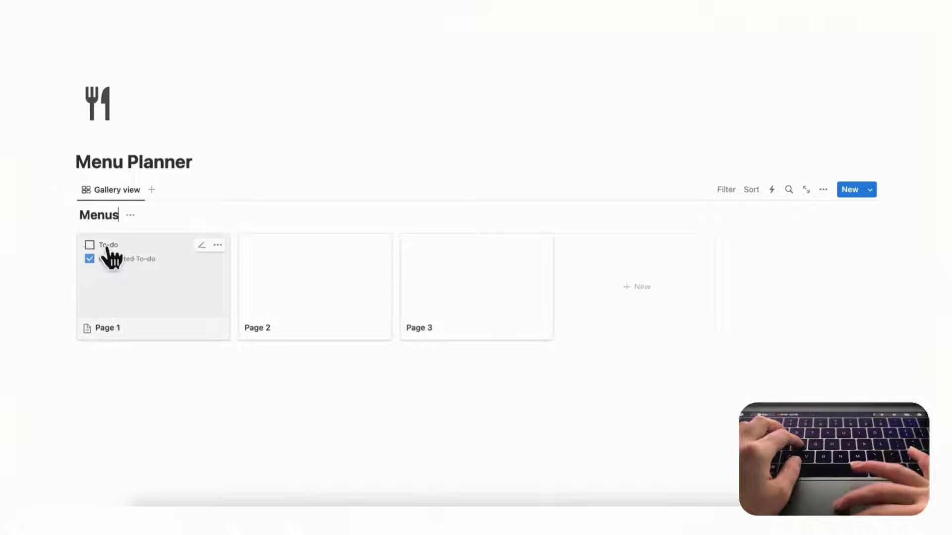
# Insert a second gallery view with a new database under the Menus gallery and name it "Recipes".
pyautogui.click(127, 379)
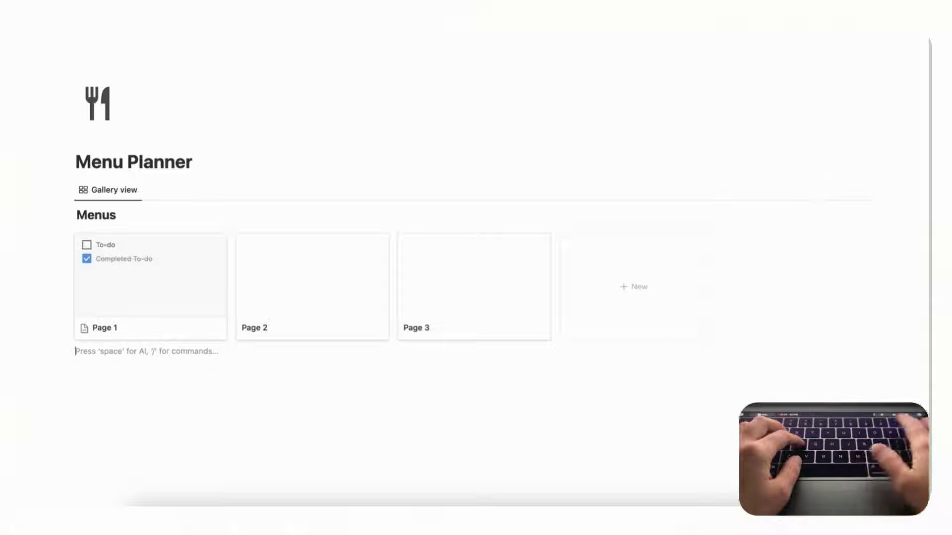
pyautogui.write('/gallery')
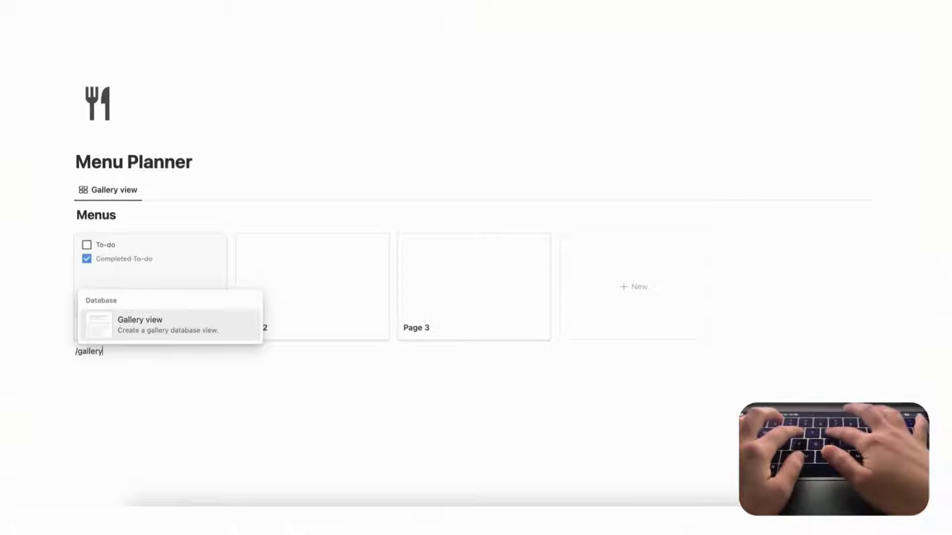
pyautogui.click(119, 335)
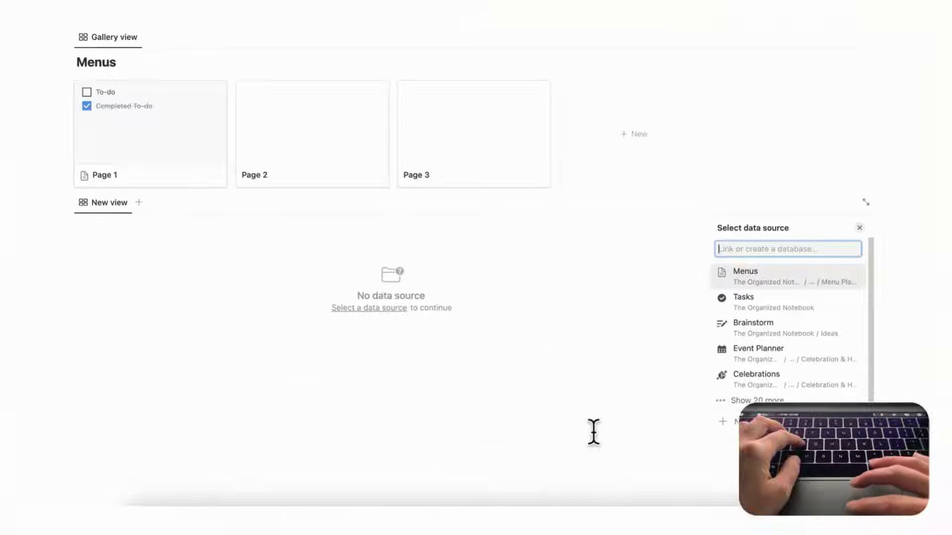
pyautogui.press('Return')
pyautogui.click(151, 248)
pyautogui.write('Reci')
pyautogui.scroll(2, 233, 298)
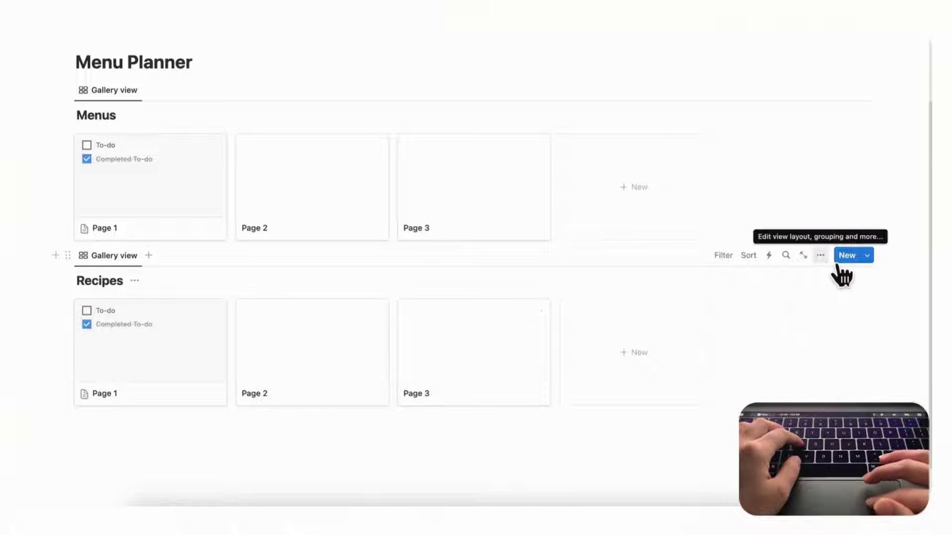
# Set the card preview of the Recipes gallery to Page cover.
pyautogui.click(820, 255)
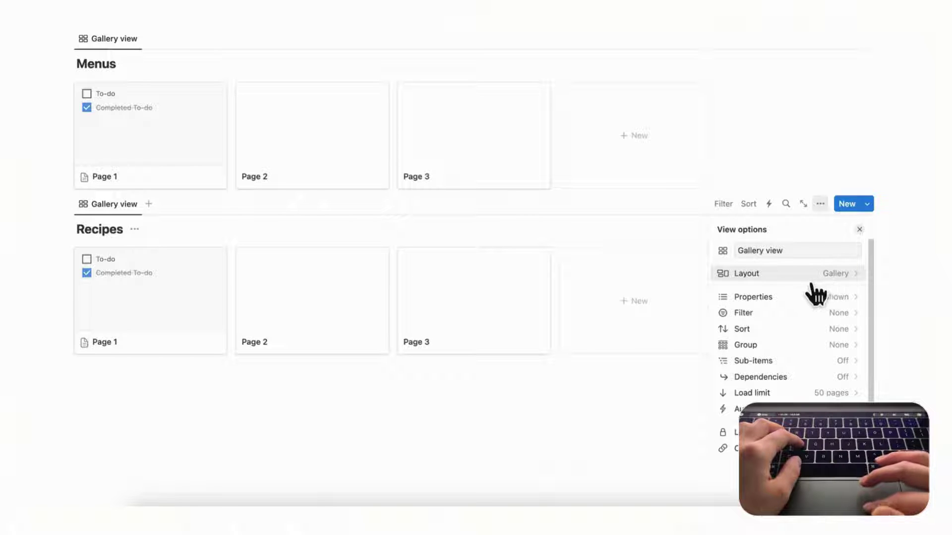
pyautogui.click(795, 276)
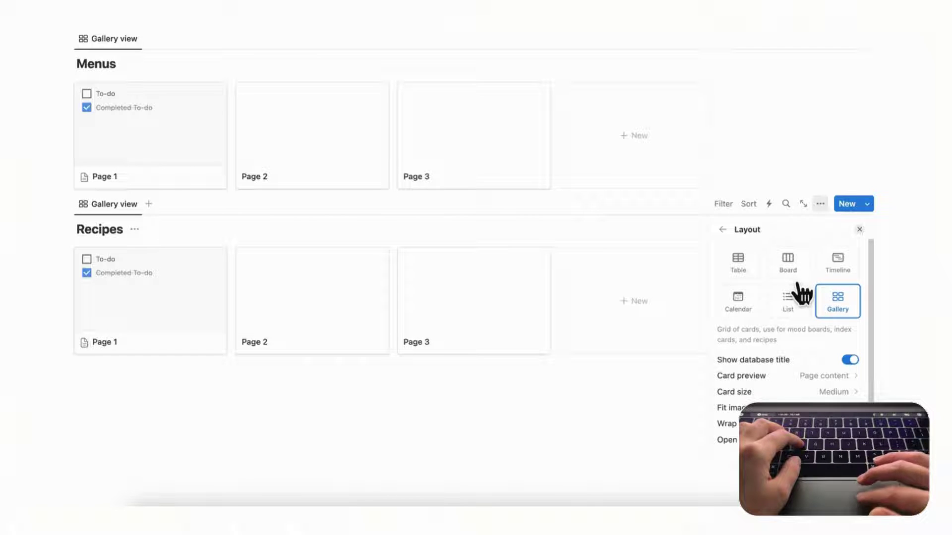
pyautogui.scroll(-1, 810, 363)
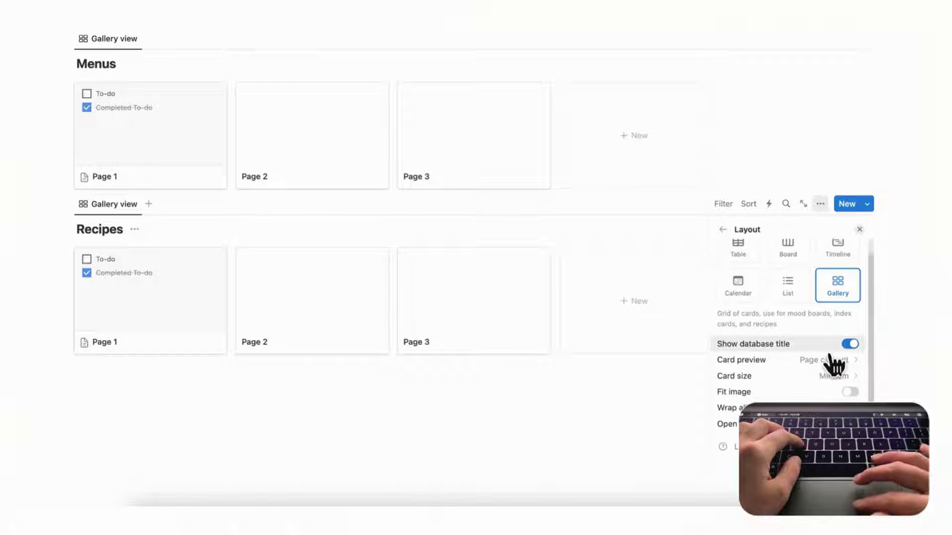
pyautogui.click(857, 364)
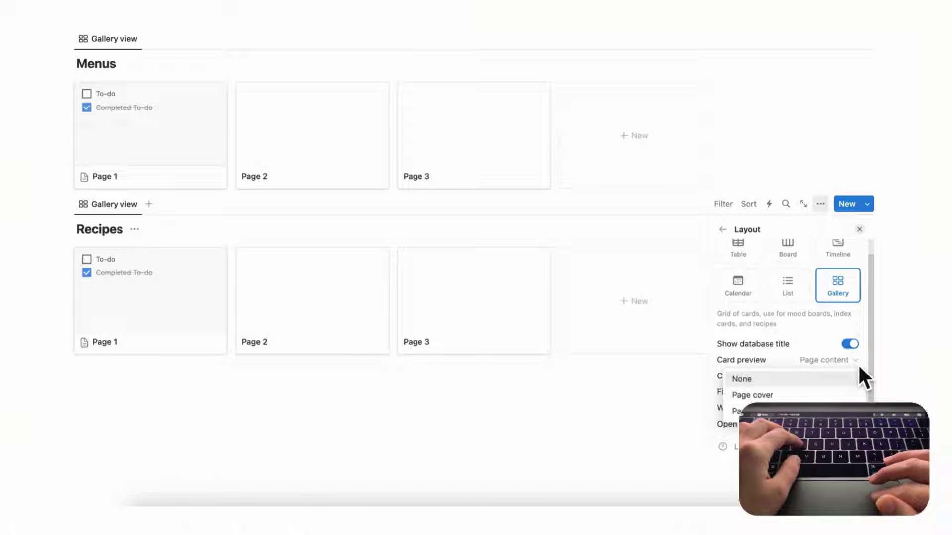
pyautogui.press('Down')
pyautogui.press('Return')
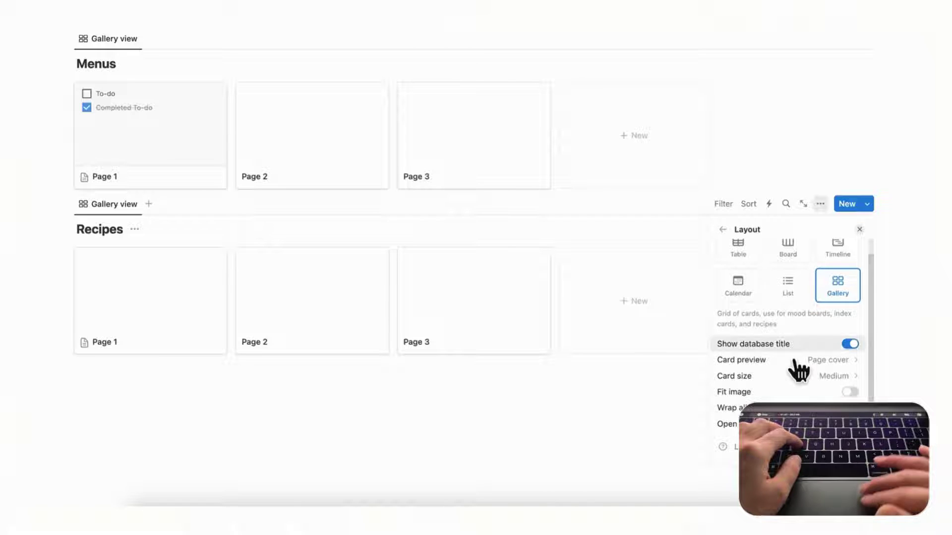
pyautogui.scroll(1, 796, 372)
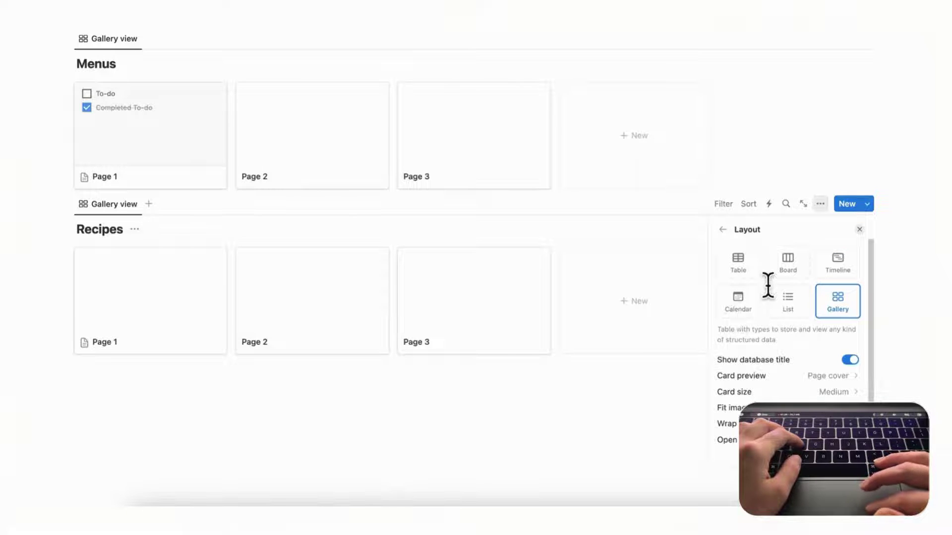
pyautogui.click(723, 230)
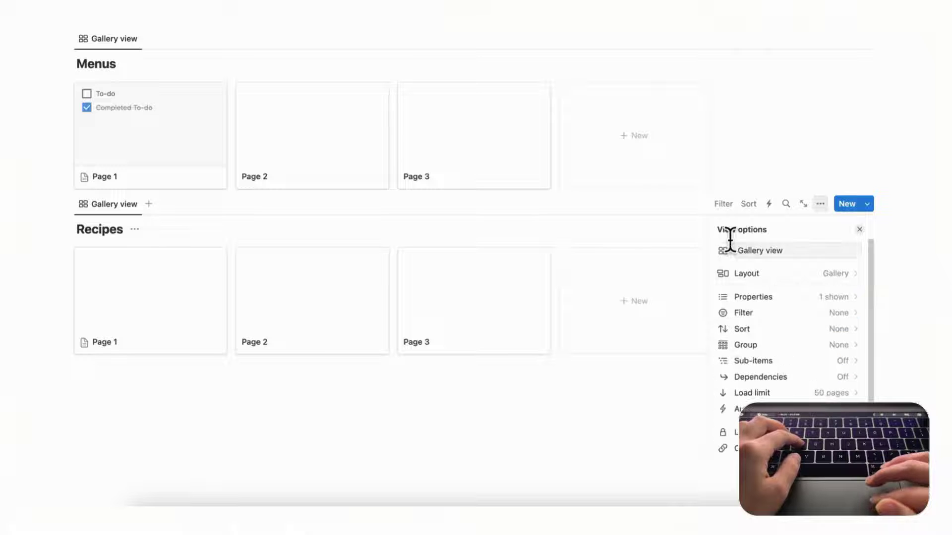
# Open Page 1 of the Recipes gallery, clear its to-do items and delete its Created property.
pyautogui.click(202, 356)
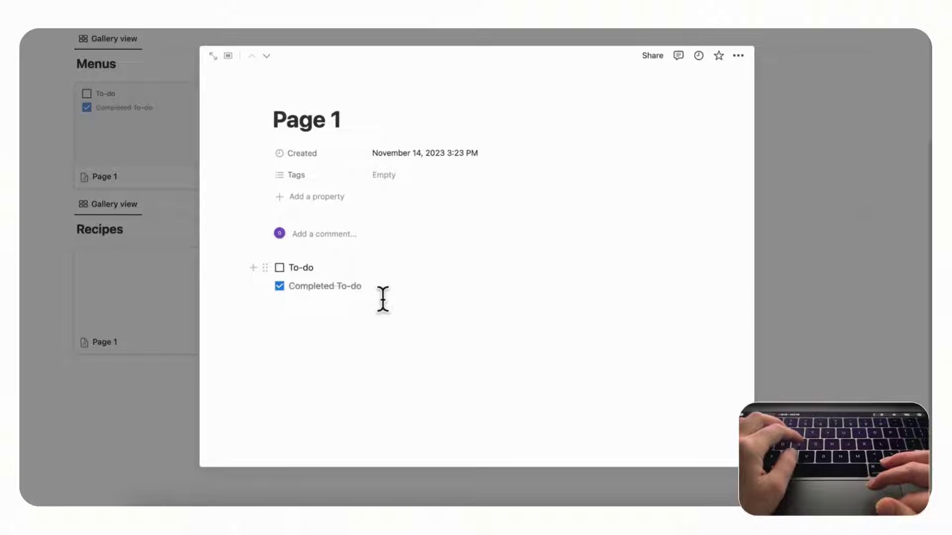
pyautogui.moveTo(308, 272); pyautogui.dragTo(297, 276)
pyautogui.press('BackSpace')
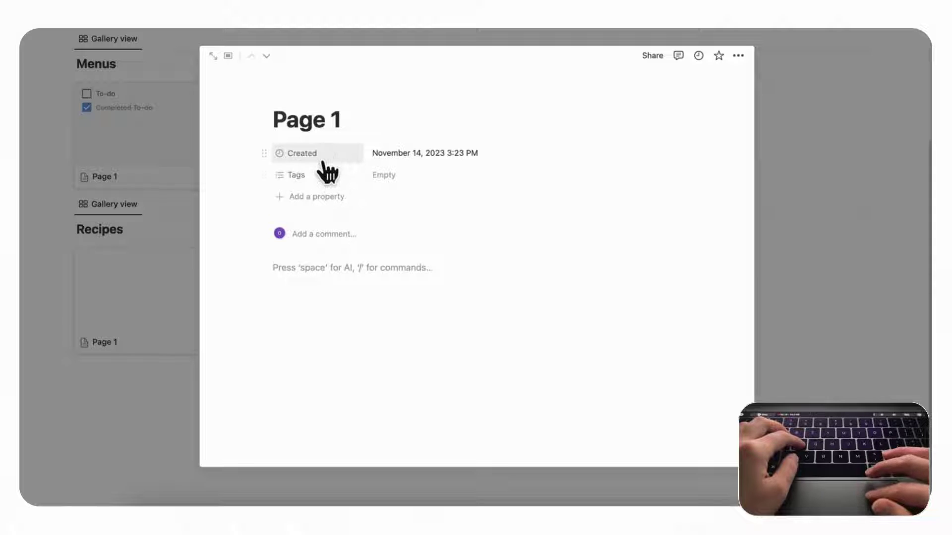
pyautogui.click(265, 155)
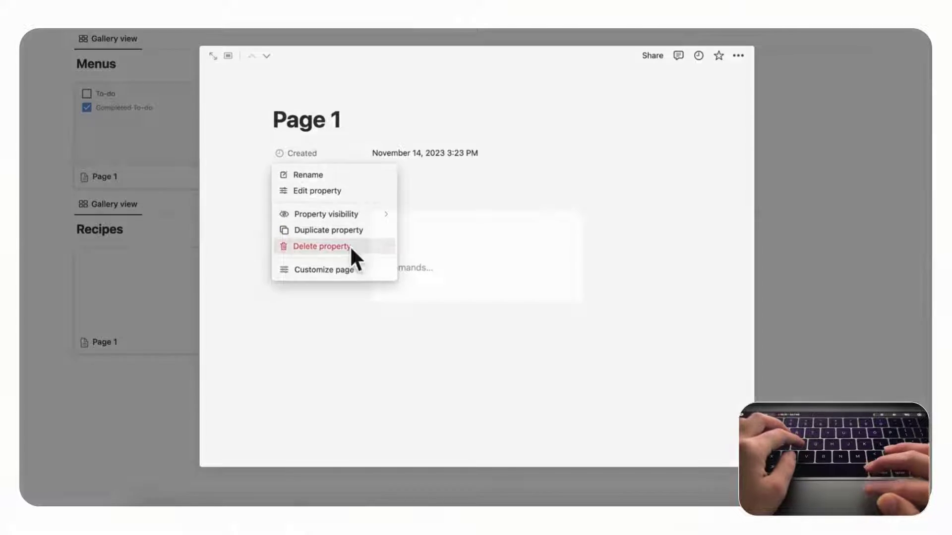
pyautogui.click(349, 246)
pyautogui.click(415, 252)
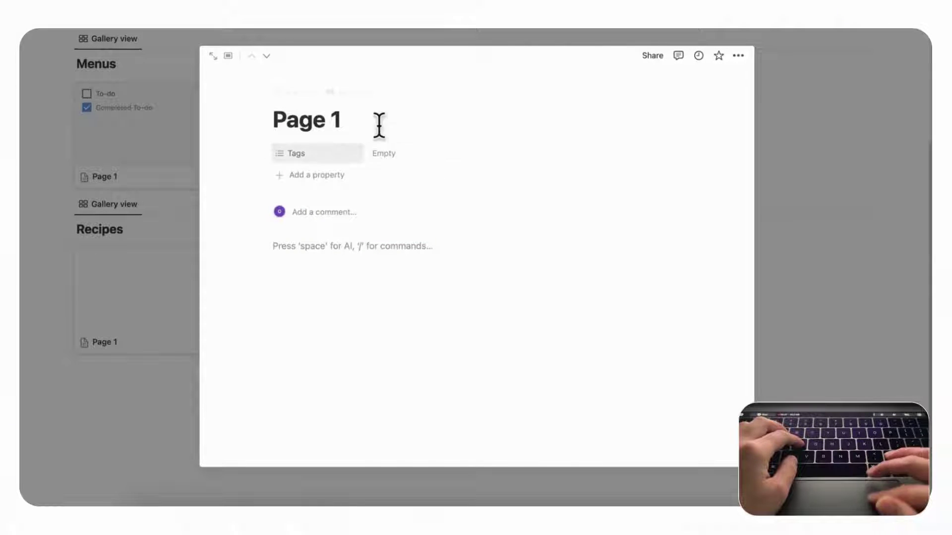
# Rename the opened recipe page to "Spaghetti with Meatballs".
pyautogui.tripleClick(326, 123)
pyautogui.press('BackSpace')
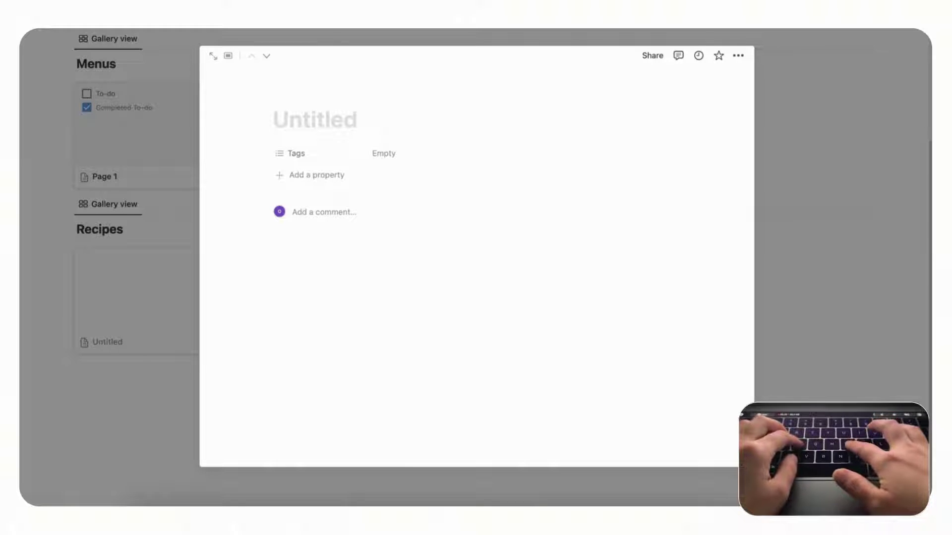
pyautogui.write('Spaghetti with MEan')
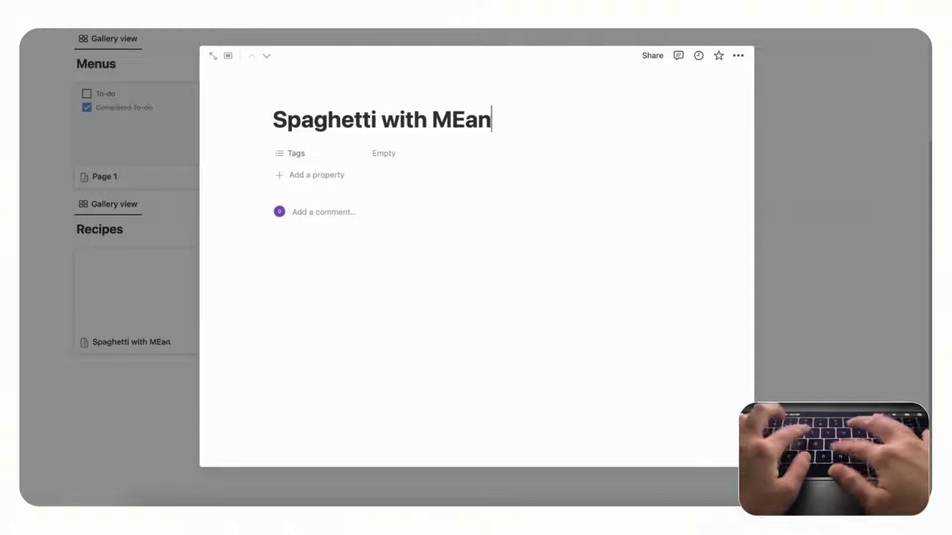
pyautogui.press('BackSpace')
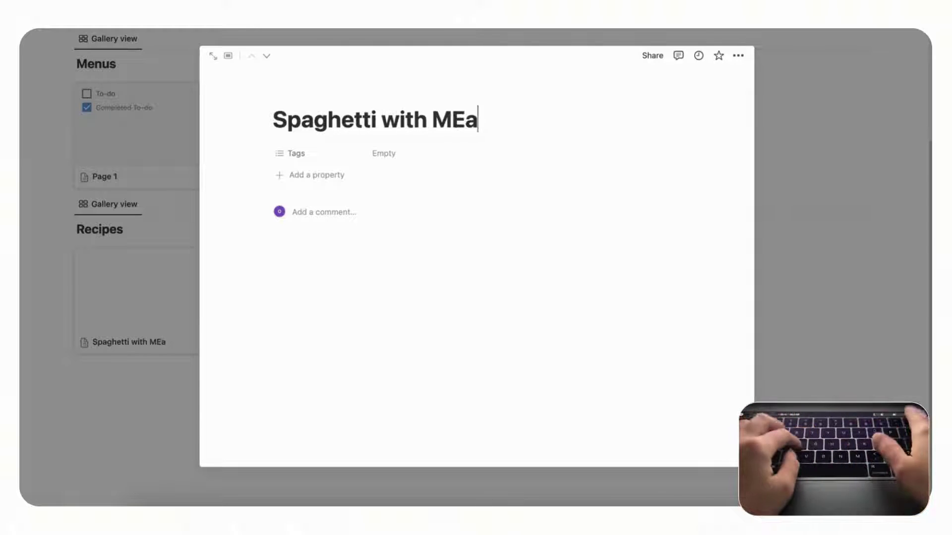
pyautogui.write('atballs')
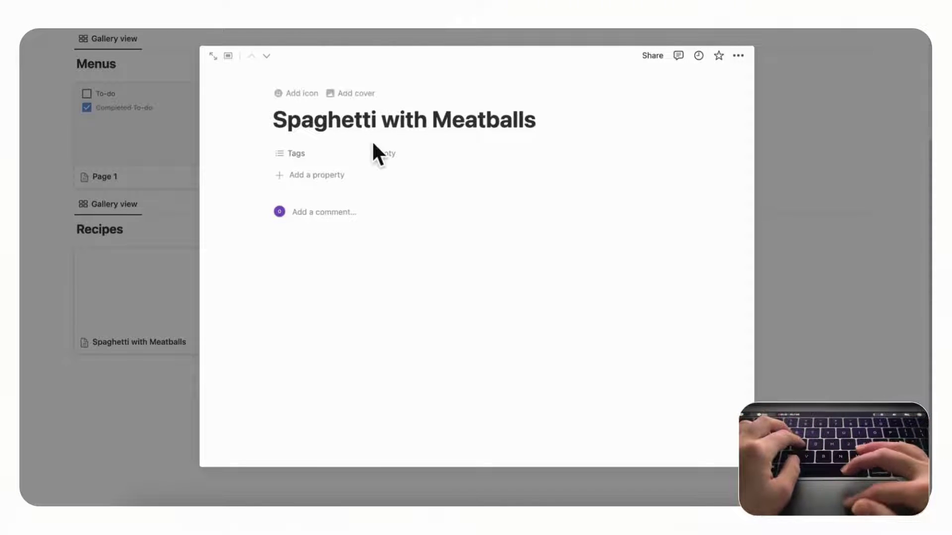
# Create the tag "Italian" and assign it to the Spaghetti with Meatballs recipe.
pyautogui.click(404, 165)
pyautogui.write('Italian')
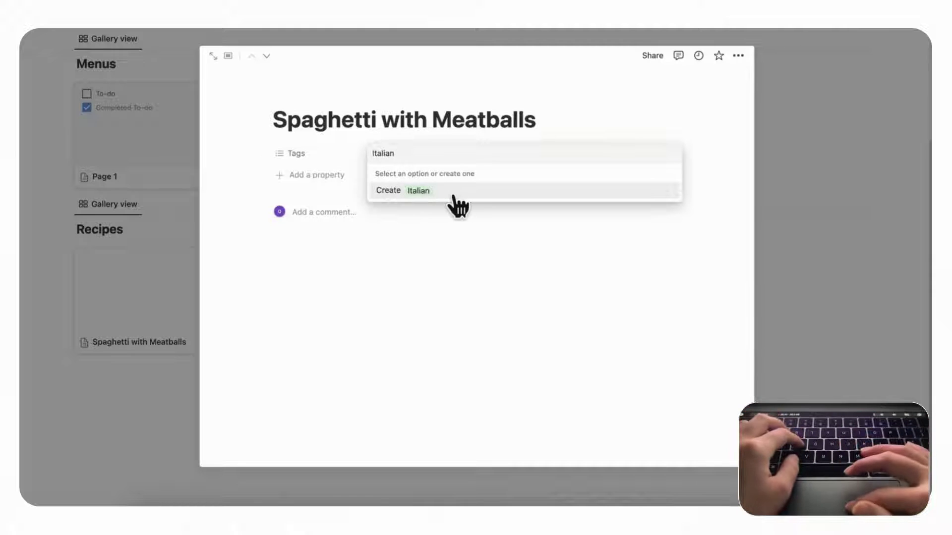
pyautogui.click(451, 194)
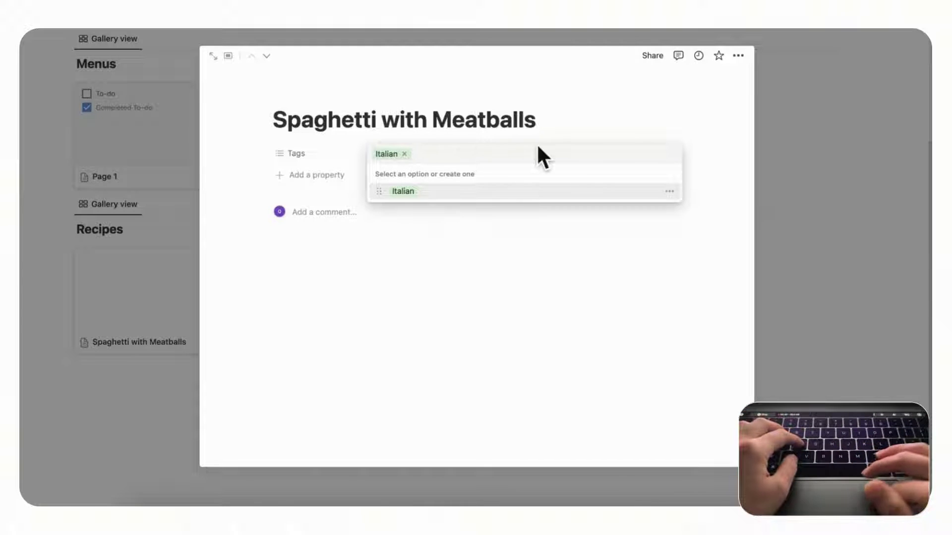
pyautogui.press('Escape')
# Add a multi-select property named "Course" to the Spaghetti with Meatballs recipe.
pyautogui.click(332, 176)
pyautogui.write('multi')
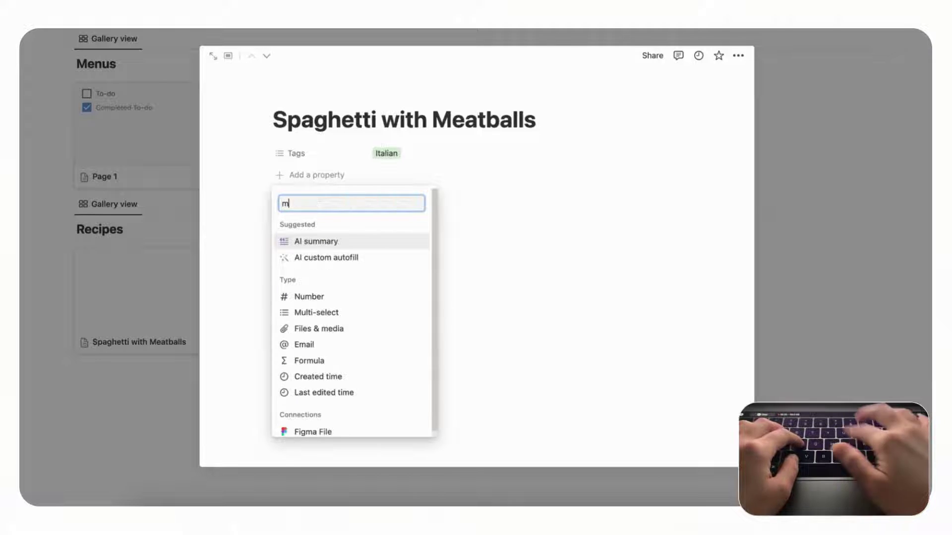
pyautogui.click(333, 239)
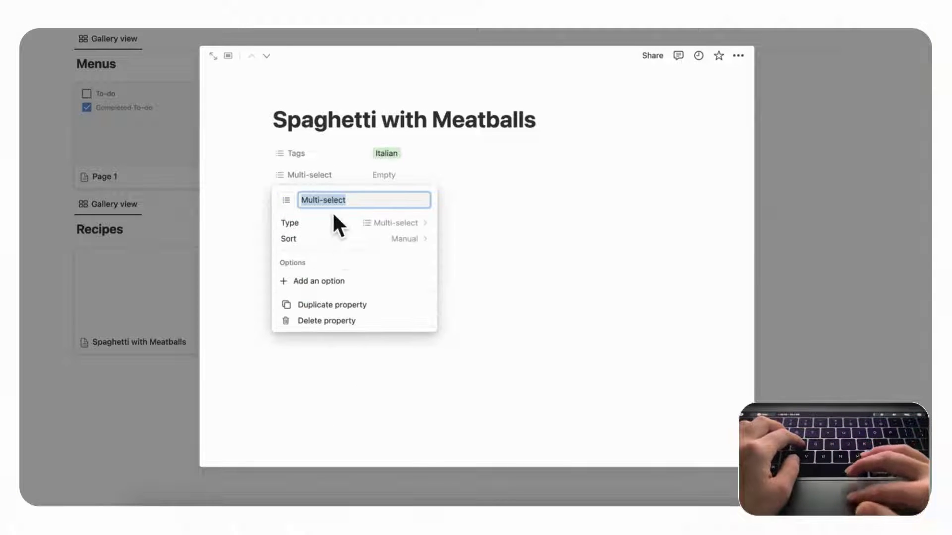
pyautogui.write('Course')
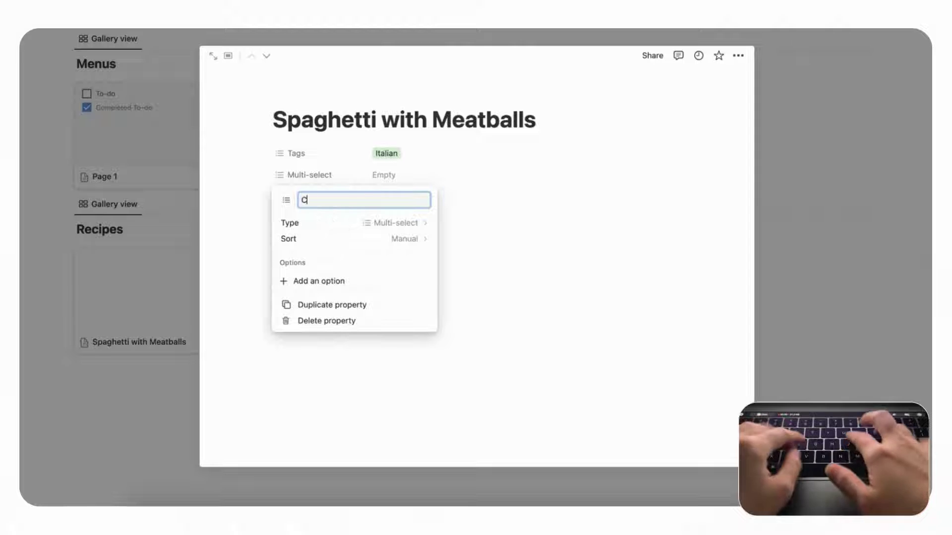
pyautogui.press('Return')
# Create the option "Main" in the Course property and assign it to the recipe.
pyautogui.click(404, 179)
pyautogui.write('Main')
pyautogui.click(446, 220)
pyautogui.click(442, 150)
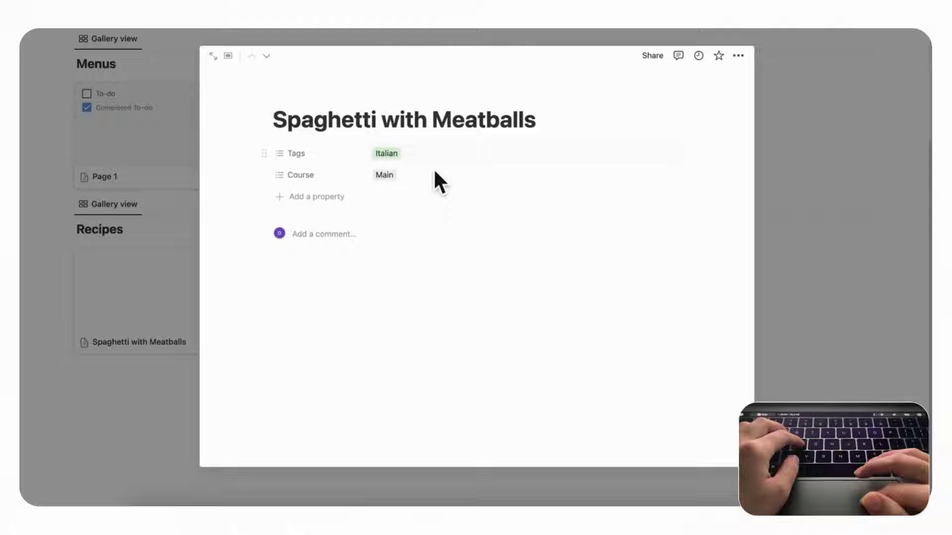
# Add another multi-select property named "Ingredients" to the recipe page.
pyautogui.click(312, 203)
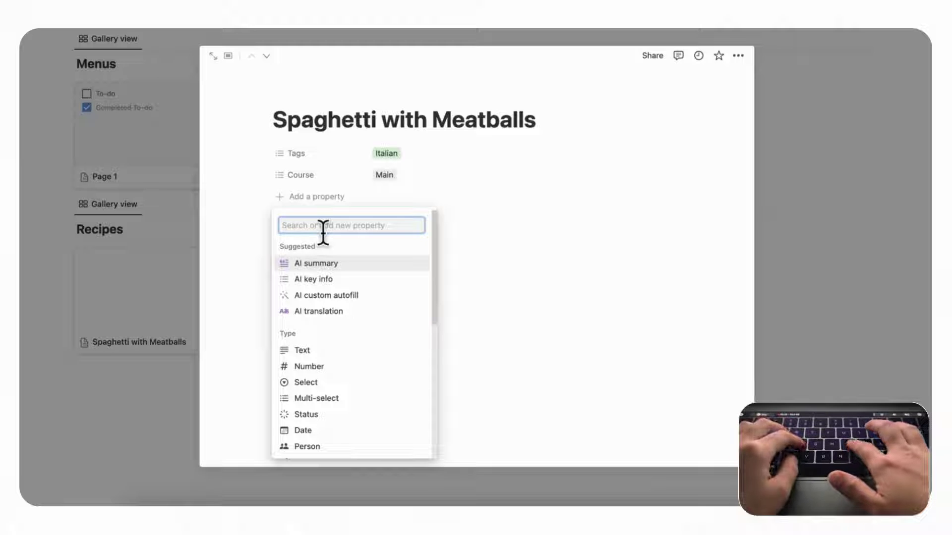
pyautogui.write('mult')
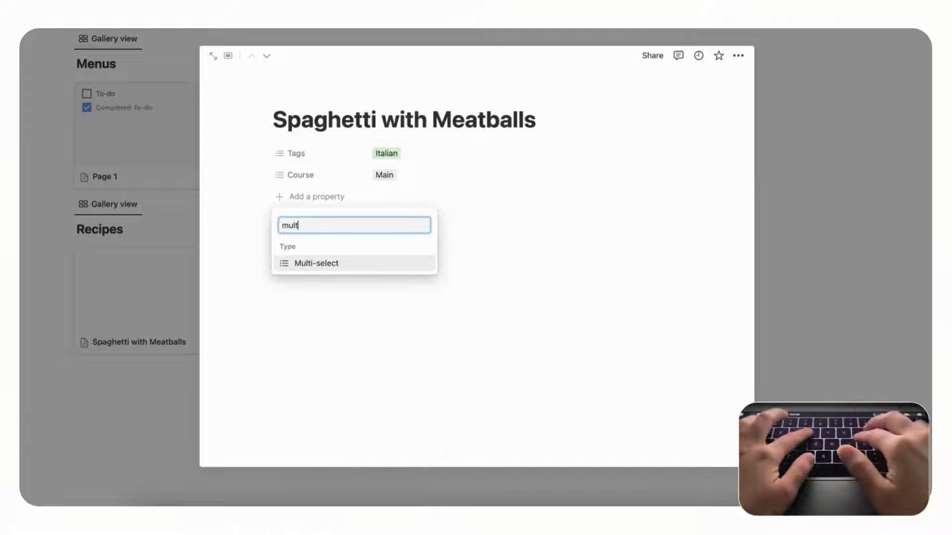
pyautogui.click(335, 268)
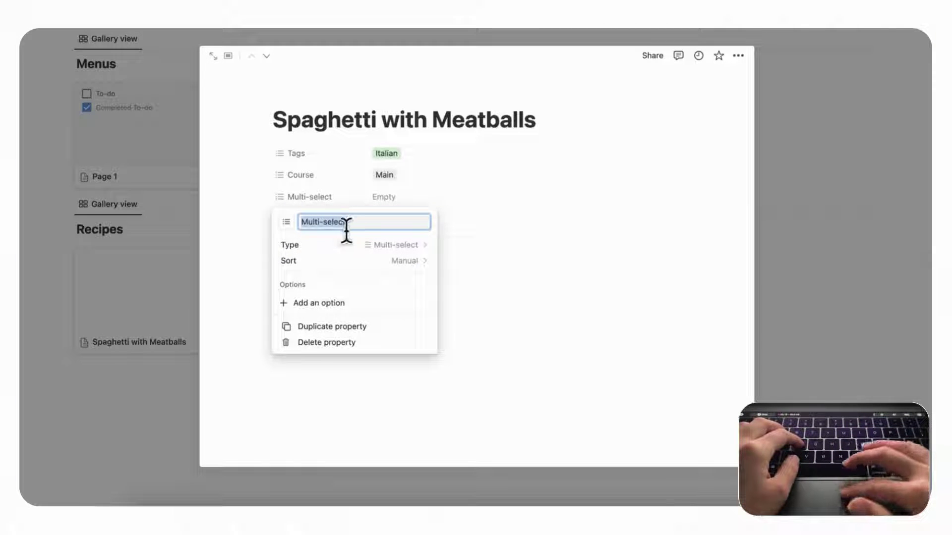
pyautogui.write('Ingredients')
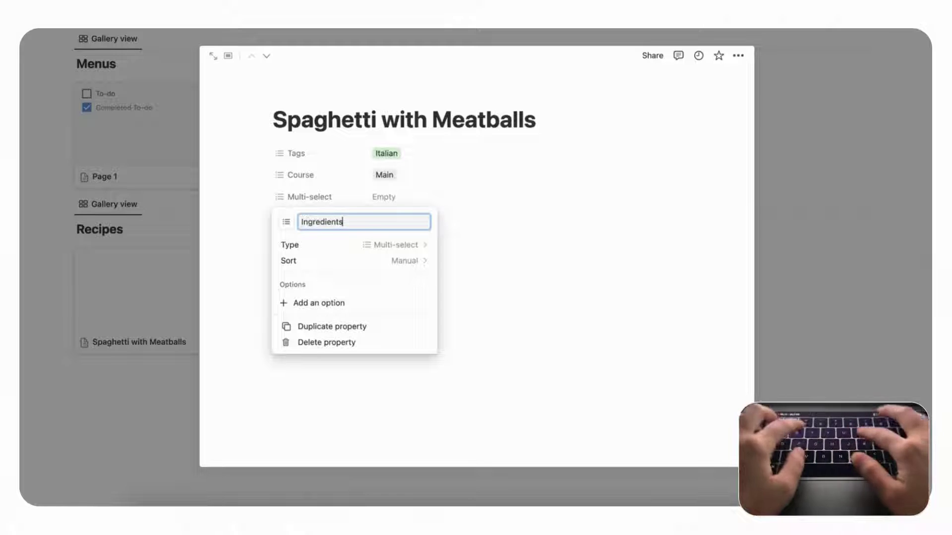
pyautogui.press('Return')
# Create and assign the Ingredients options "Ground Beef", "Spaghetti" and "Tomato Sauce" for the recipe.
pyautogui.click(403, 200)
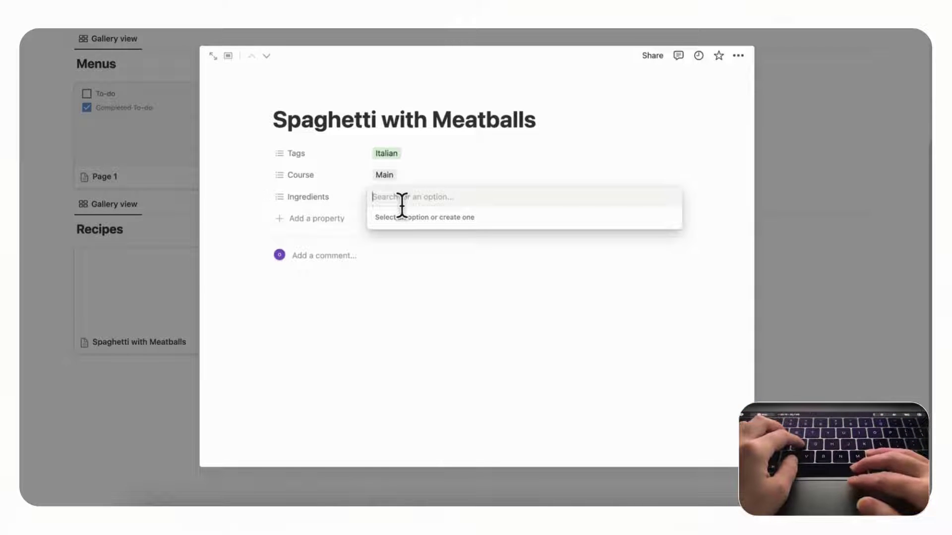
pyautogui.write('Beef')
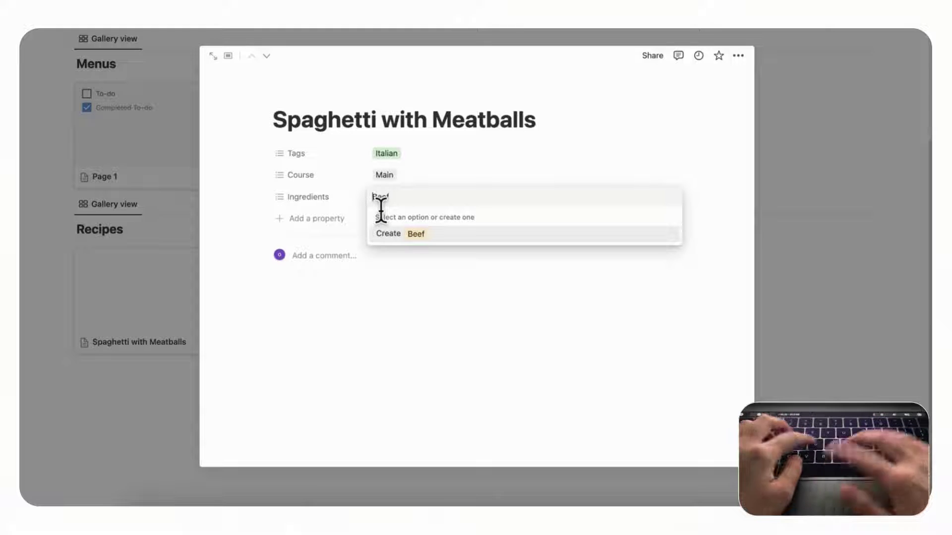
pyautogui.click(373, 198)
pyautogui.write('Ground Beef')
pyautogui.press('Return')
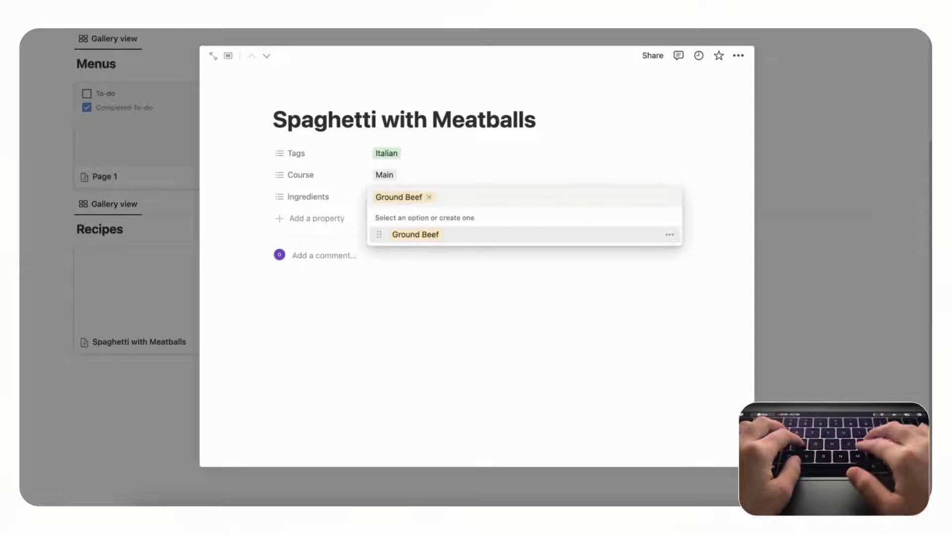
pyautogui.write('Spaghett')
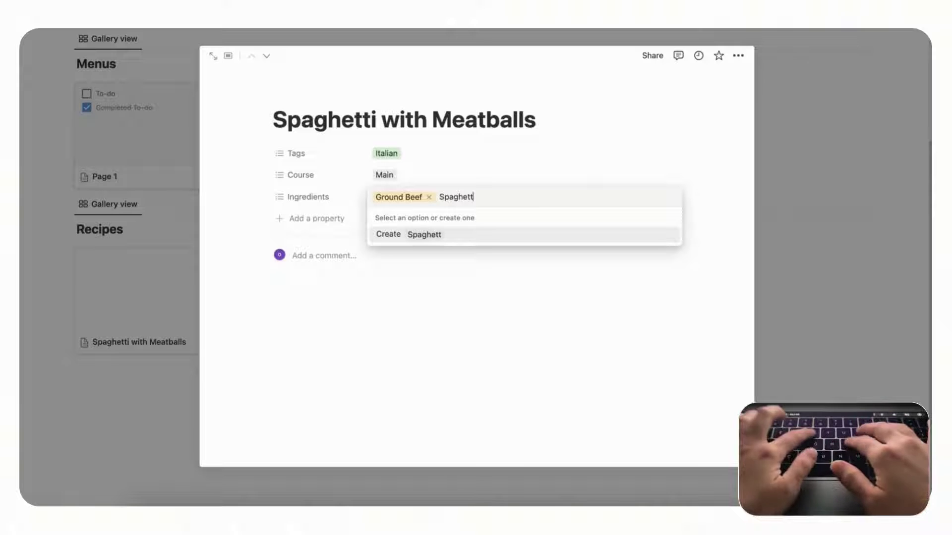
pyautogui.write('i')
pyautogui.press('Return')
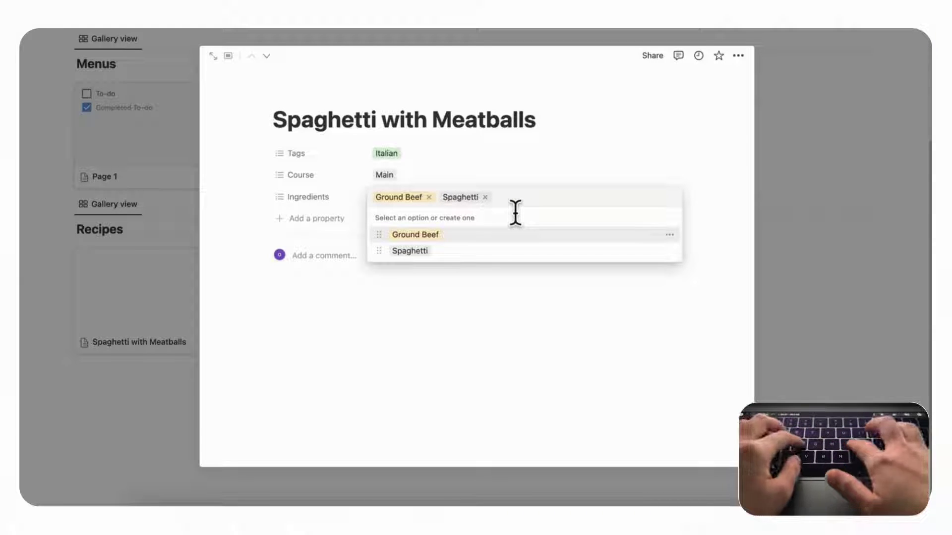
pyautogui.write('Tomato')
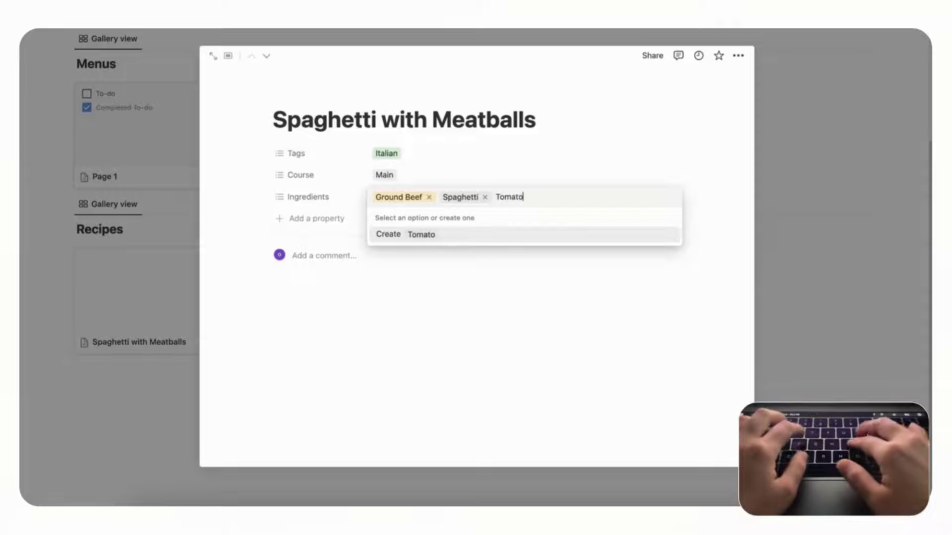
pyautogui.write(' Sauce')
pyautogui.press('Return')
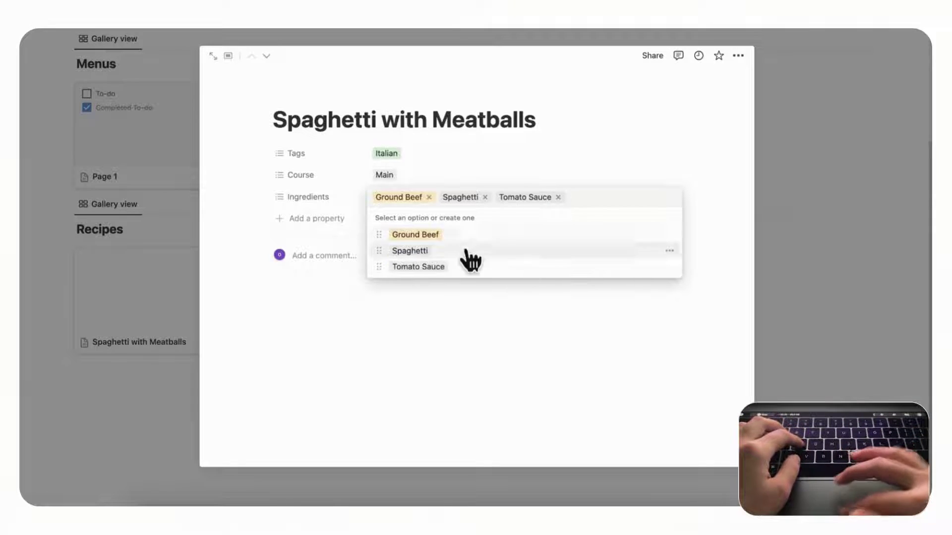
# Set the color of the Spaghetti and Tomato Sauce ingredient options to Yellow.
pyautogui.click(670, 251)
pyautogui.click(694, 405)
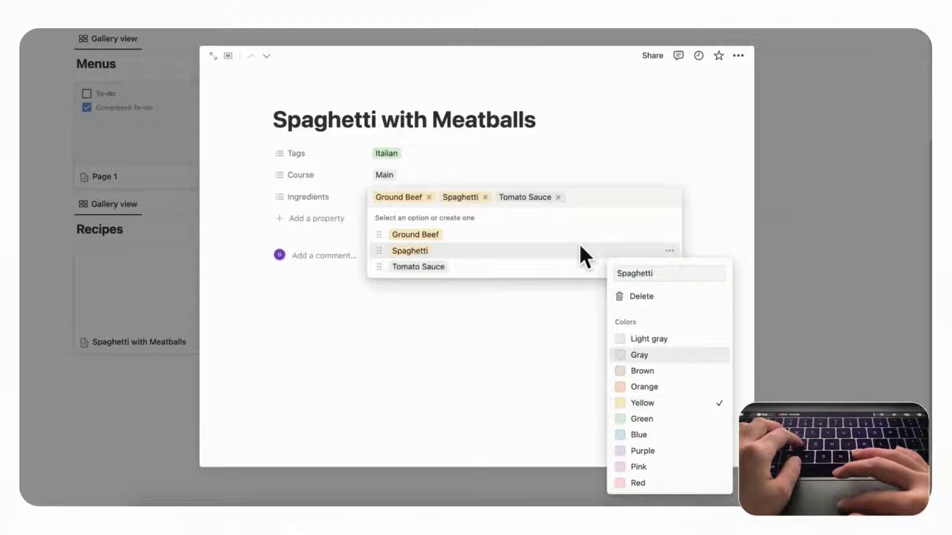
pyautogui.click(581, 246)
pyautogui.click(669, 266)
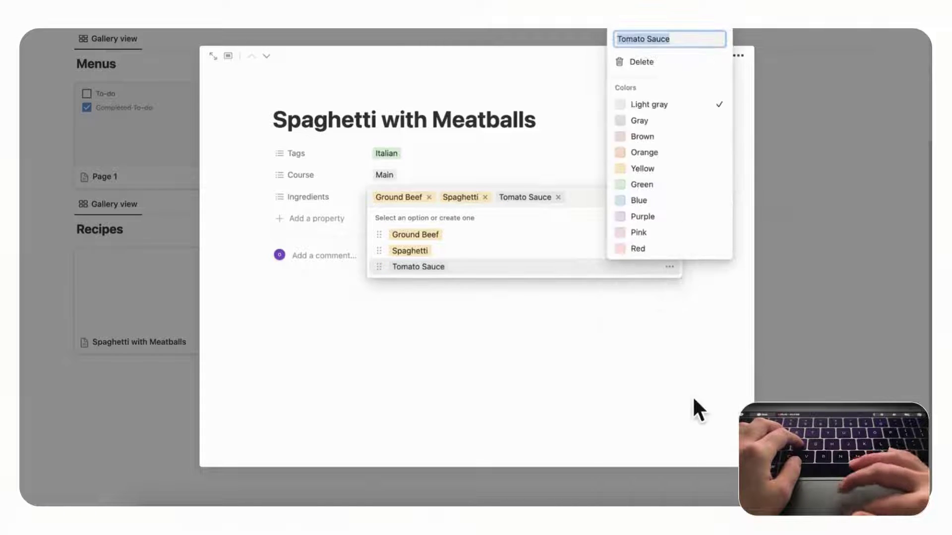
pyautogui.click(694, 169)
pyautogui.click(513, 165)
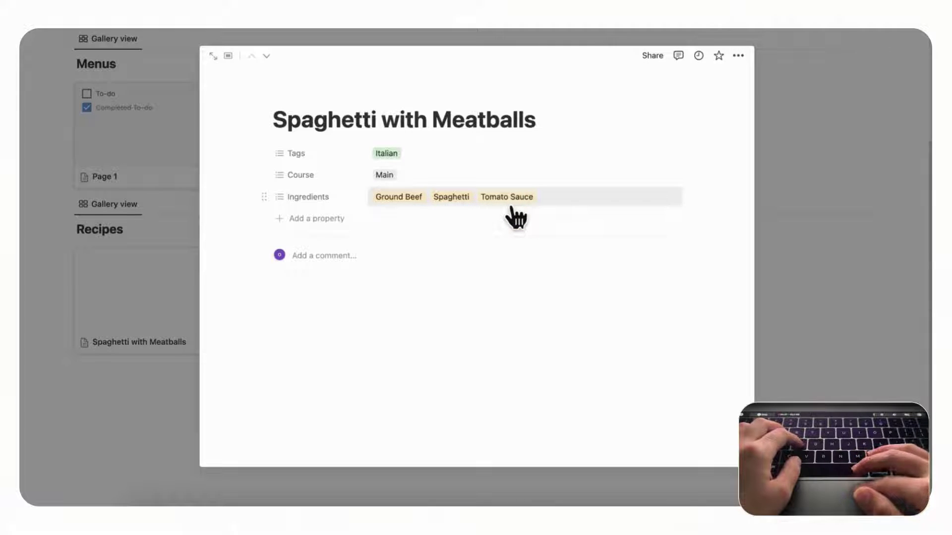
# Add a URL property to the recipe page, keeping the default name "URL".
pyautogui.click(325, 221)
pyautogui.write('u')
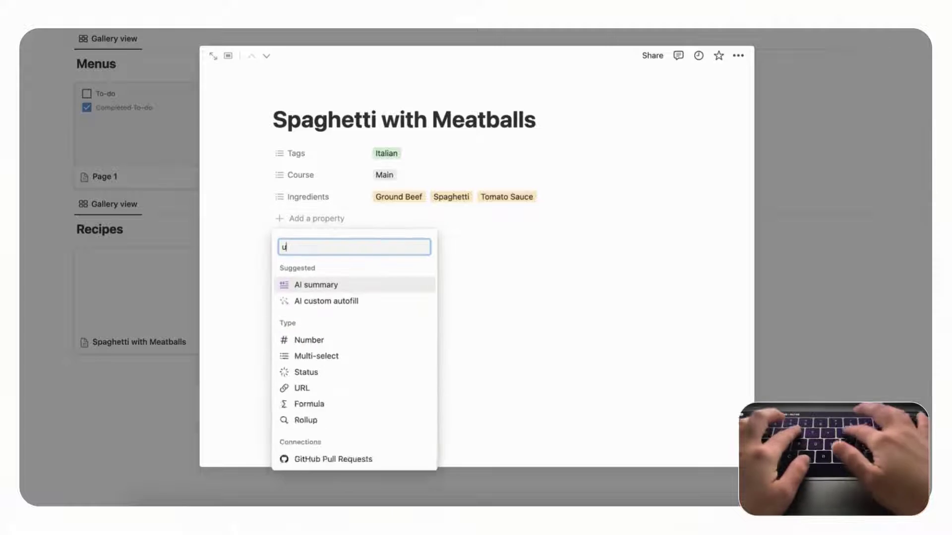
pyautogui.write('rl')
pyautogui.click(334, 280)
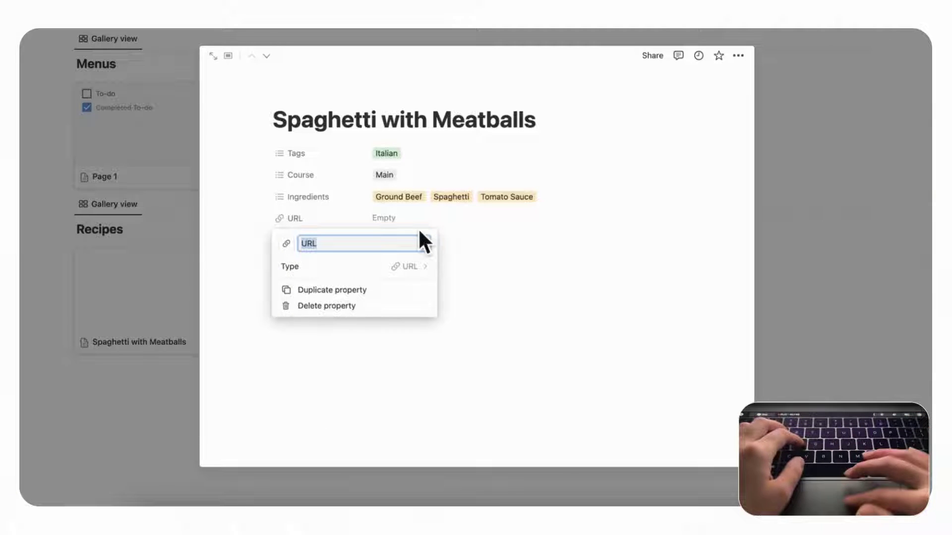
pyautogui.press('Return')
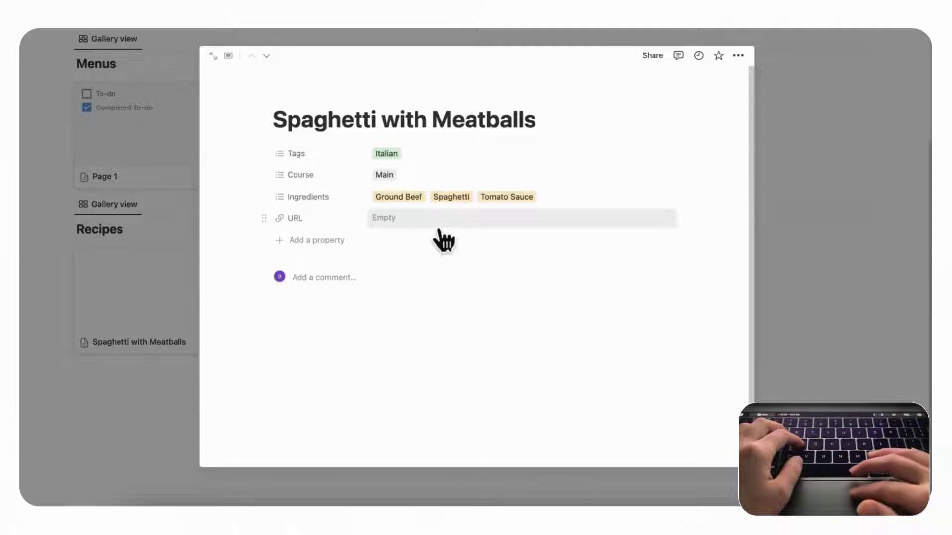
pyautogui.click(369, 328)
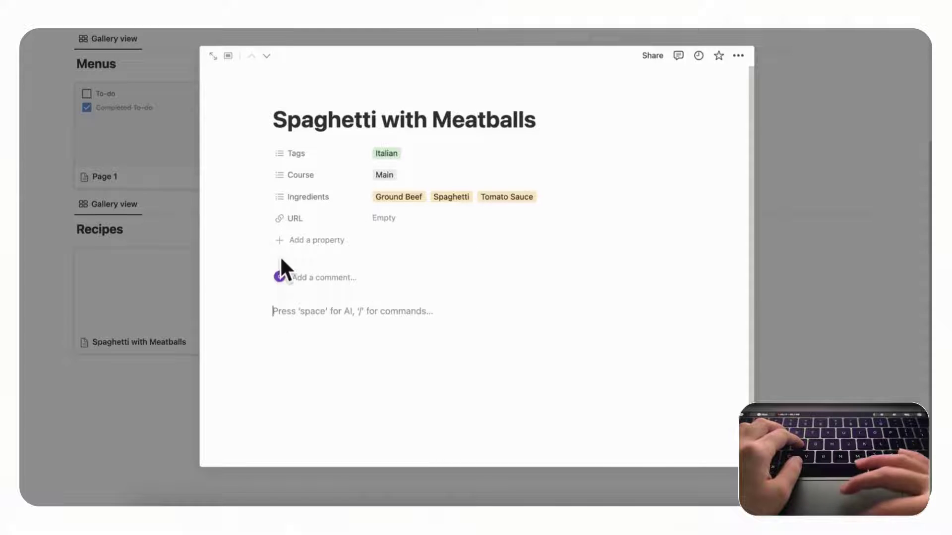
# Add a cover to the recipe page using the first Unsplash image found for "spaghetti with meatballs", and close the page.
pyautogui.moveTo(367, 130)
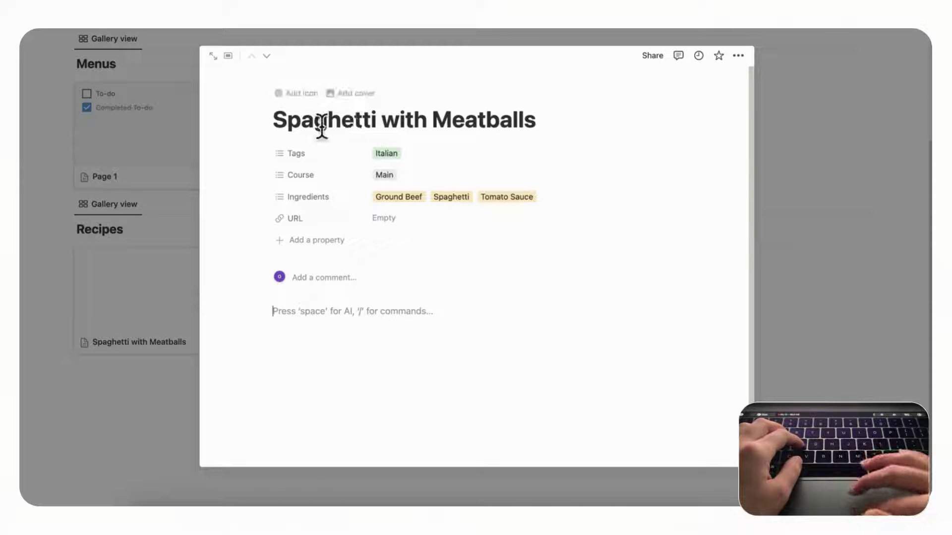
pyautogui.click(358, 94)
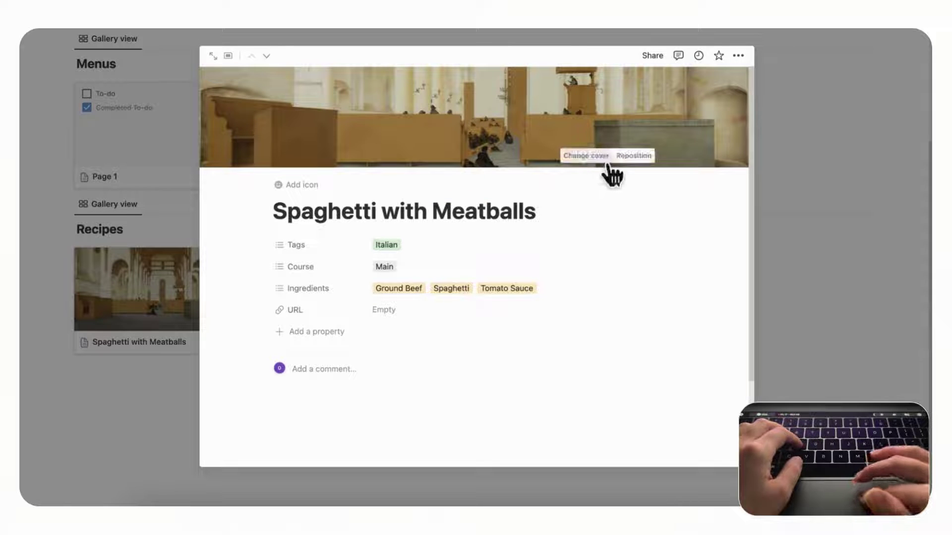
pyautogui.click(599, 158)
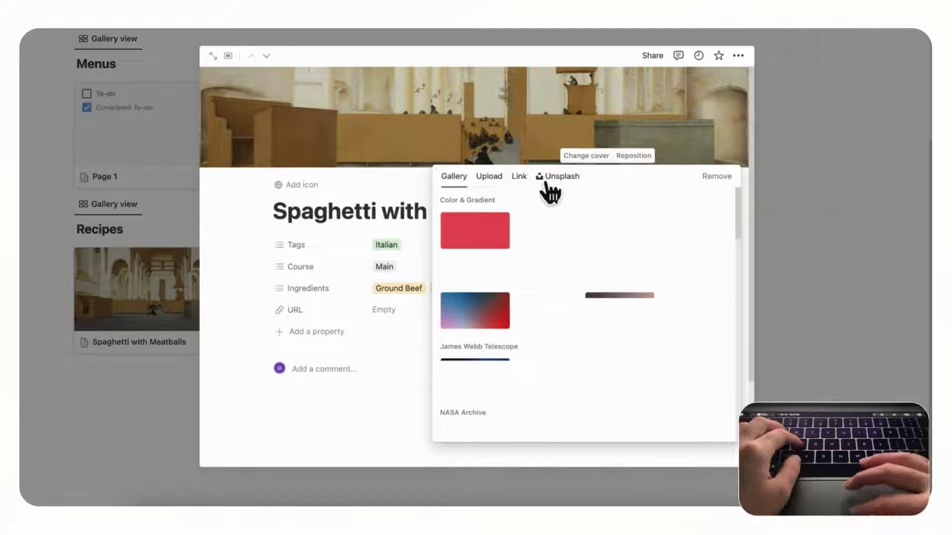
pyautogui.click(581, 185)
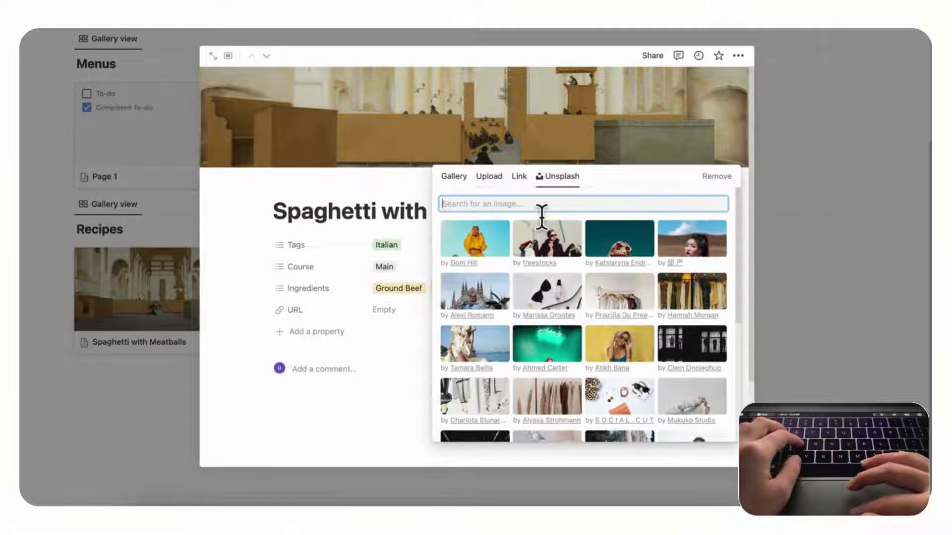
pyautogui.write('spaghetti with meatballs')
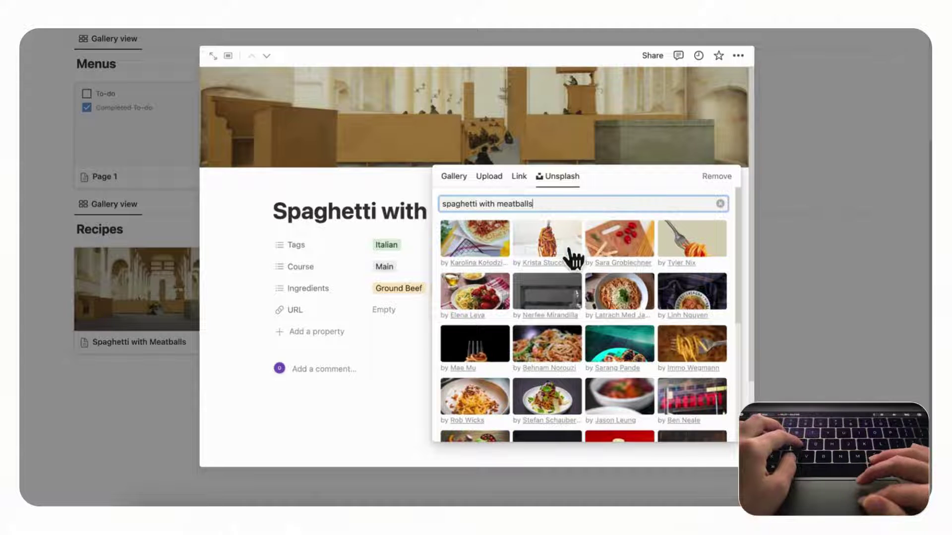
pyautogui.click(503, 253)
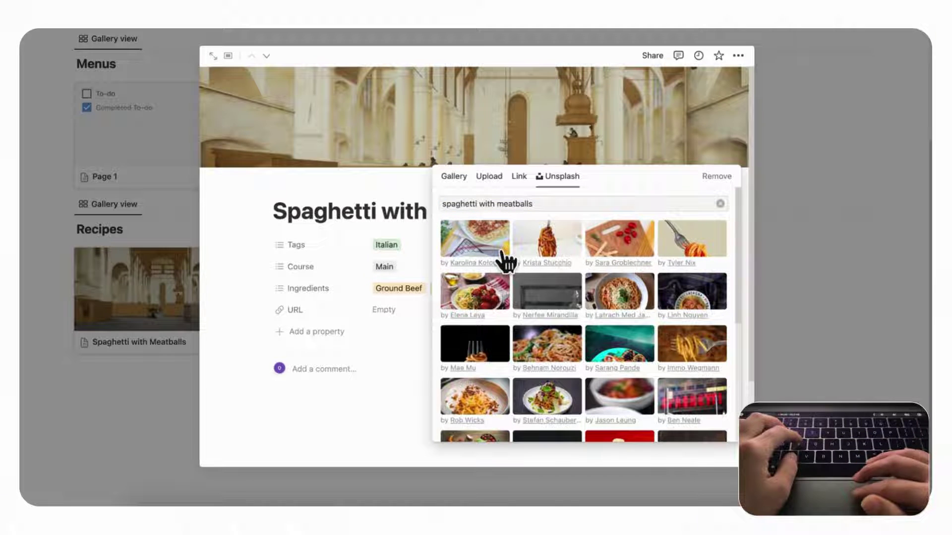
pyautogui.click(379, 188)
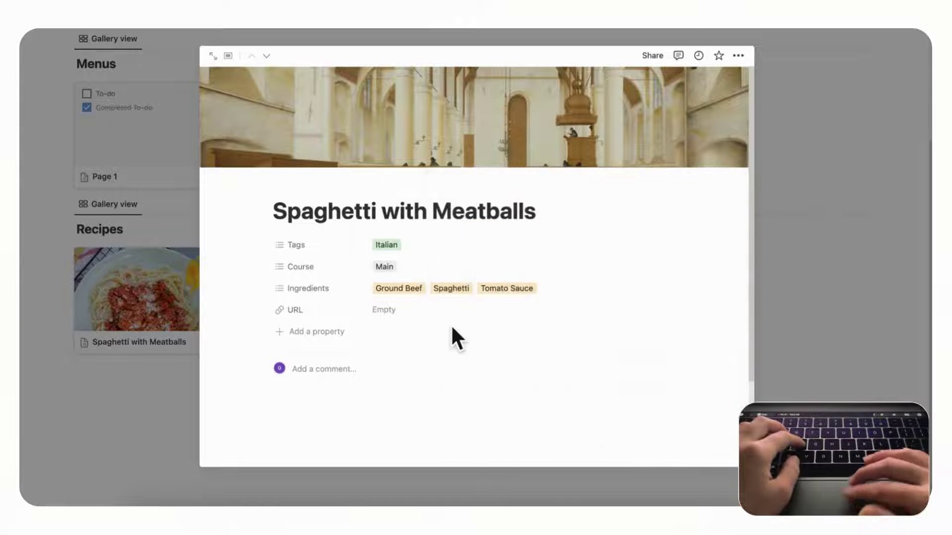
pyautogui.click(792, 323)
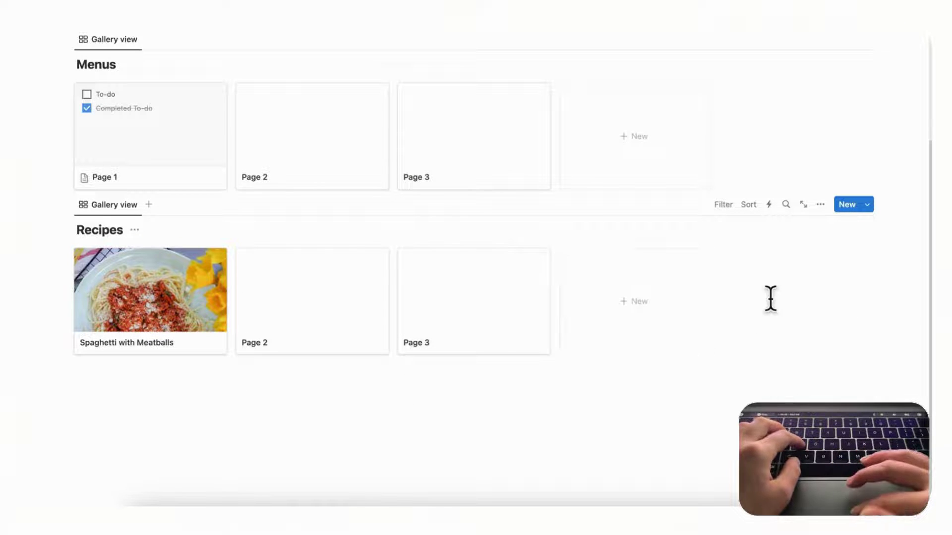
# Show the Course, Ingredients and Tags properties on the cards of the Recipes gallery.
pyautogui.click(834, 216)
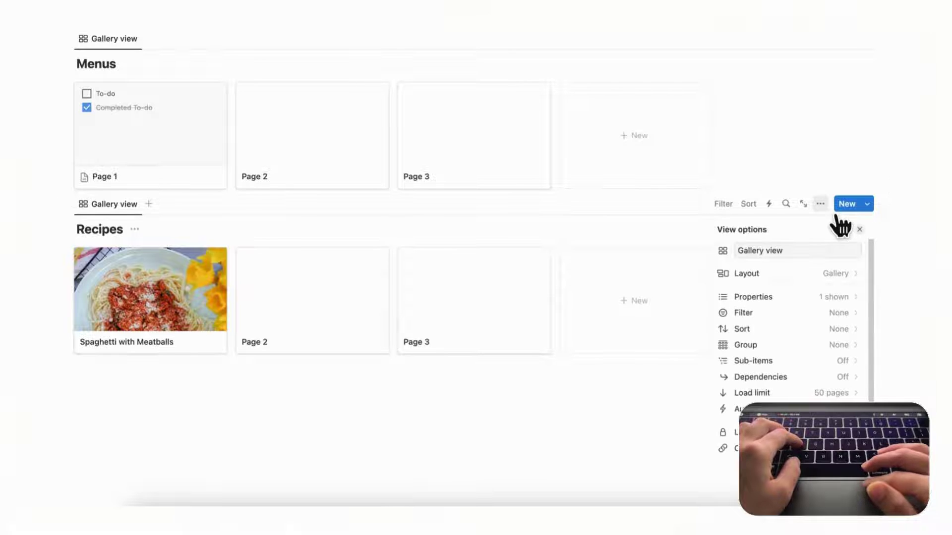
pyautogui.click(847, 300)
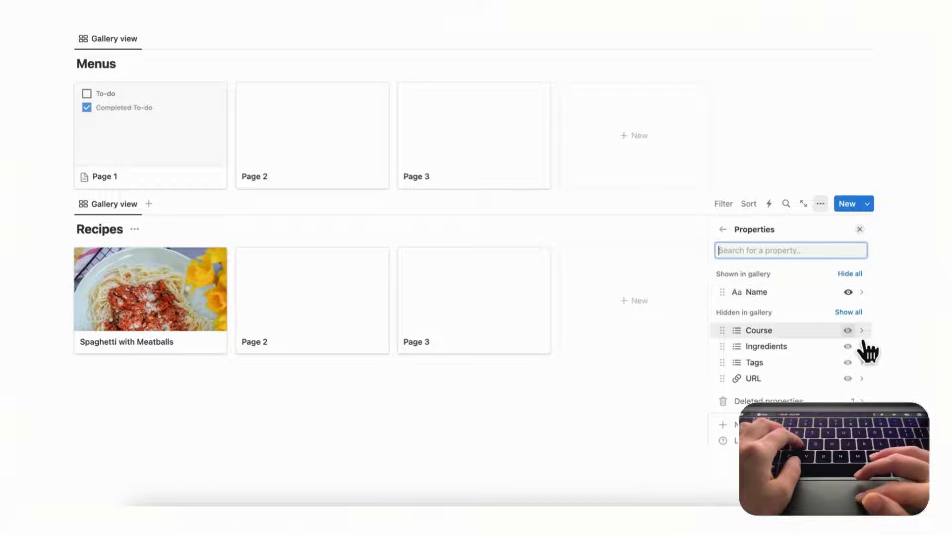
pyautogui.click(854, 331)
pyautogui.click(853, 346)
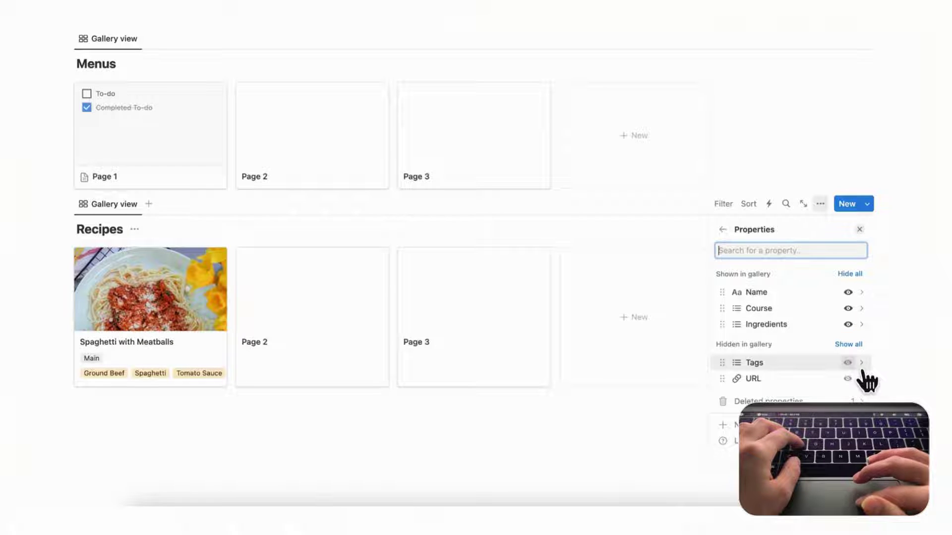
pyautogui.click(860, 363)
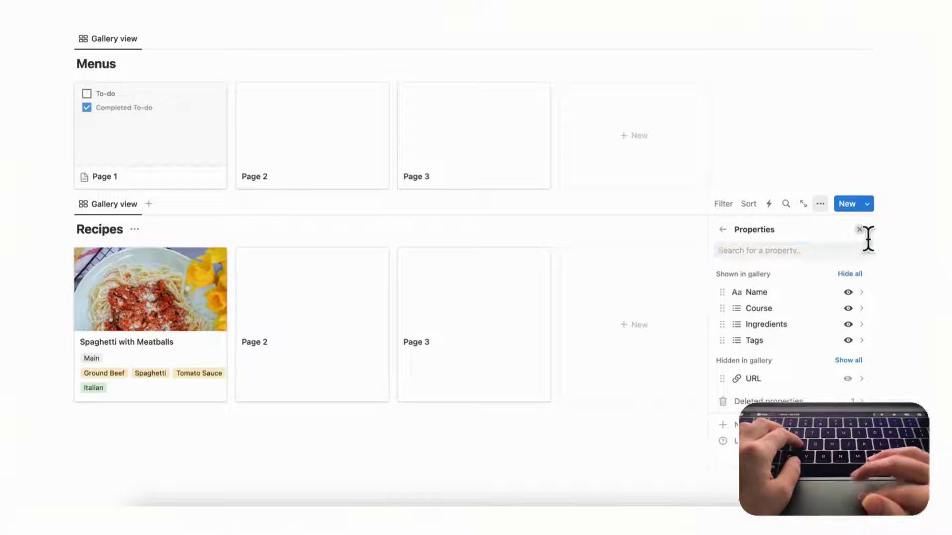
pyautogui.click(859, 229)
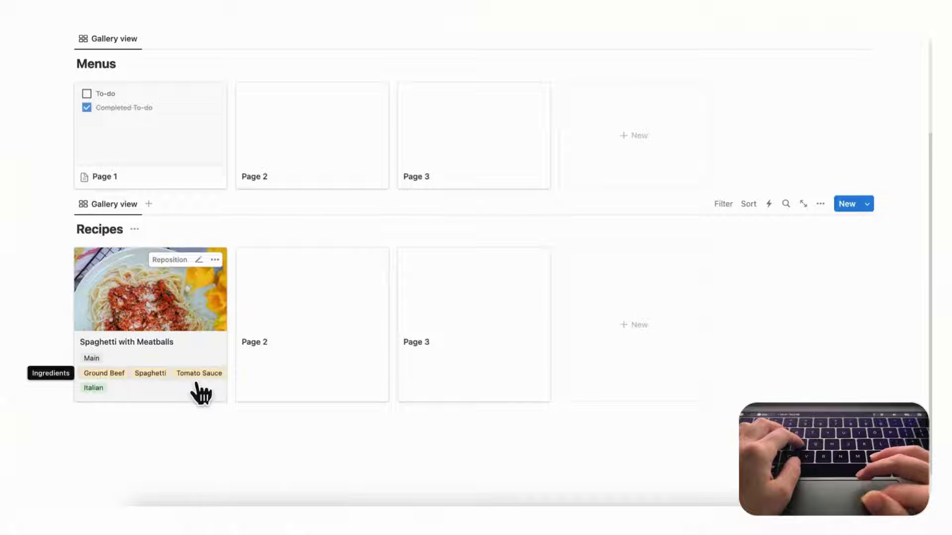
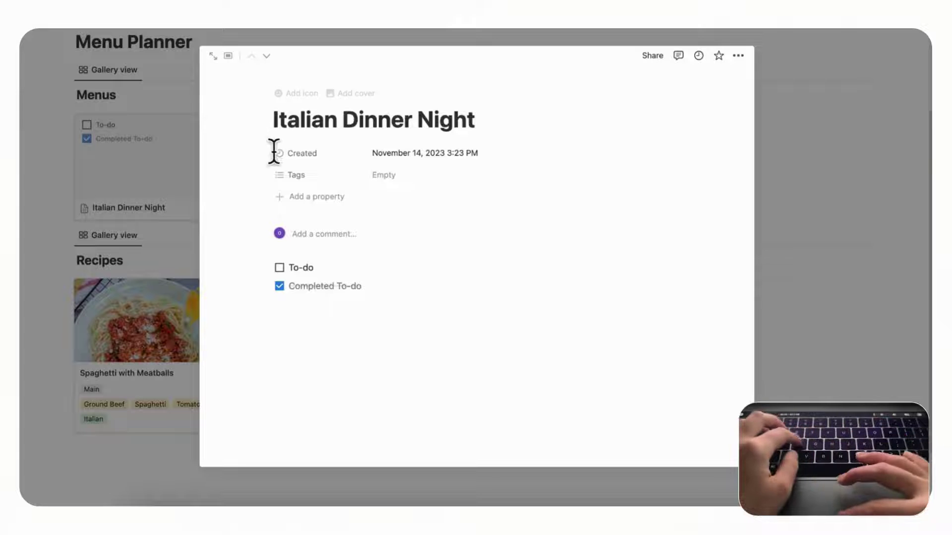
# Delete the Created property from the Italian Dinner Night page.
pyautogui.click(270, 154)
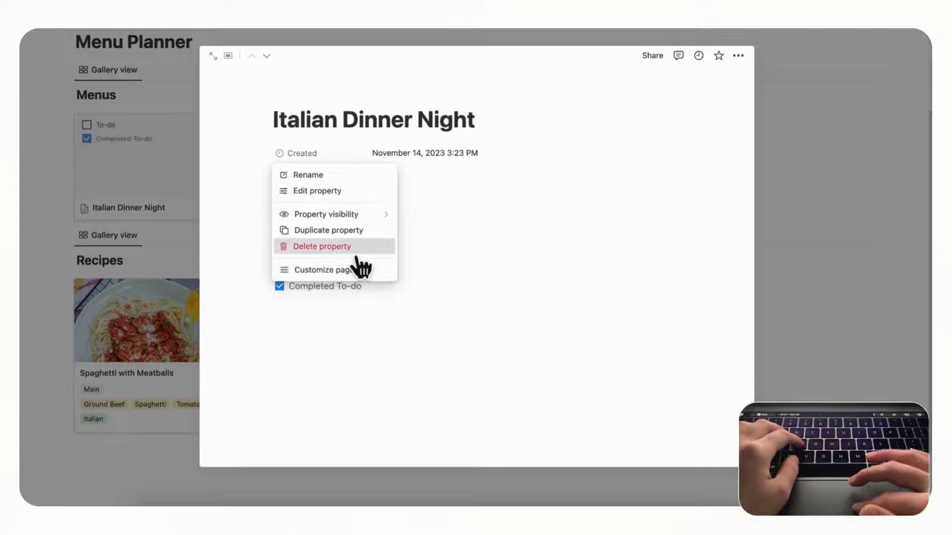
pyautogui.click(347, 247)
pyautogui.click(429, 258)
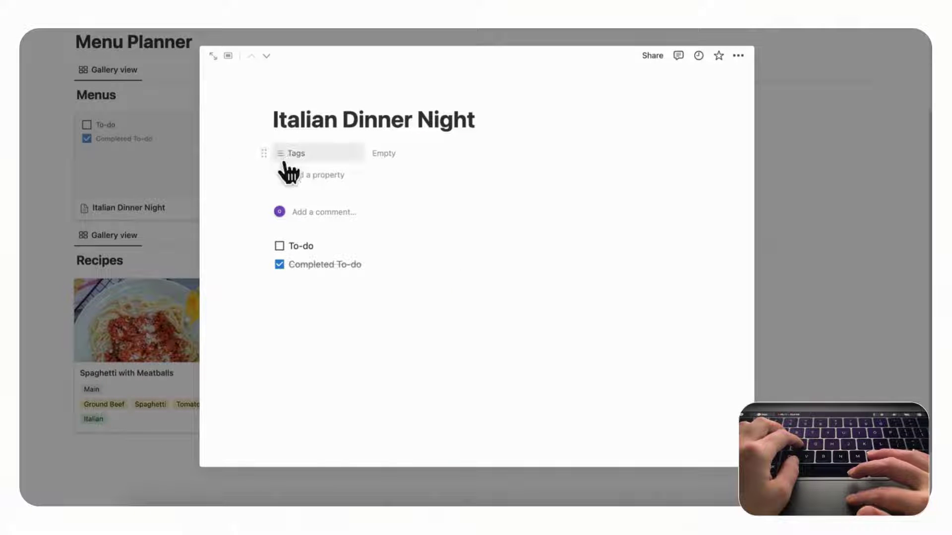
# Create the Tags options "Special Occasion", "Holiday Menu" and "Dinner Night", leaving only Dinner Night assigned to the Italian Dinner Night page.
pyautogui.click(403, 154)
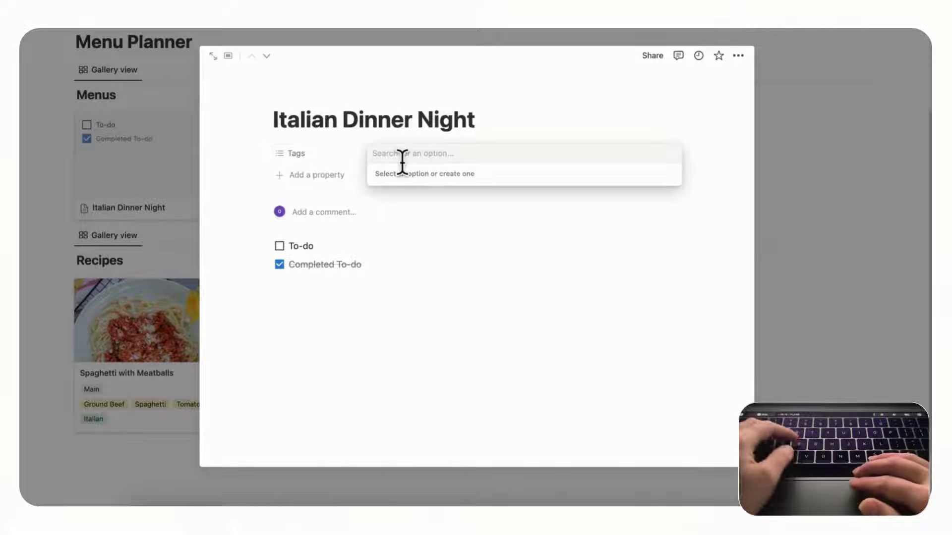
pyautogui.write('Special Occasion')
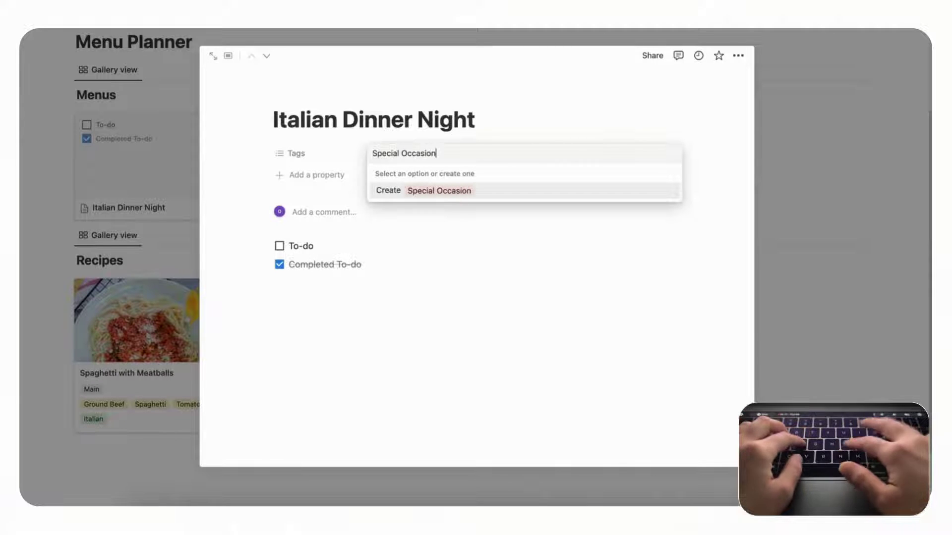
pyautogui.press('Return')
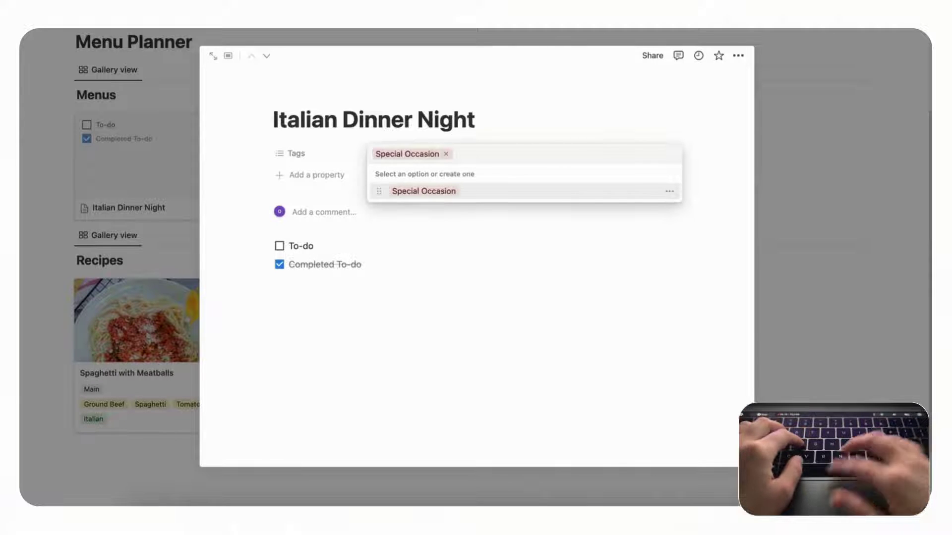
pyautogui.press('BackSpace')
pyautogui.write('Holiday Menu')
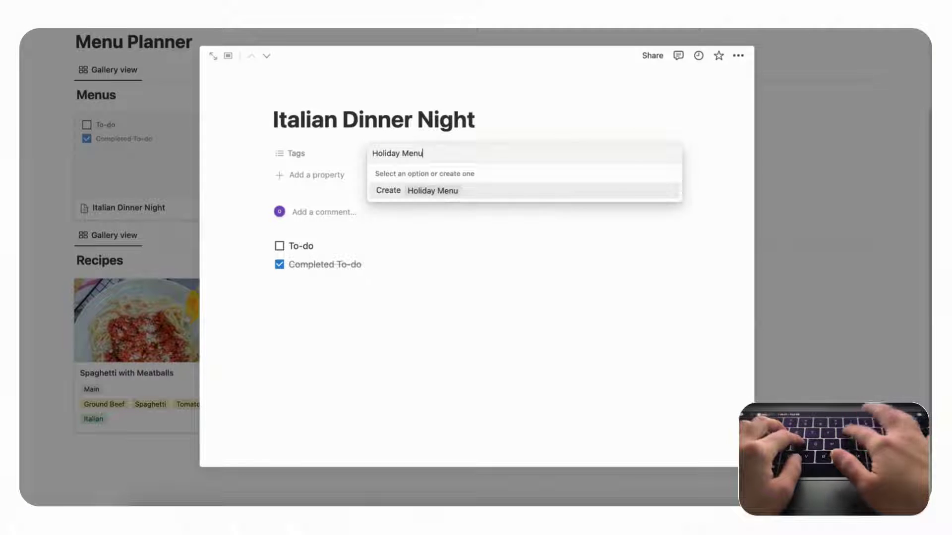
pyautogui.press('Return')
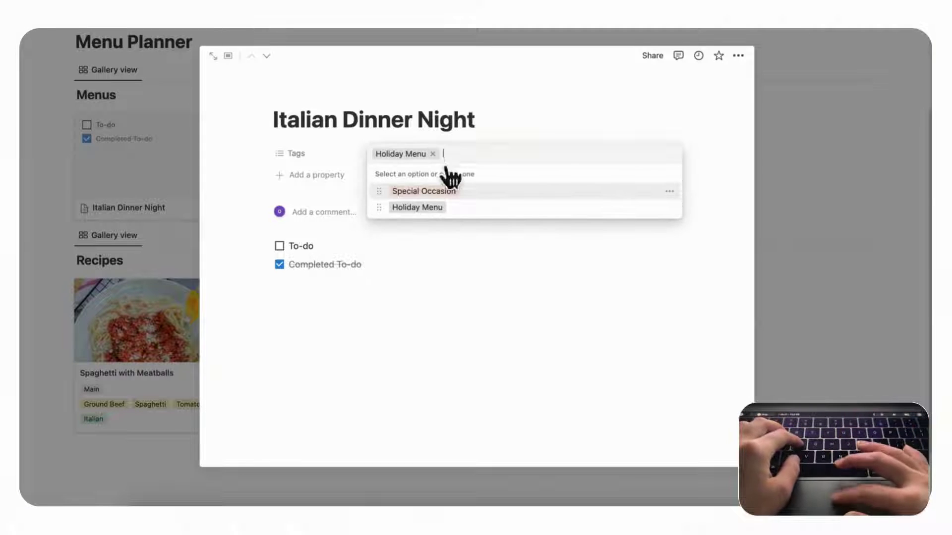
pyautogui.press('BackSpace')
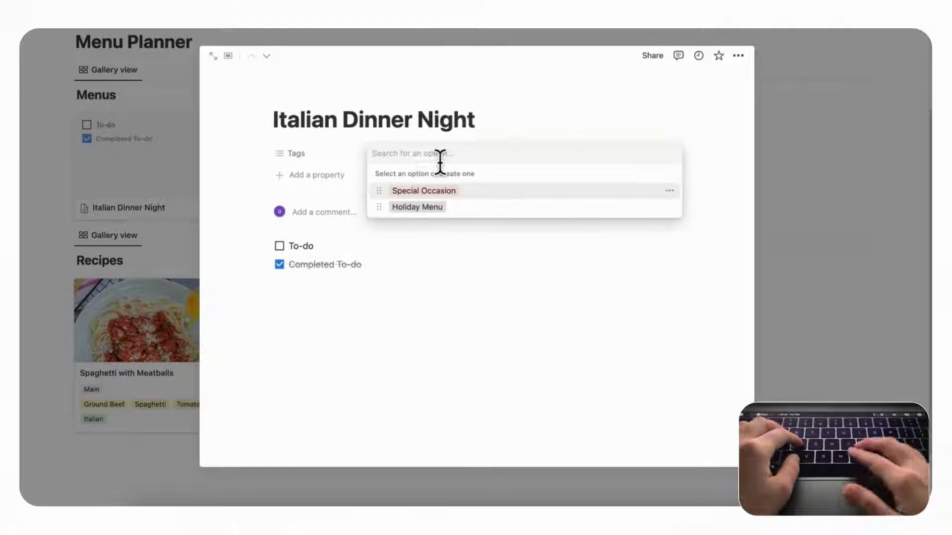
pyautogui.write('Dinner Night')
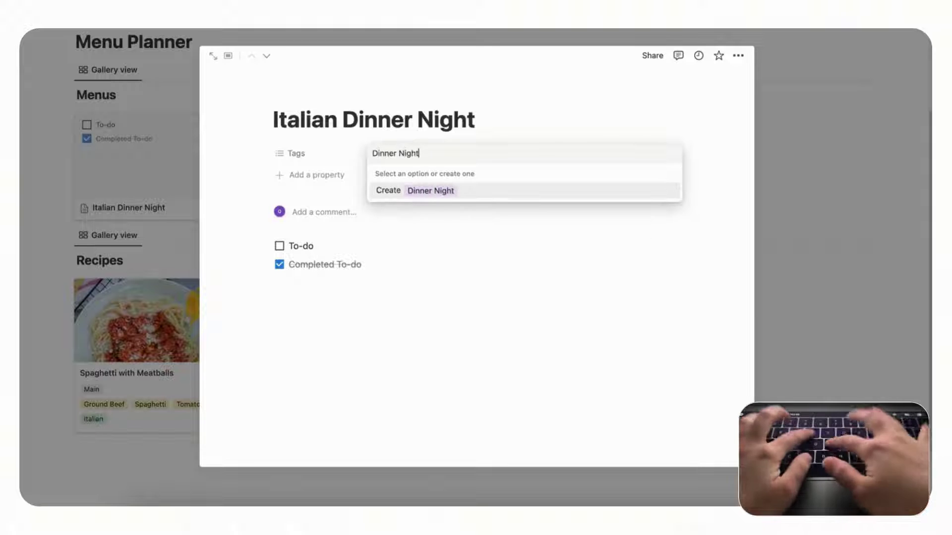
pyautogui.press('Return')
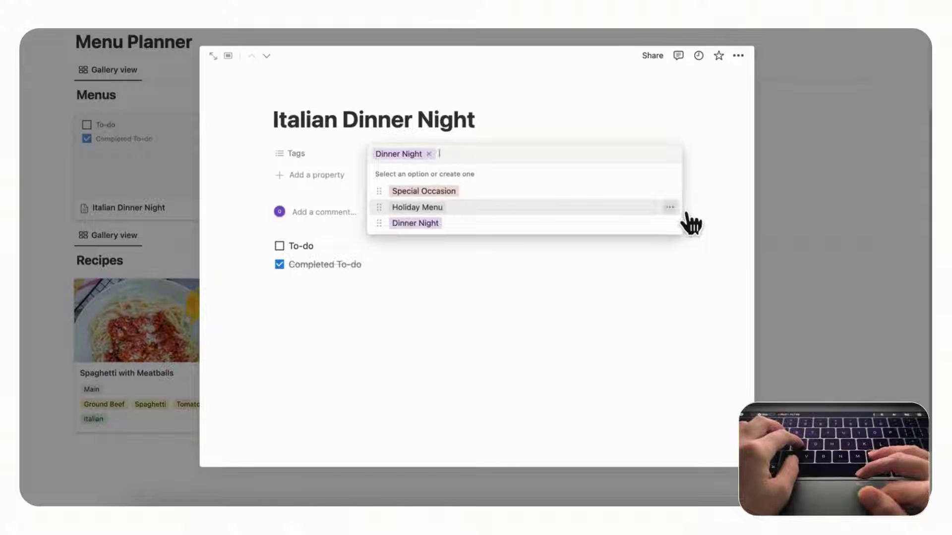
# Set the color of the Holiday Menu and Dinner Night tag options to Brown, and close the page.
pyautogui.click(672, 207)
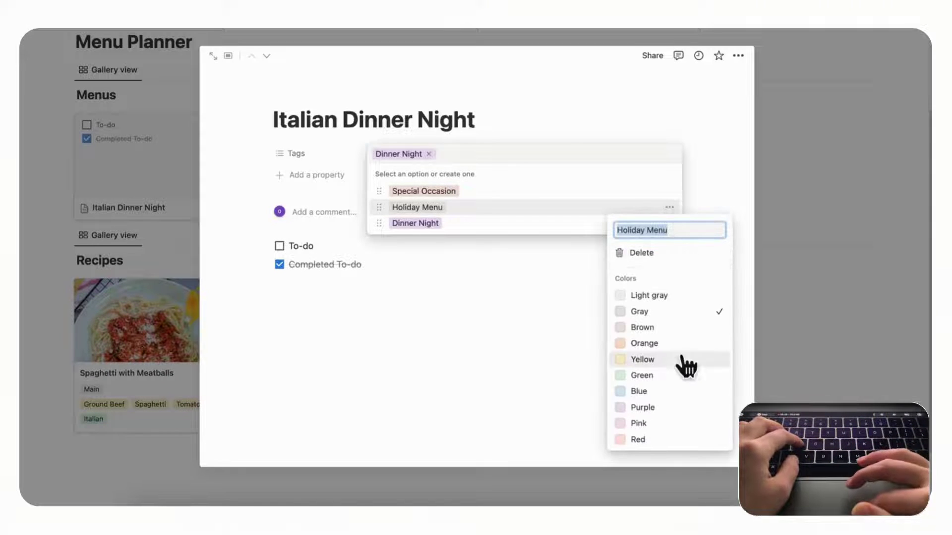
pyautogui.click(682, 327)
pyautogui.click(580, 221)
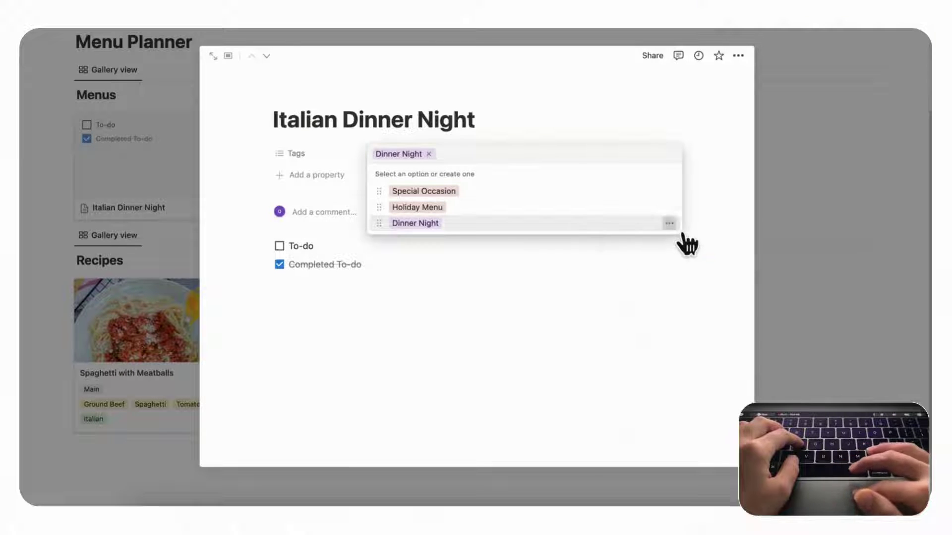
pyautogui.click(669, 223)
pyautogui.click(714, 344)
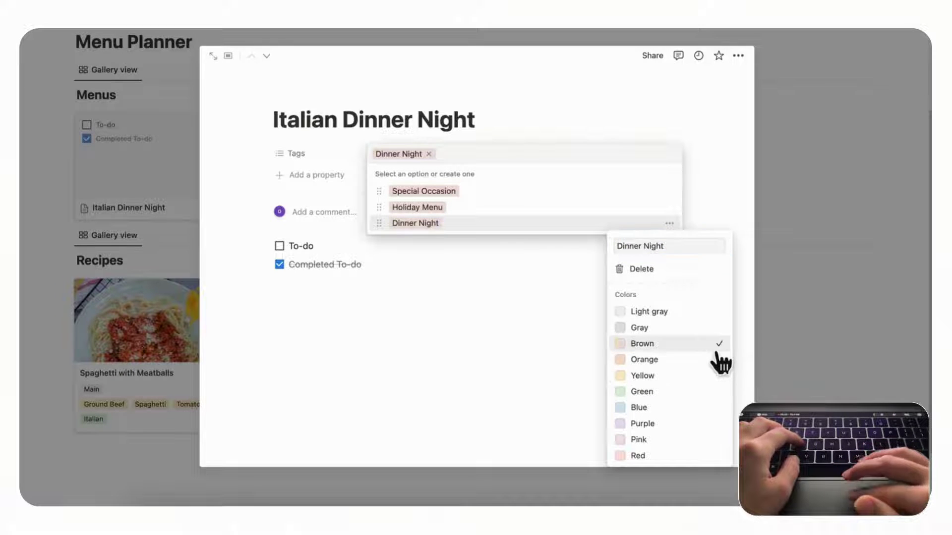
pyautogui.click(657, 114)
pyautogui.click(602, 113)
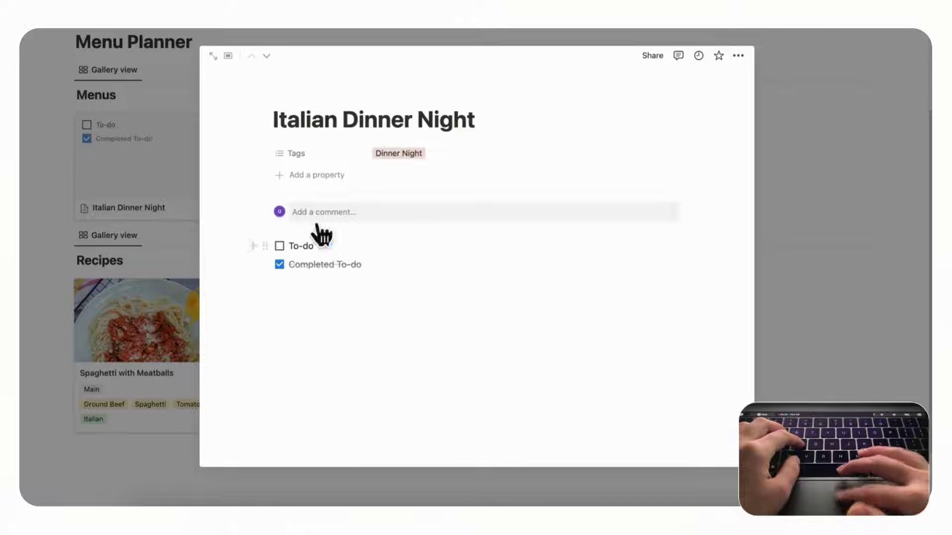
pyautogui.click(175, 267)
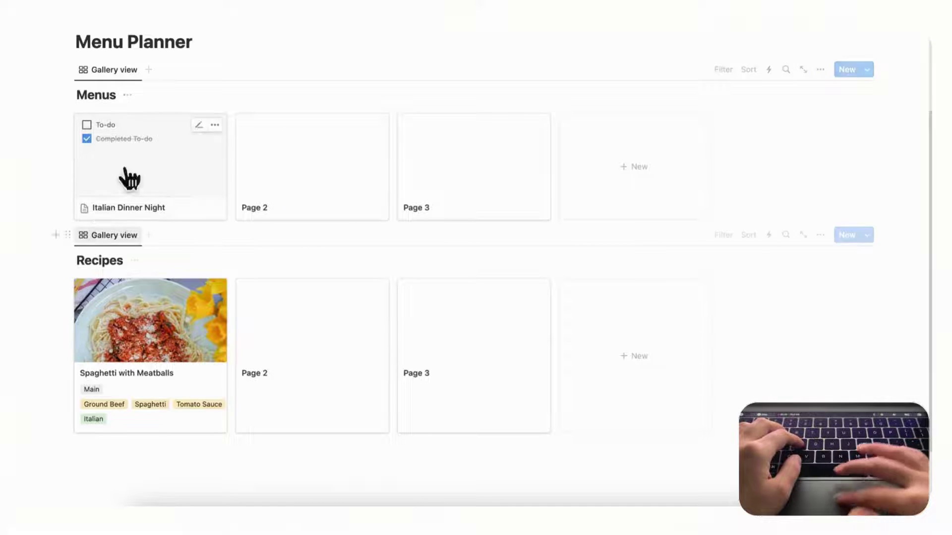
# Add a Relation property to the Spaghetti with Meatballs page linking to the Menus database, with Show on Menus enabled.
pyautogui.click(226, 405)
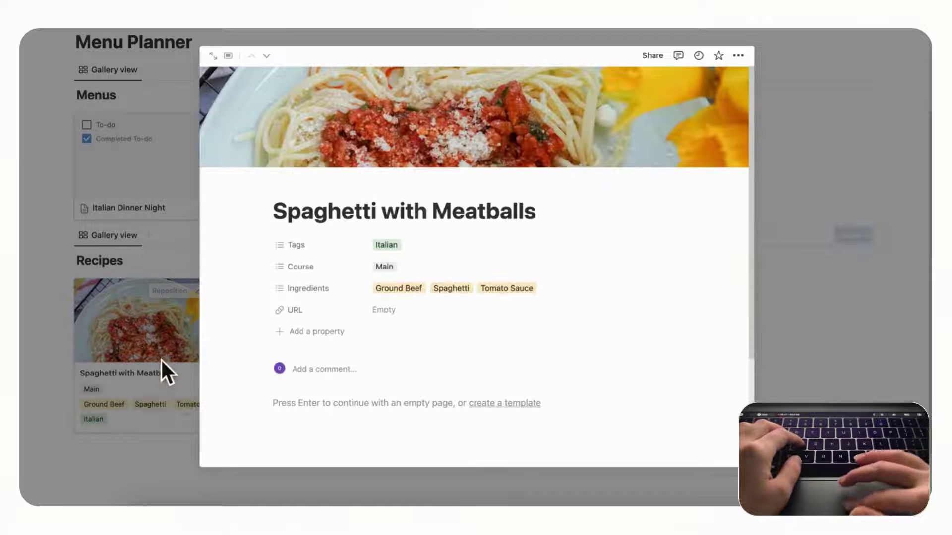
pyautogui.click(342, 345)
pyautogui.write('relation')
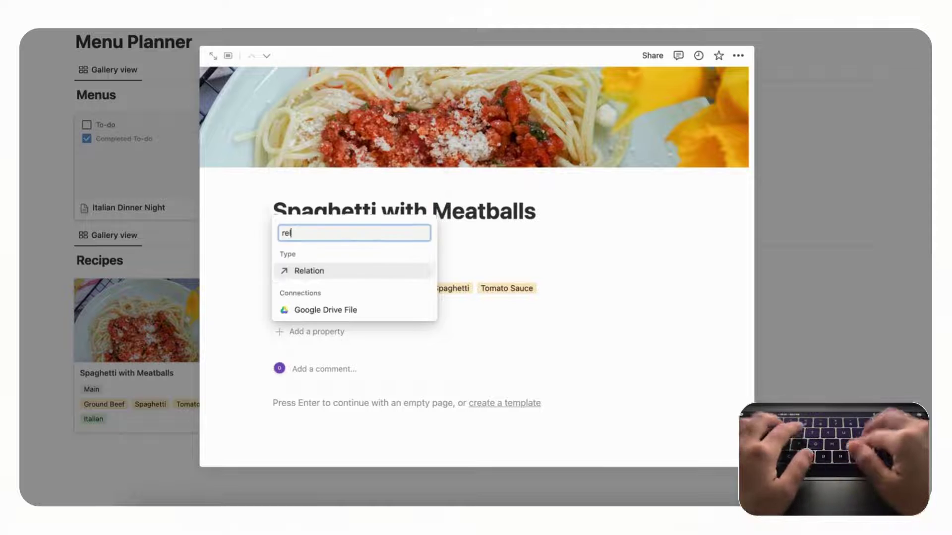
pyautogui.click(347, 311)
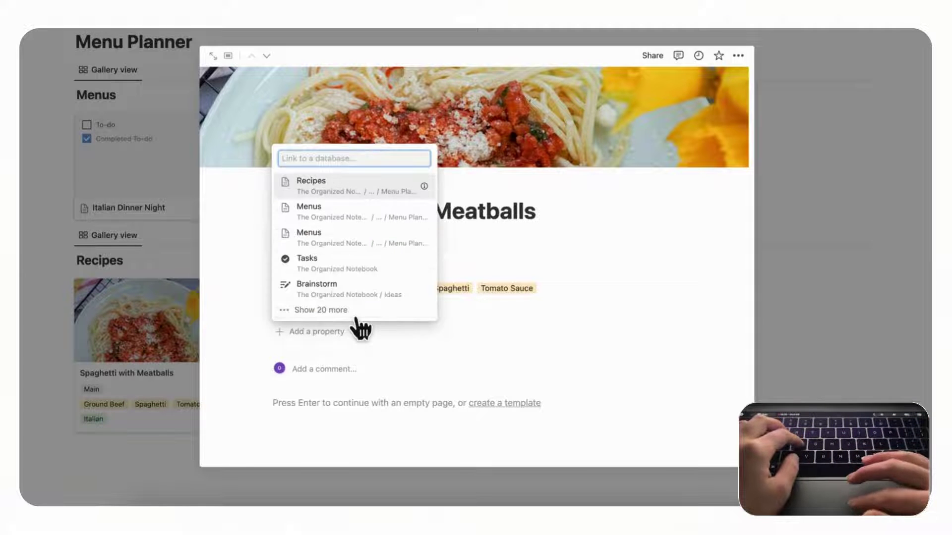
pyautogui.click(381, 229)
pyautogui.click(420, 179)
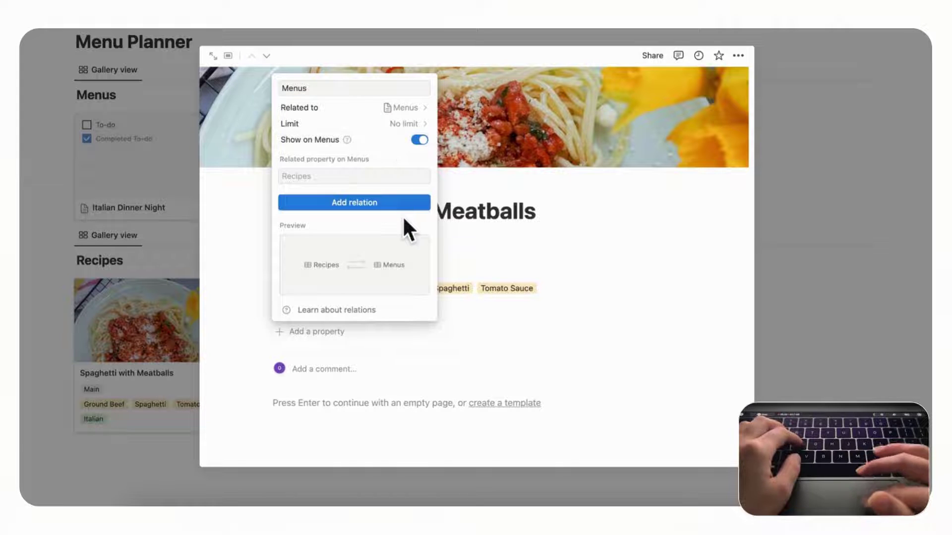
pyautogui.click(370, 205)
pyautogui.click(600, 269)
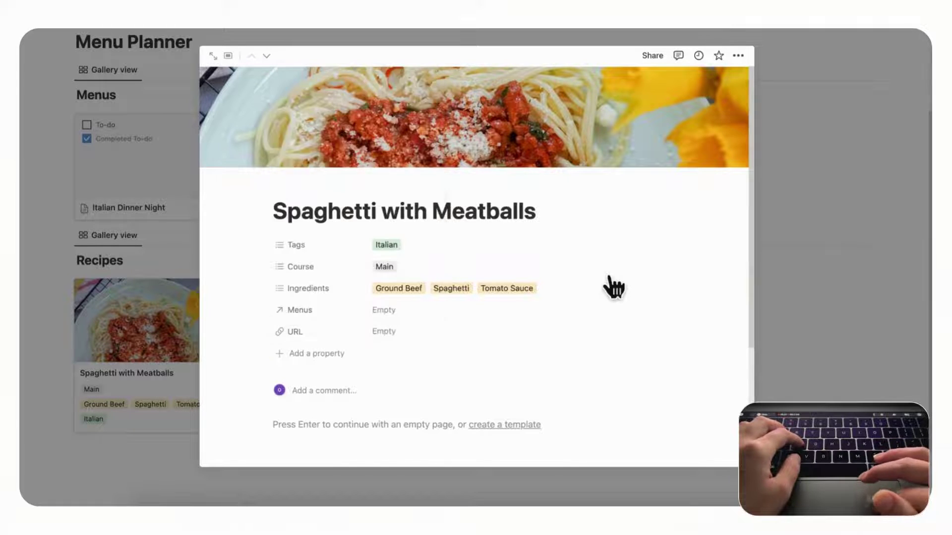
# Link the recipe to Italian Dinner Night in its Menus relation, and close the recipe page.
pyautogui.click(434, 311)
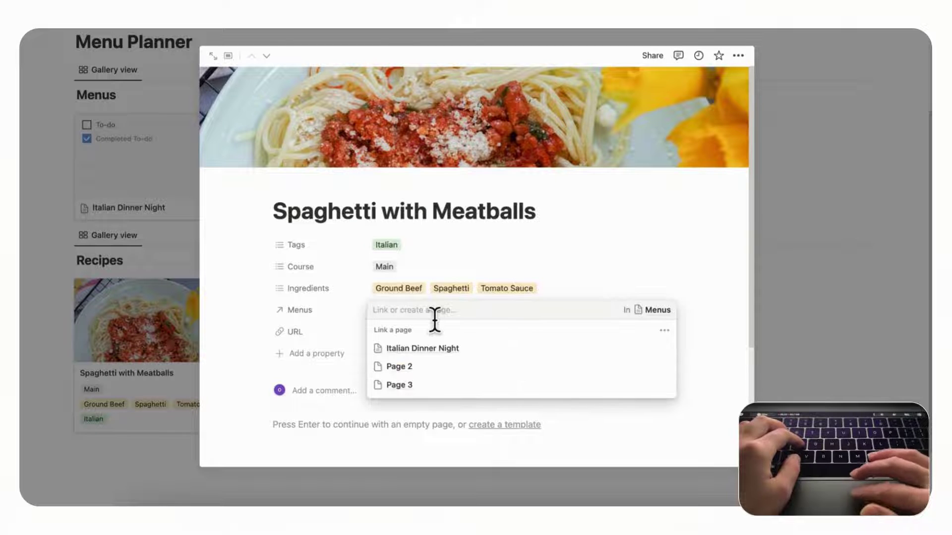
pyautogui.click(481, 353)
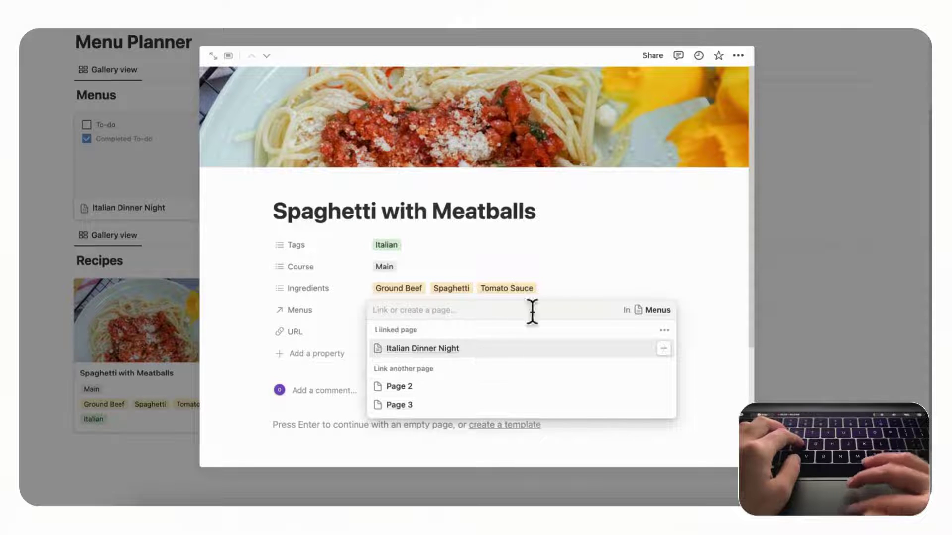
pyautogui.click(579, 283)
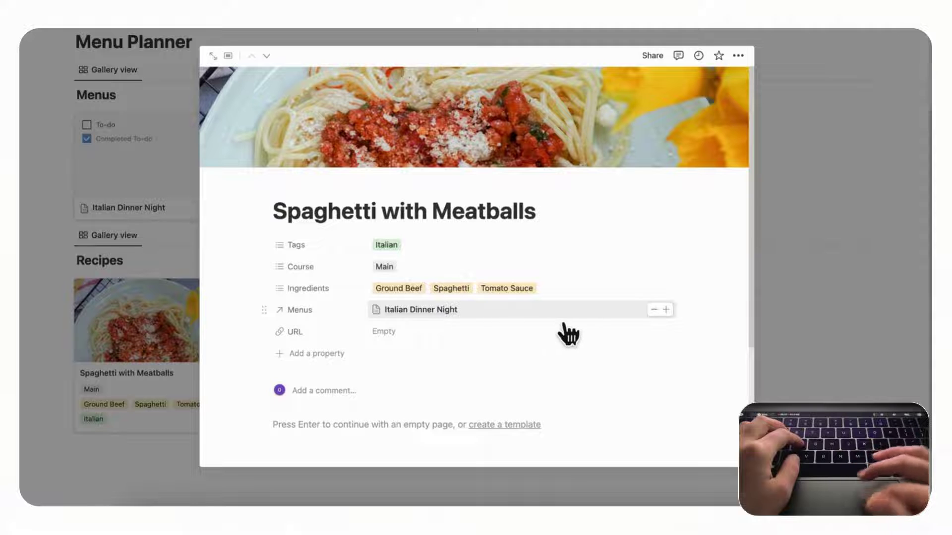
pyautogui.click(806, 300)
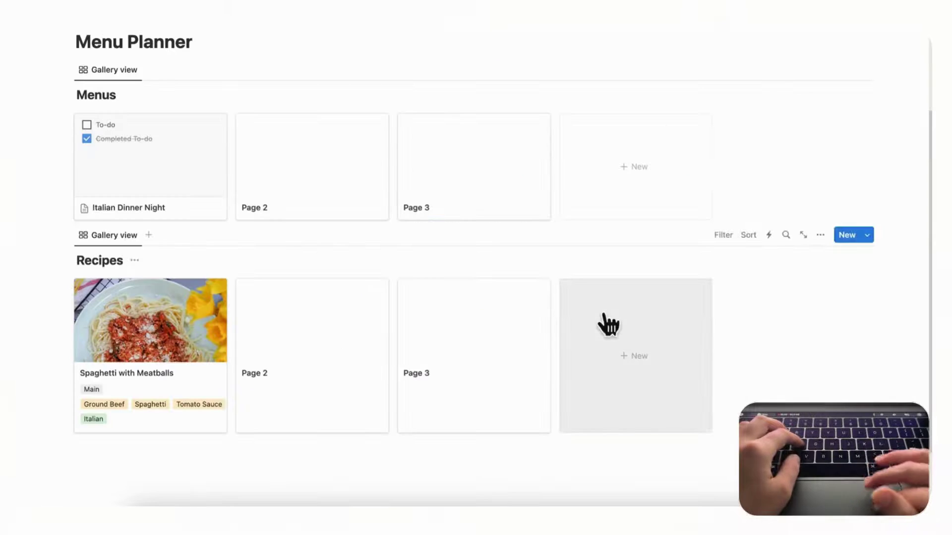
# Add a Rollup property to the Italian Dinner Night page, using the Recipes relation.
pyautogui.click(212, 215)
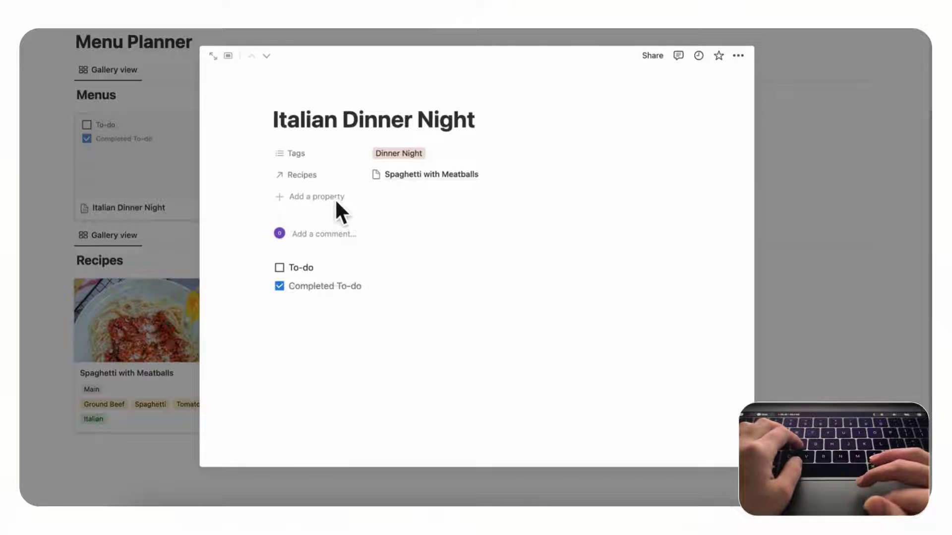
pyautogui.click(315, 197)
pyautogui.click(316, 199)
pyautogui.click(297, 196)
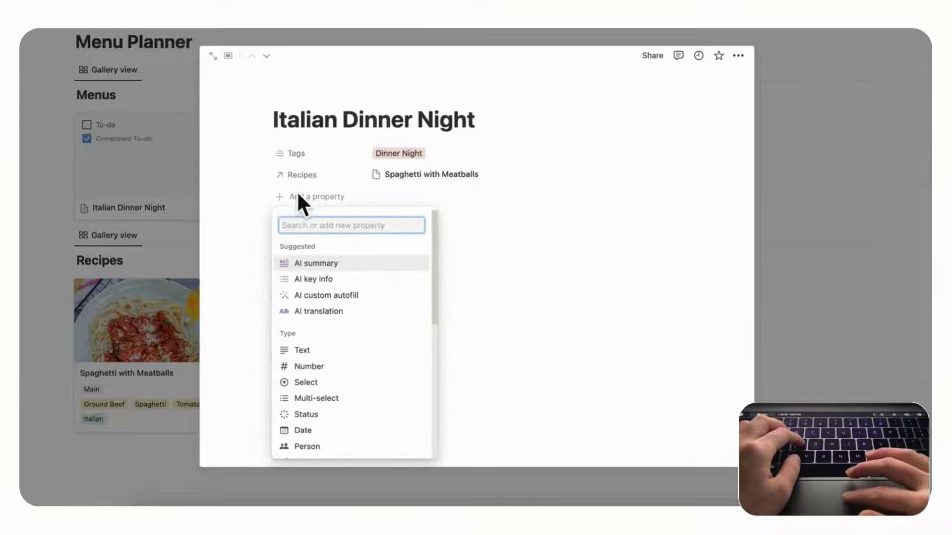
pyautogui.write('roll')
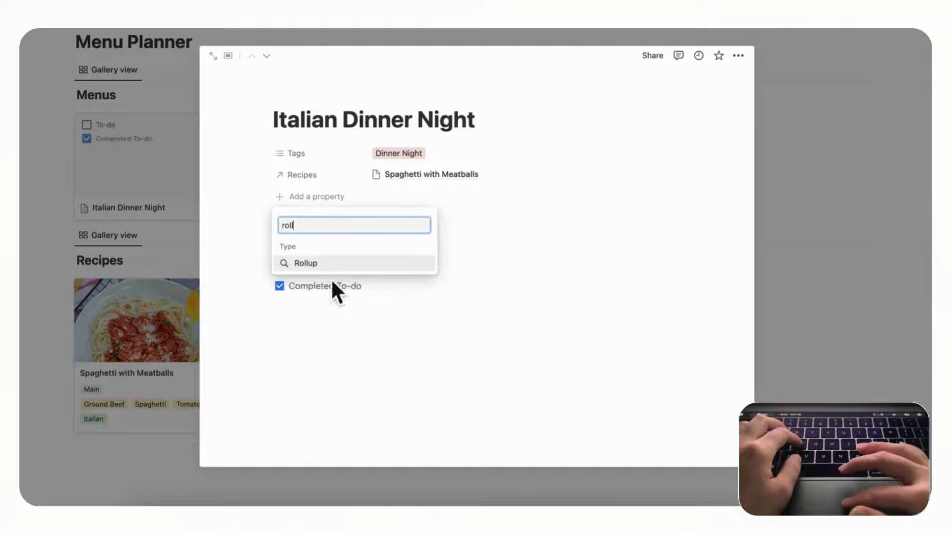
pyautogui.click(339, 267)
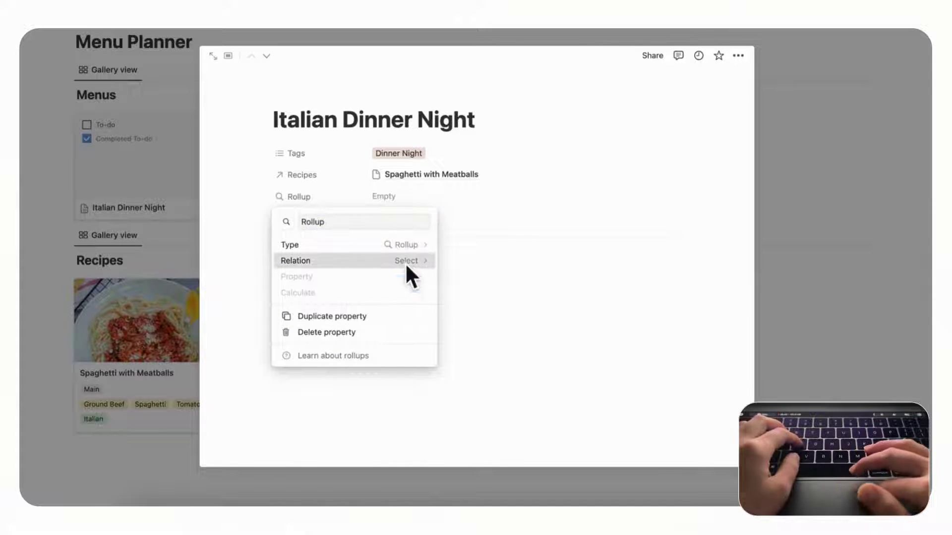
pyautogui.click(405, 262)
pyautogui.click(404, 308)
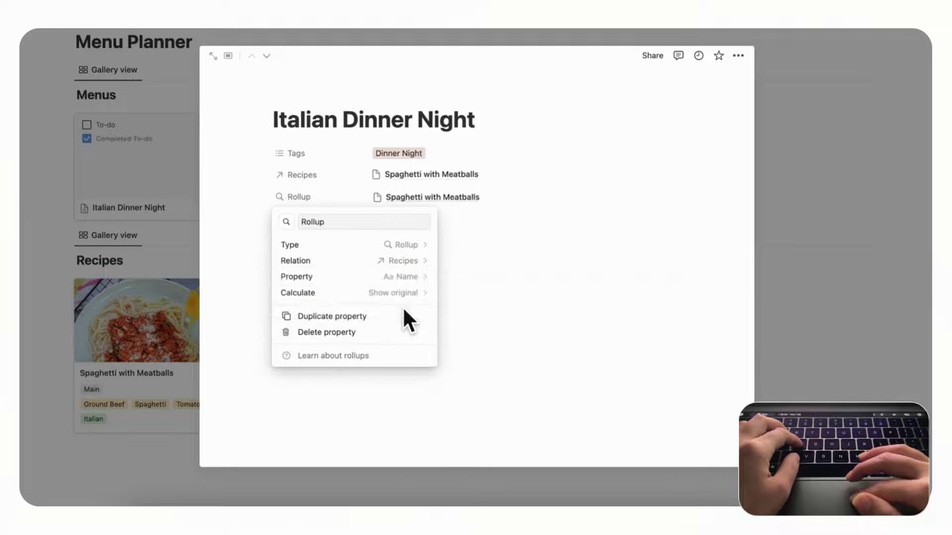
# Configure the rollup to pull the Ingredients property and calculate it as Show unique values.
pyautogui.click(420, 280)
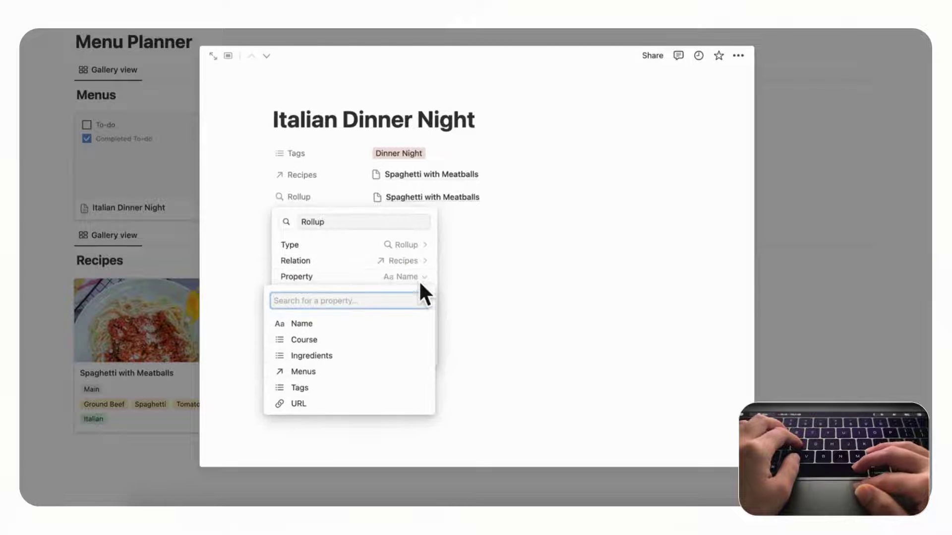
pyautogui.click(415, 361)
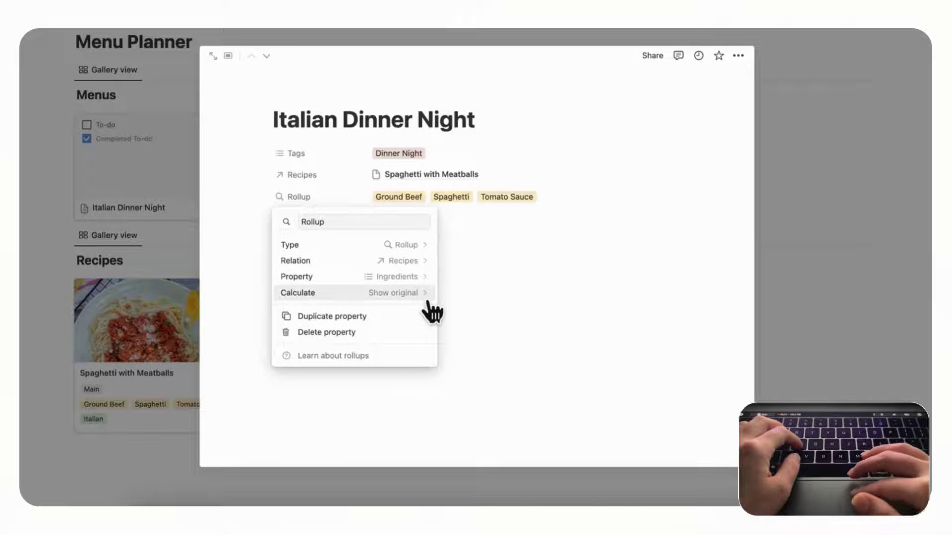
pyautogui.click(426, 297)
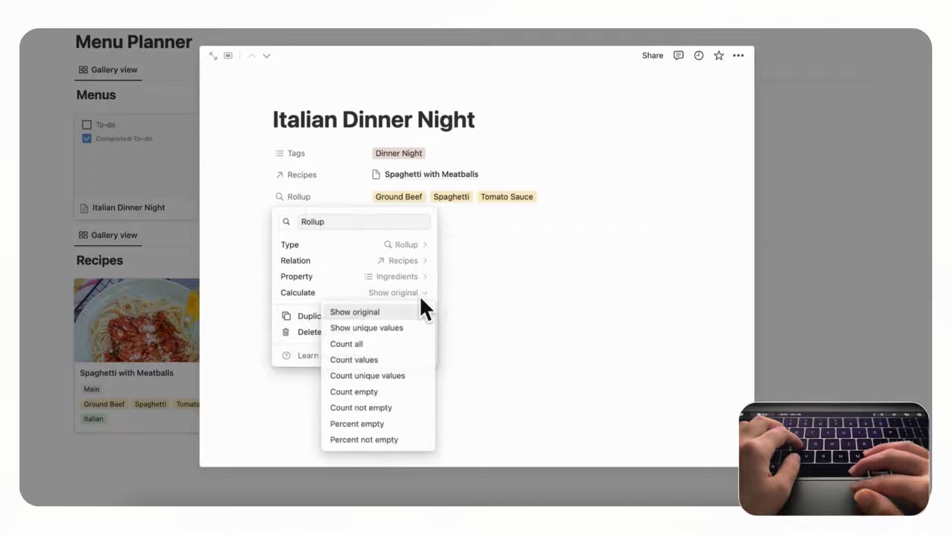
pyautogui.click(410, 331)
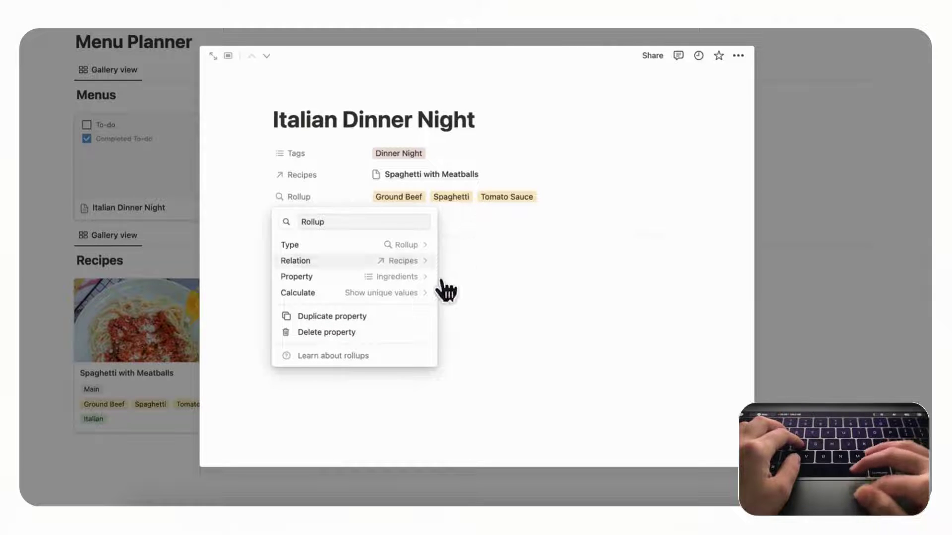
pyautogui.click(515, 218)
# Rename the rollup property on the Italian Dinner Night page to Ingredients.
pyautogui.click(304, 197)
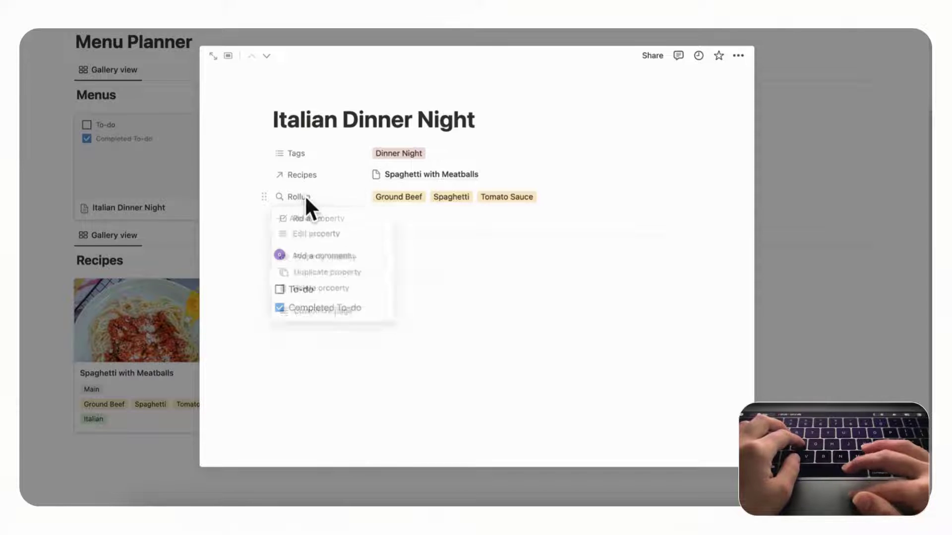
pyautogui.click(330, 232)
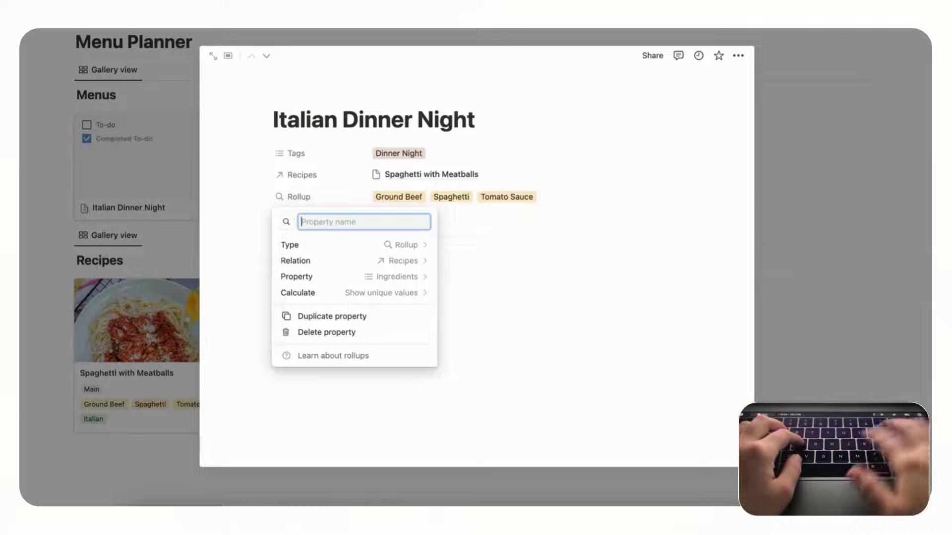
pyautogui.write('I')
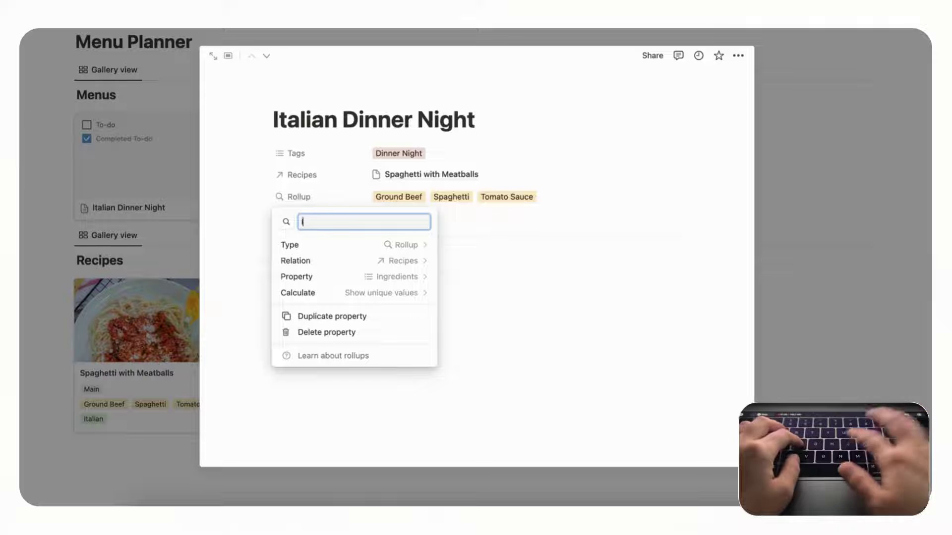
pyautogui.write('ngredients')
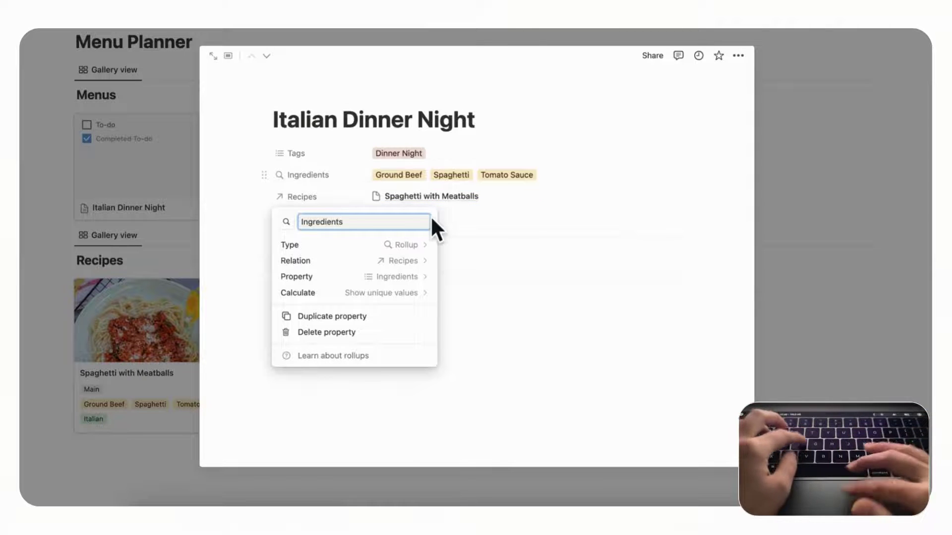
pyautogui.click(542, 195)
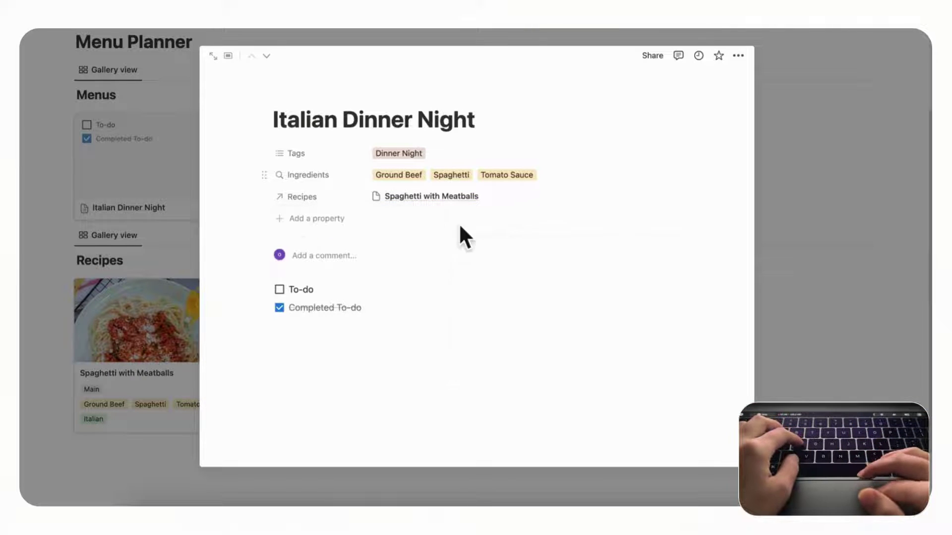
# Add another Rollup property to the Italian Dinner Night page and name it Type.
pyautogui.click(323, 221)
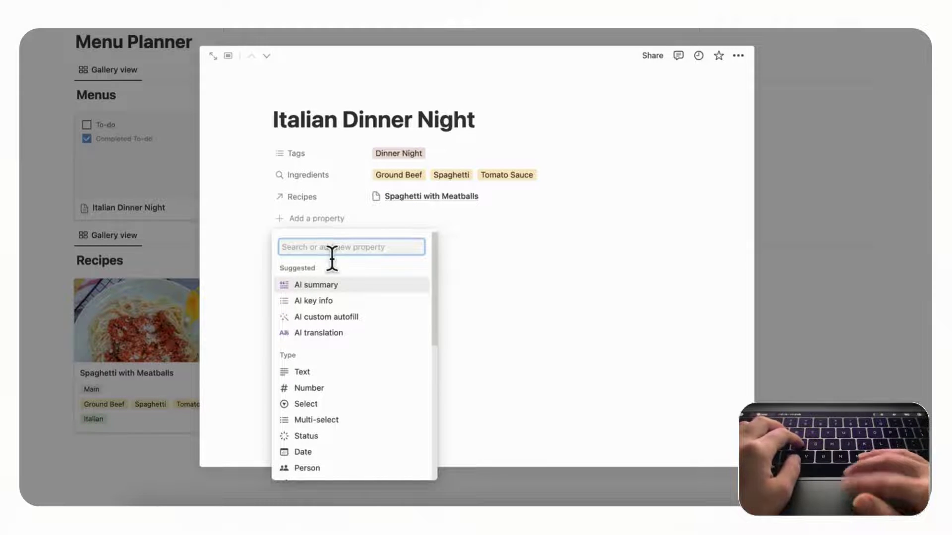
pyautogui.write('roll')
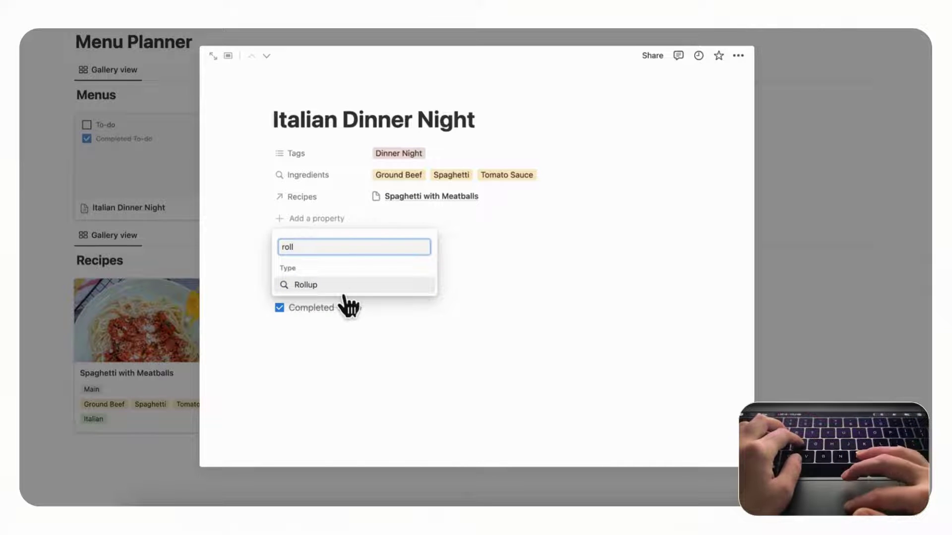
pyautogui.click(334, 286)
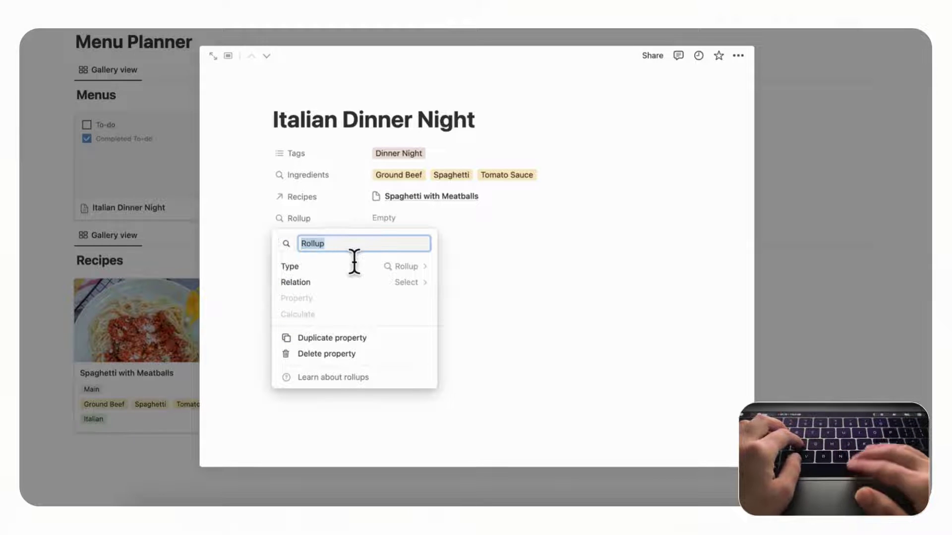
pyautogui.write('T')
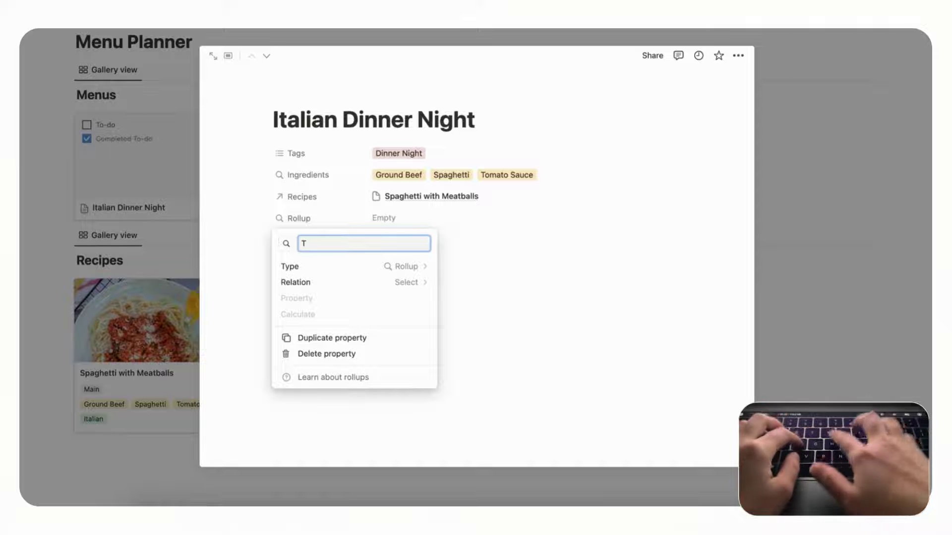
pyautogui.write('ype')
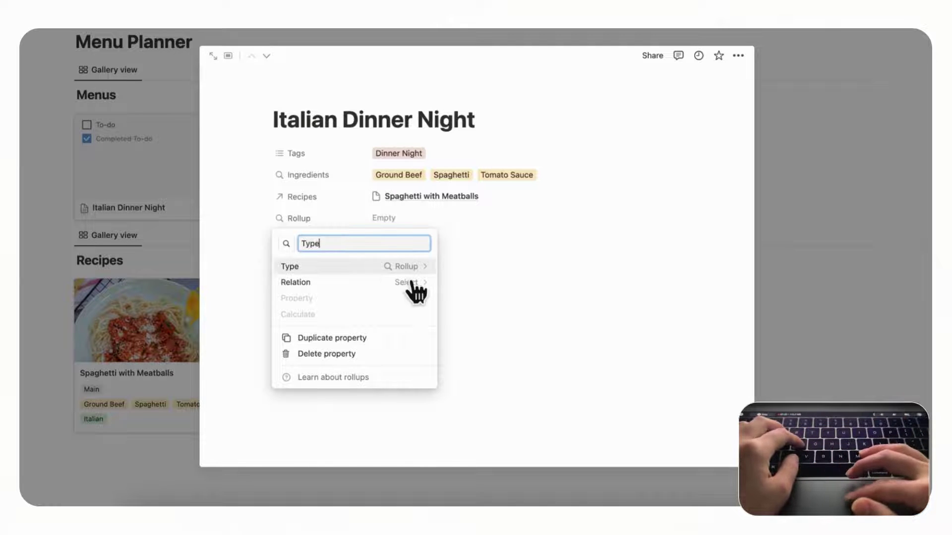
# Configure the Type rollup to pull Tags through the Recipes relation as Show unique values, and close the page.
pyautogui.click(422, 284)
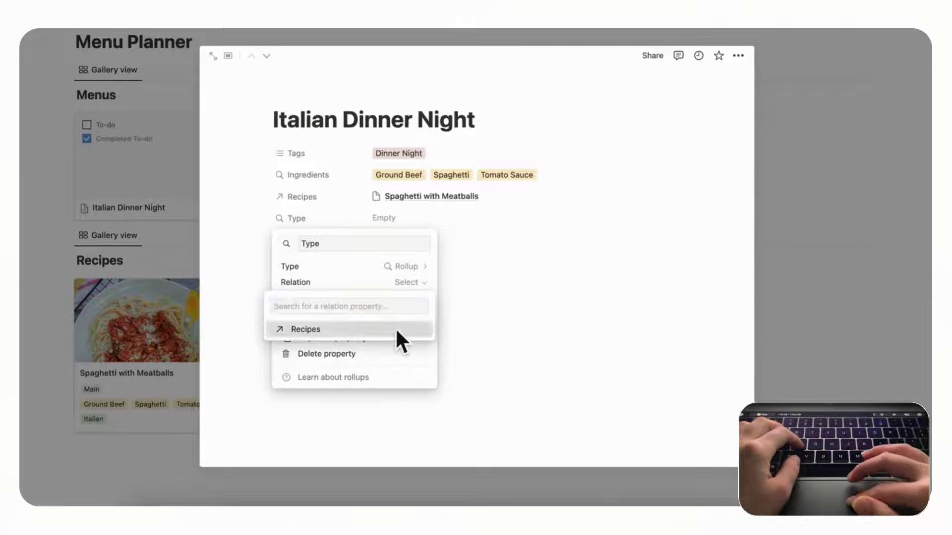
pyautogui.click(395, 330)
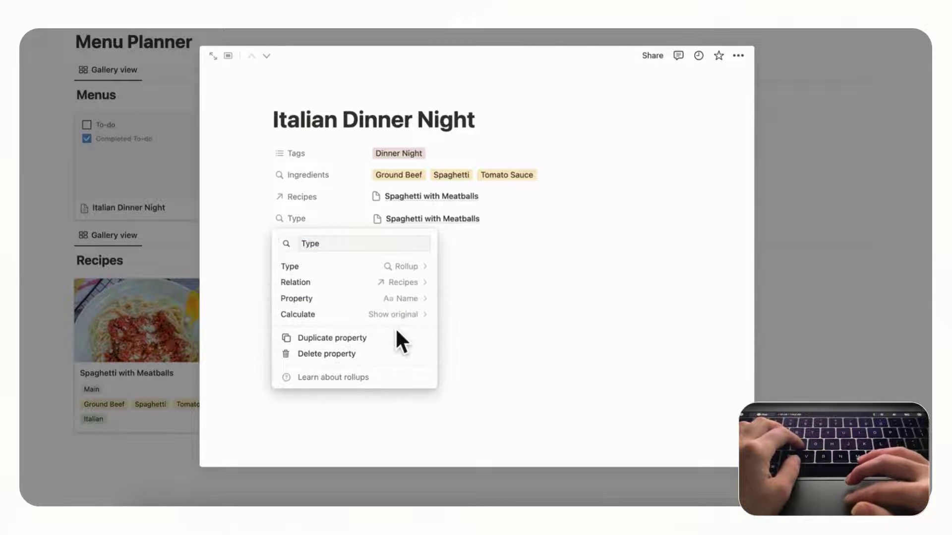
pyautogui.click(424, 300)
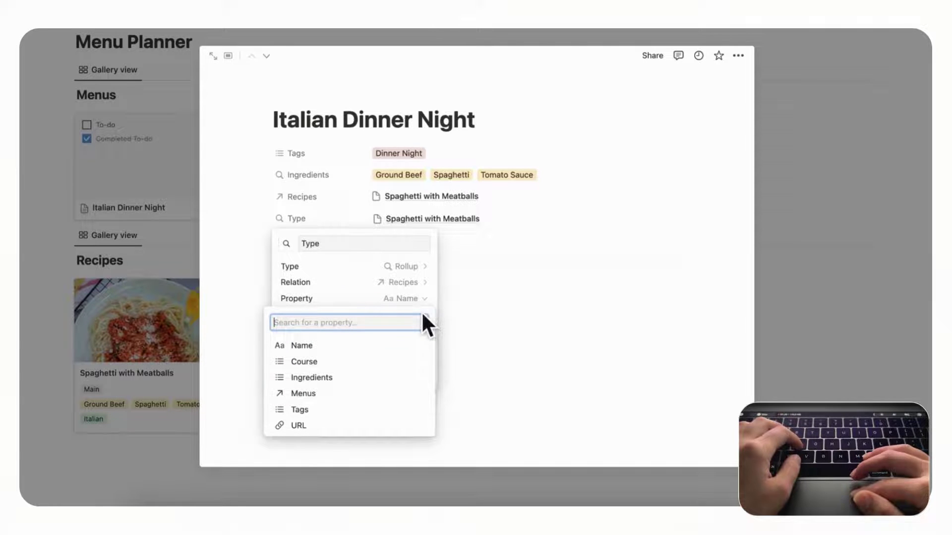
pyautogui.click(396, 410)
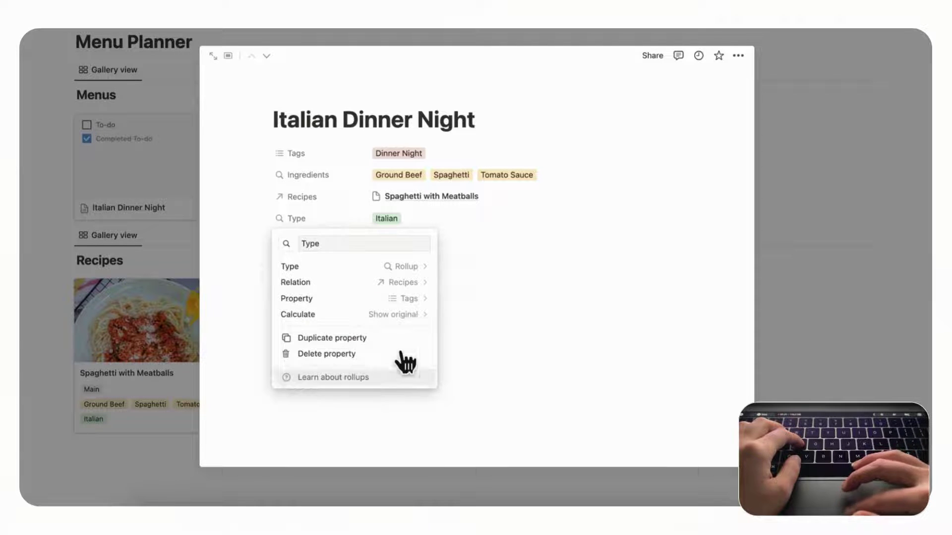
pyautogui.click(426, 317)
pyautogui.click(425, 350)
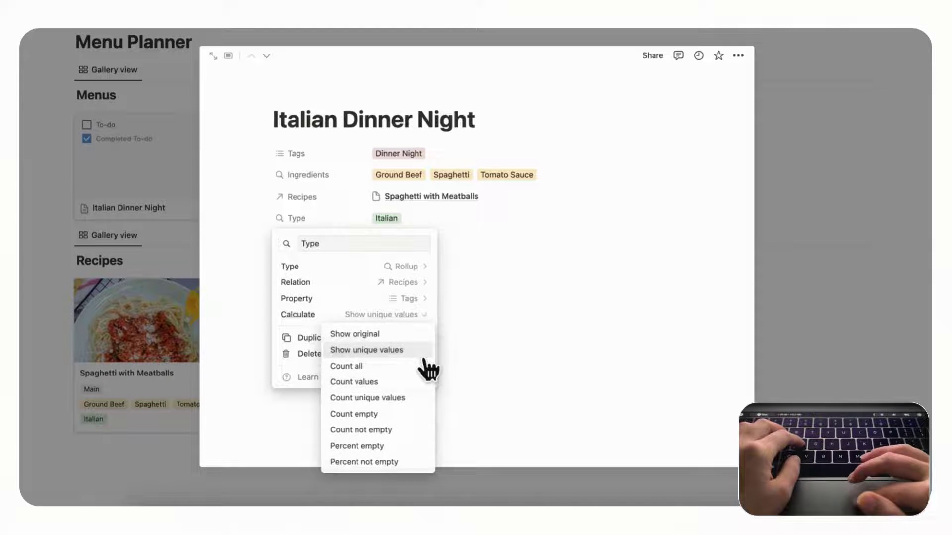
pyautogui.click(490, 262)
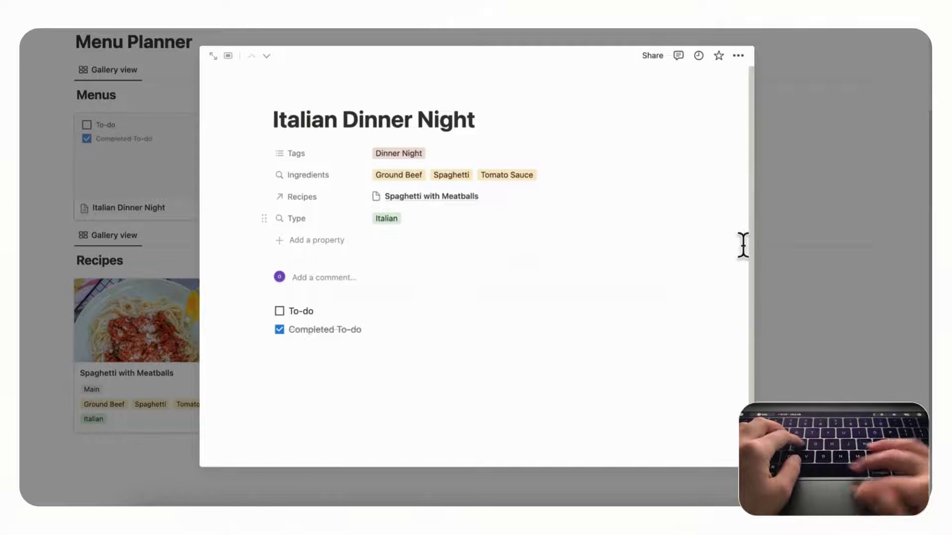
pyautogui.click(905, 220)
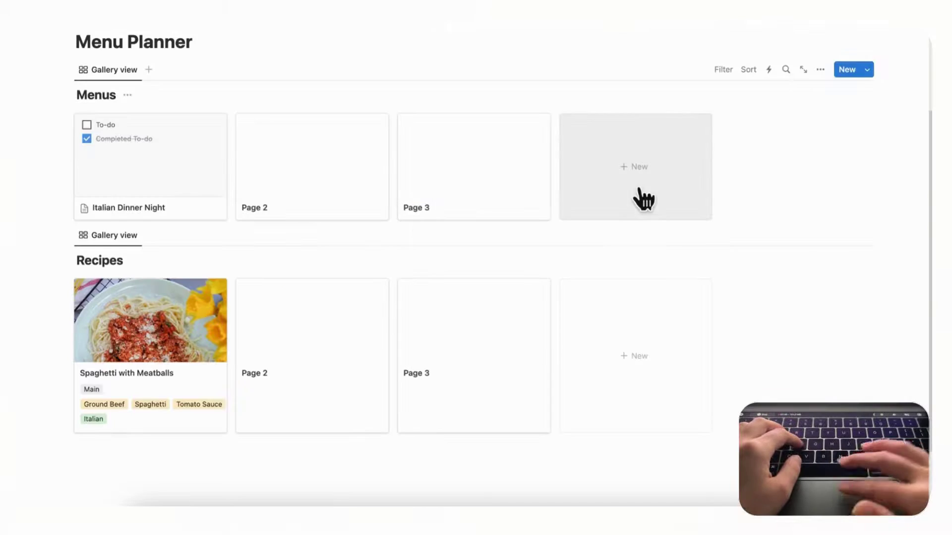
# Show the Ingredients, Tags and Type properties on the cards of the Menus gallery.
pyautogui.click(823, 71)
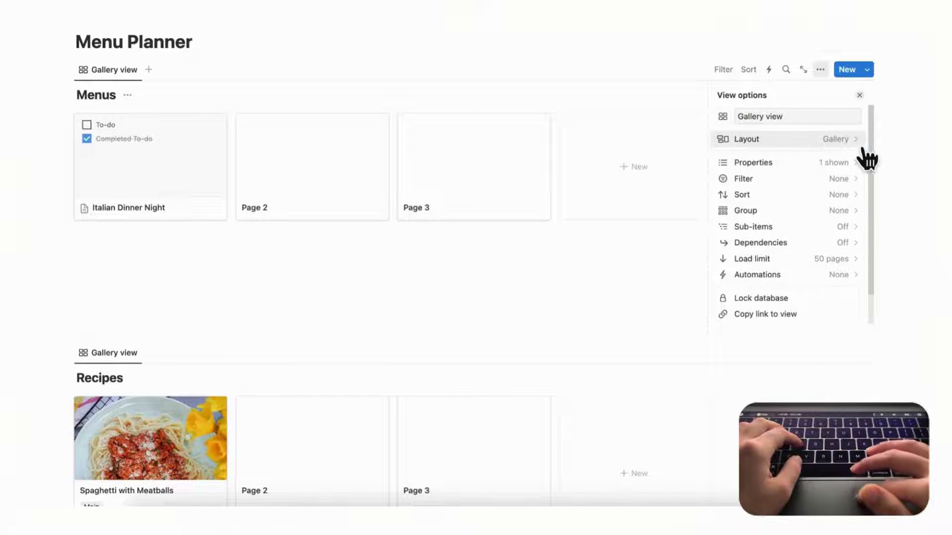
pyautogui.click(863, 164)
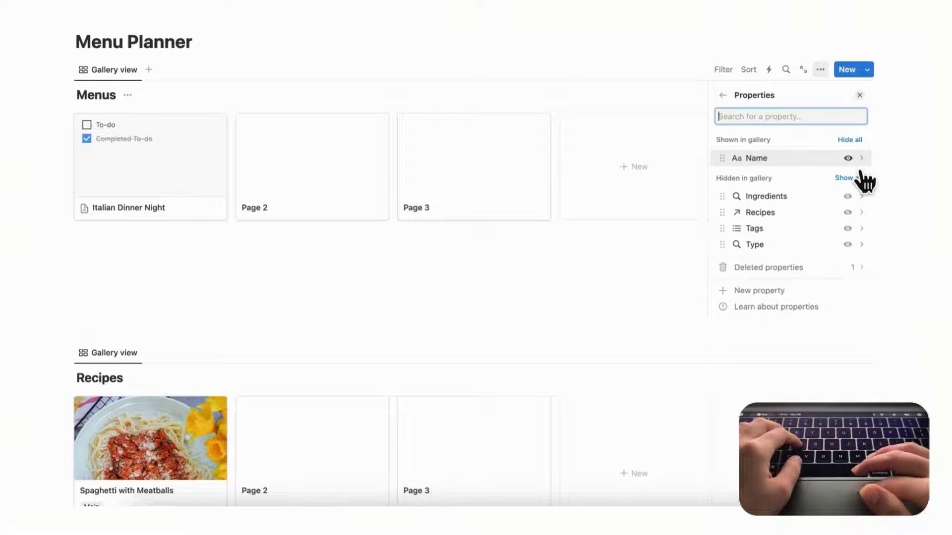
pyautogui.click(848, 197)
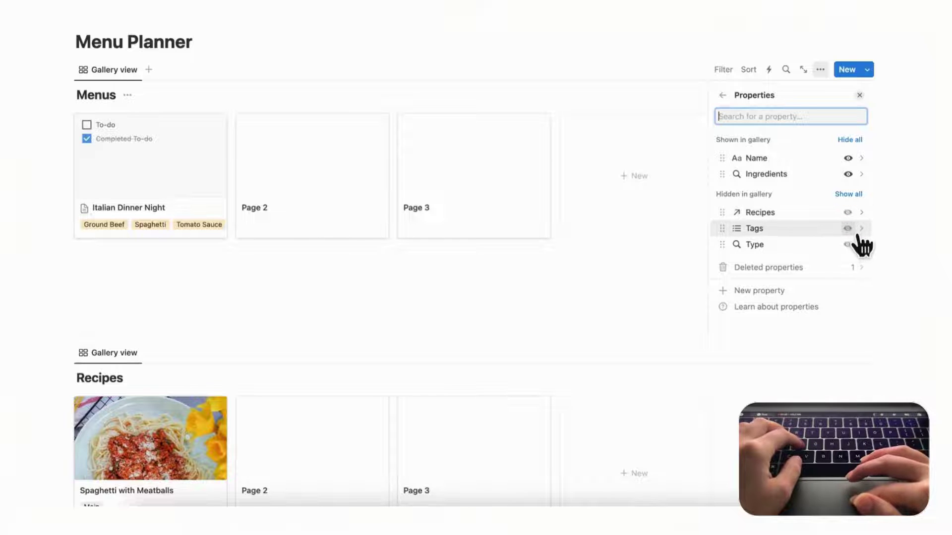
pyautogui.click(847, 228)
pyautogui.click(848, 244)
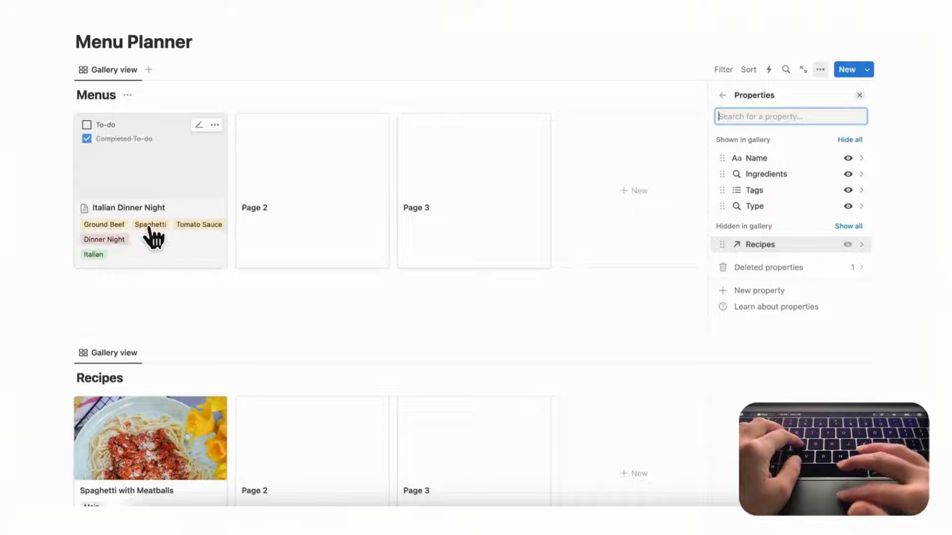
pyautogui.click(873, 106)
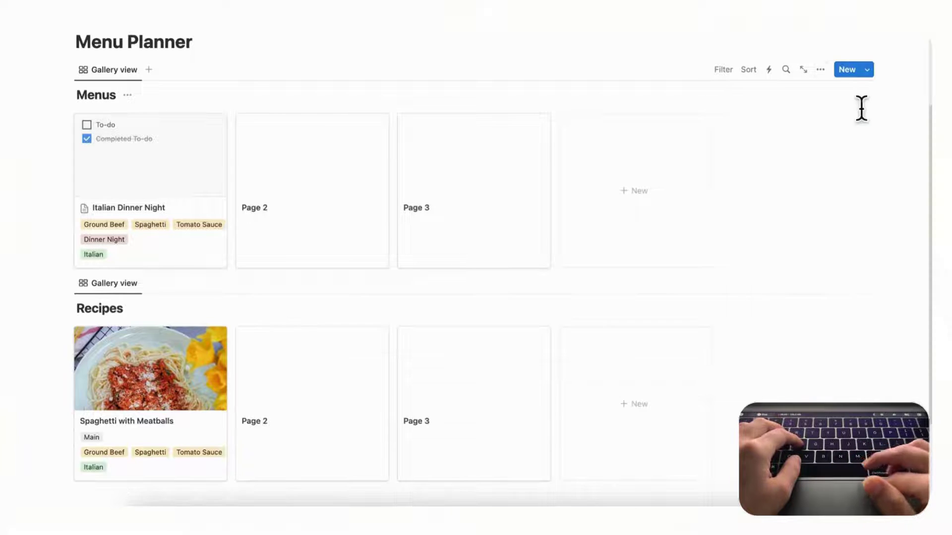
# Delete the two placeholder to-do items from the body of the Italian Dinner Night page.
pyautogui.click(218, 226)
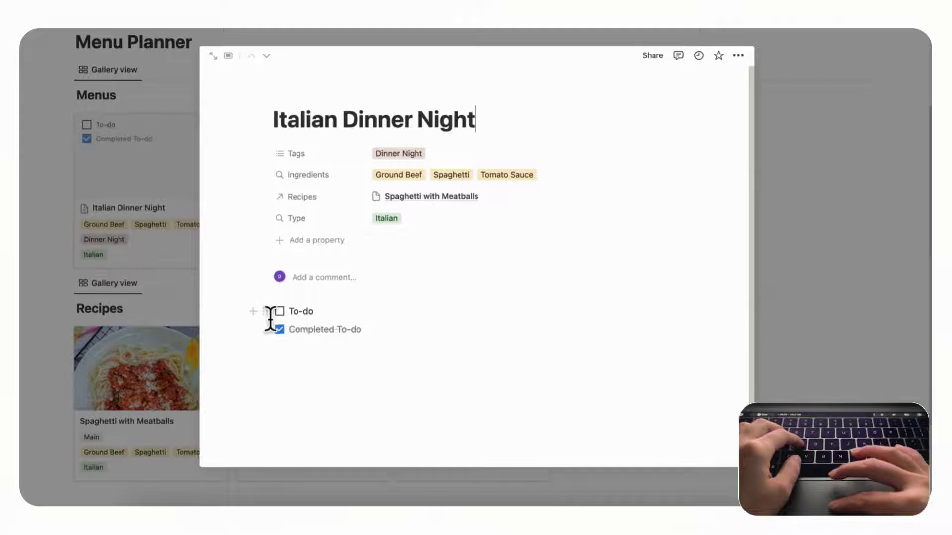
pyautogui.moveTo(270, 318); pyautogui.dragTo(346, 344)
pyautogui.press('BackSpace')
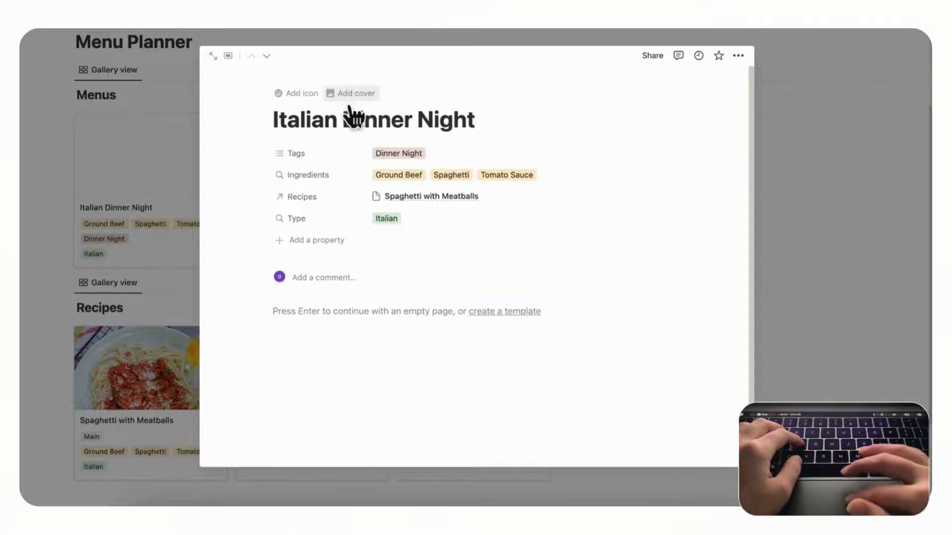
# Give the Italian Dinner Night page a pasta bowl cover found on Unsplash with "italian food", and close the page.
pyautogui.click(350, 95)
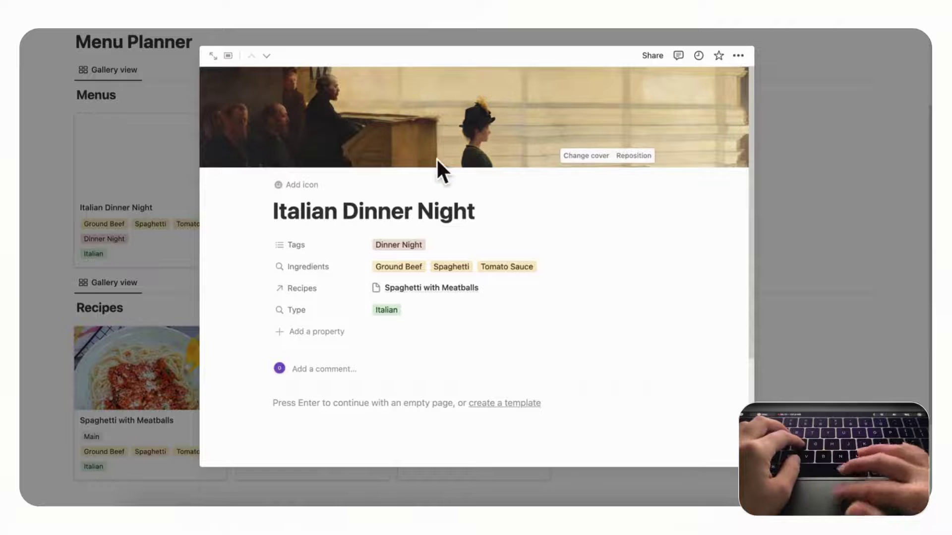
pyautogui.click(583, 156)
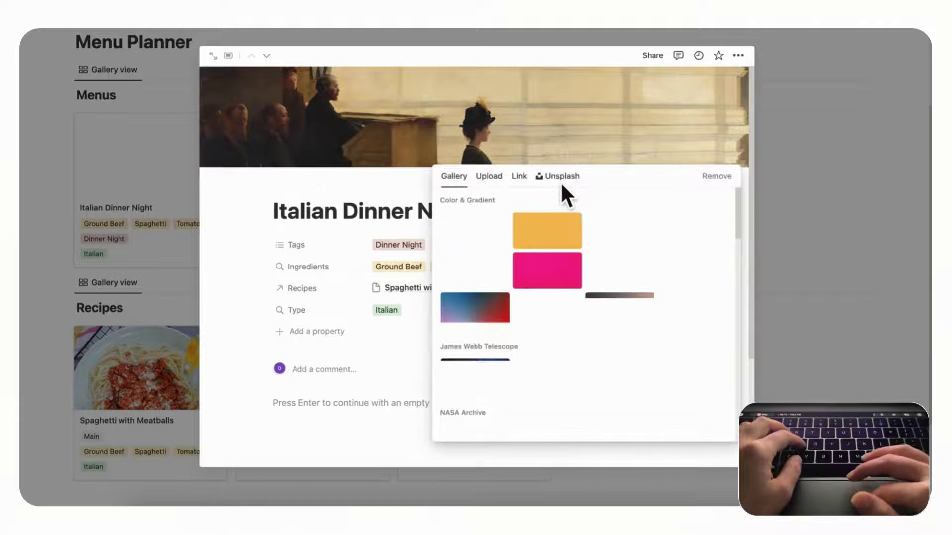
pyautogui.click(570, 187)
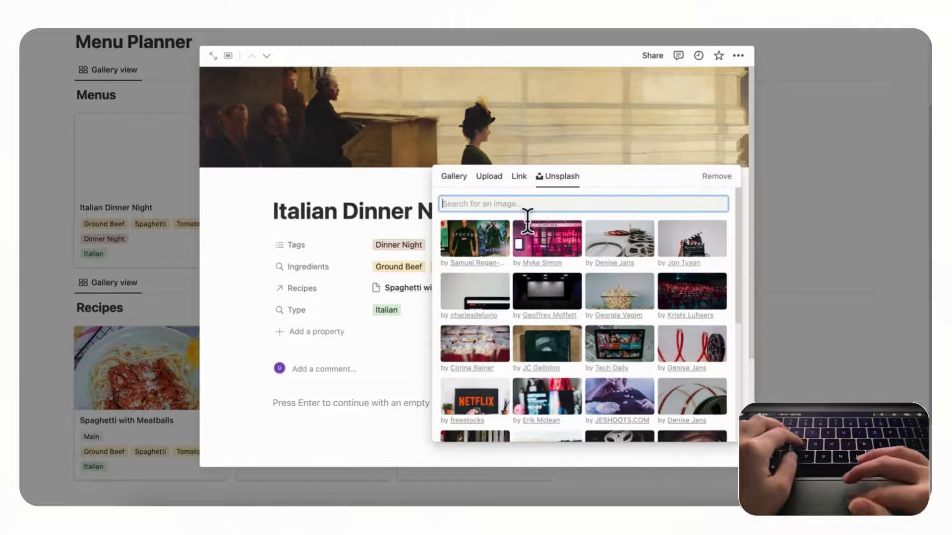
pyautogui.click(511, 207)
pyautogui.write('italian food')
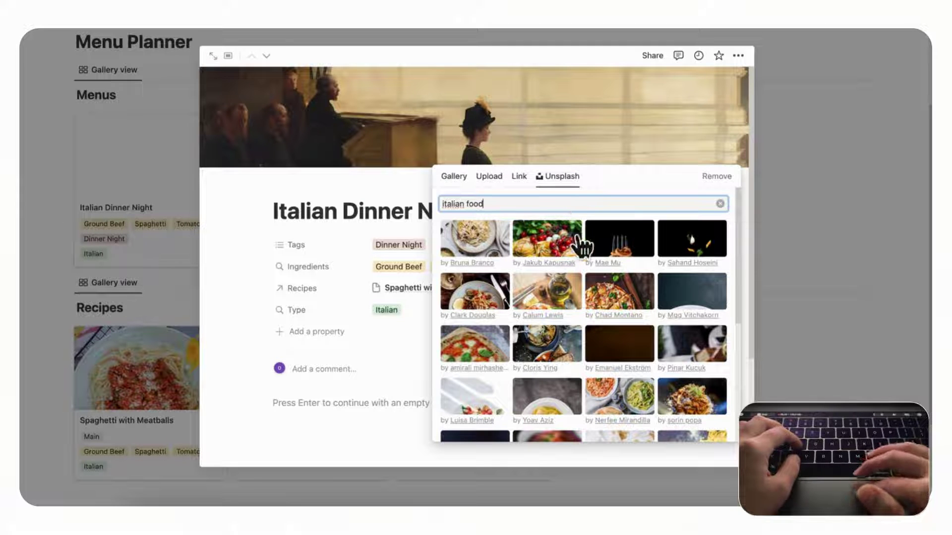
pyautogui.click(506, 258)
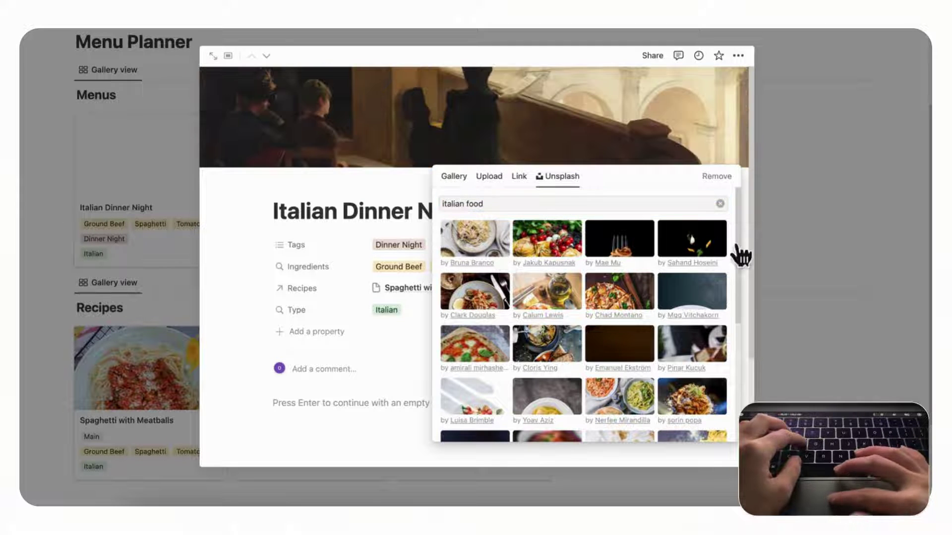
pyautogui.click(897, 201)
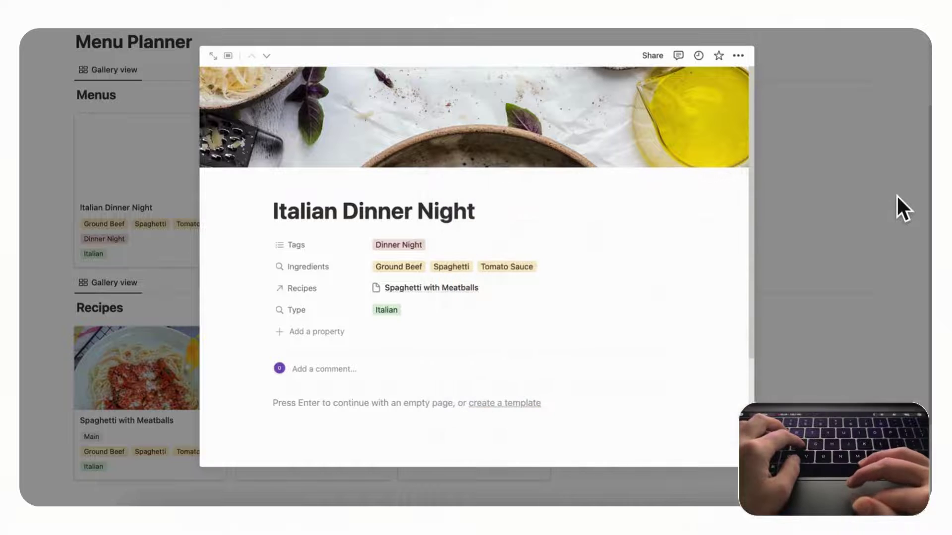
pyautogui.click(897, 202)
# Set the card preview of the Menus gallery to Page cover.
pyautogui.click(821, 69)
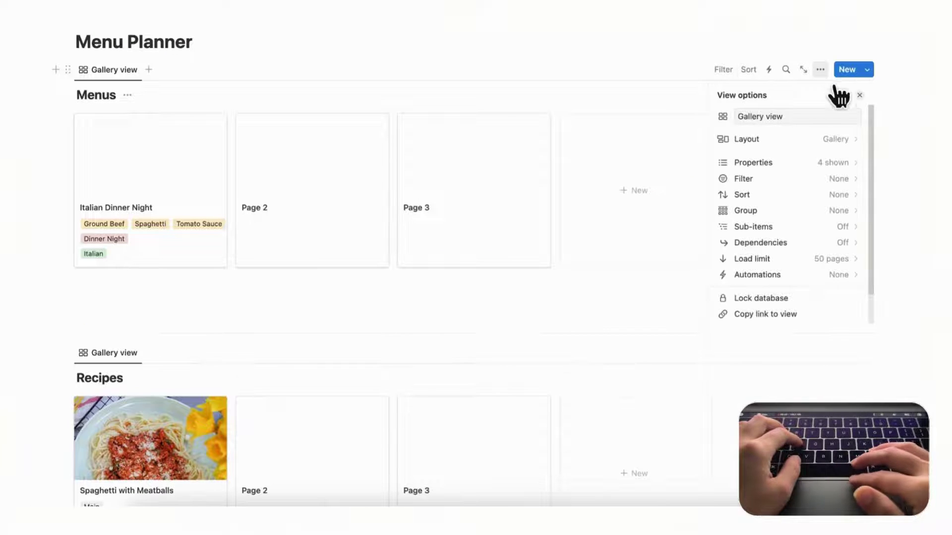
pyautogui.click(853, 143)
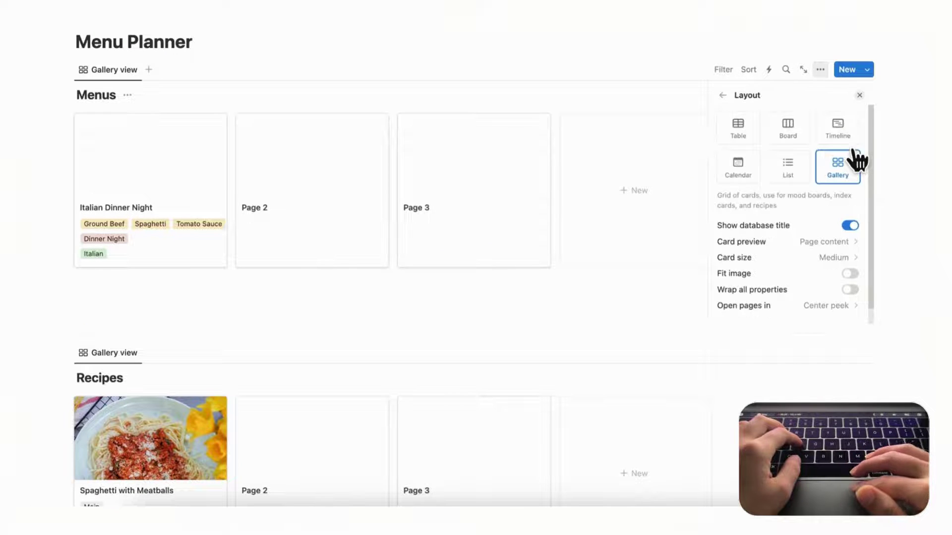
pyautogui.click(856, 244)
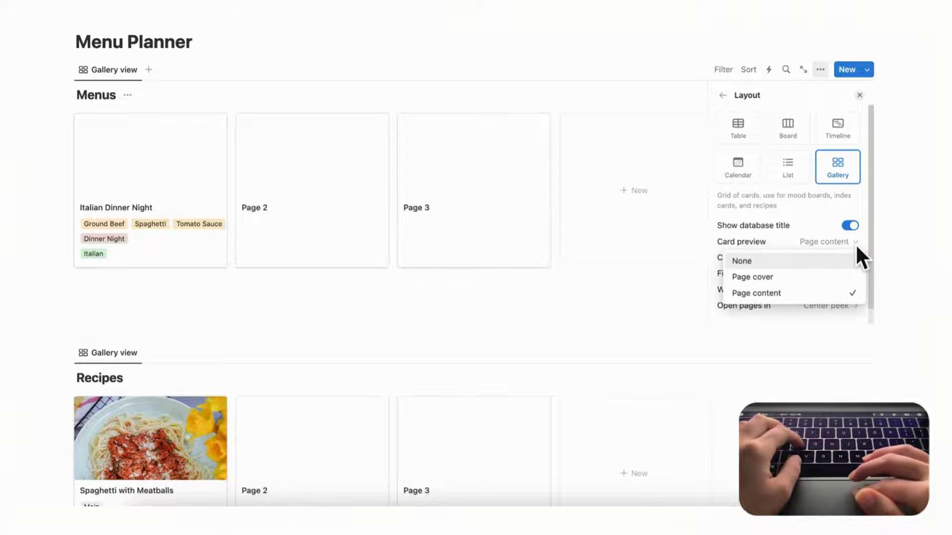
pyautogui.click(850, 281)
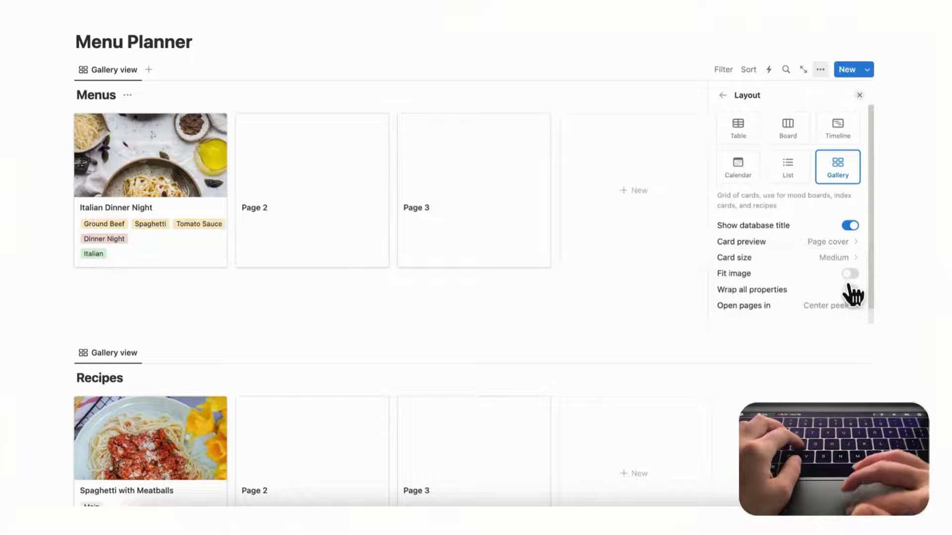
pyautogui.click(874, 108)
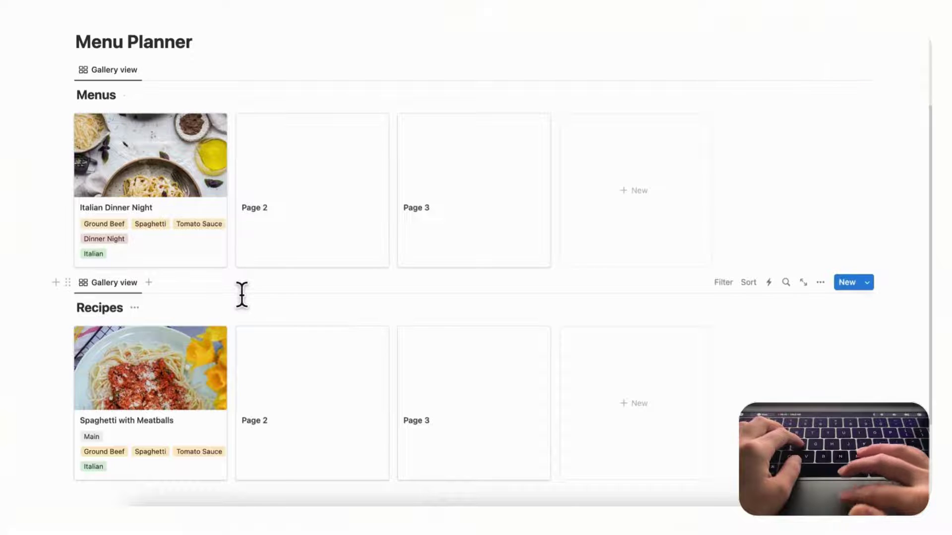
# Rename Page 2 of the Recipes gallery as Garlic Bread and give it the Italian tag.
pyautogui.click(349, 463)
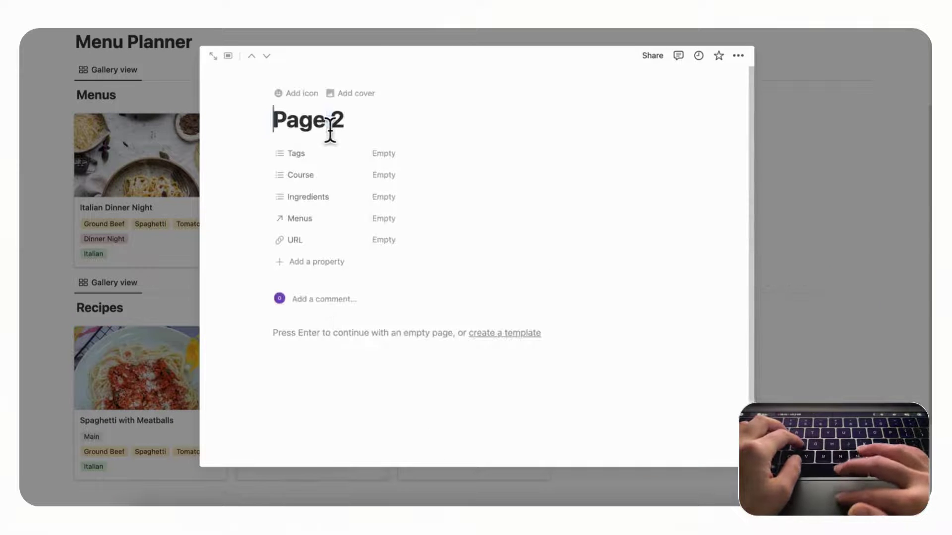
pyautogui.press('super+a')
pyautogui.write('Garlic Br')
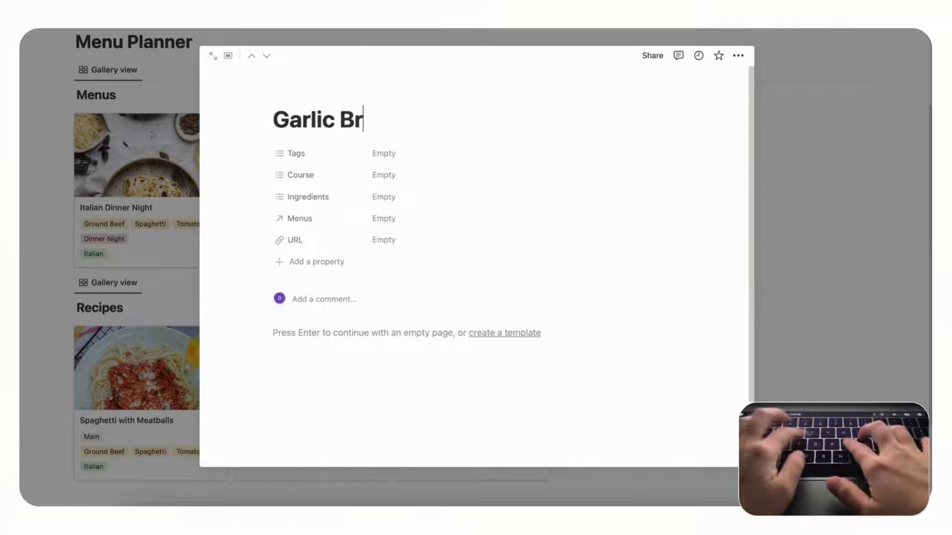
pyautogui.write('ead')
pyautogui.press('Return')
pyautogui.click(419, 154)
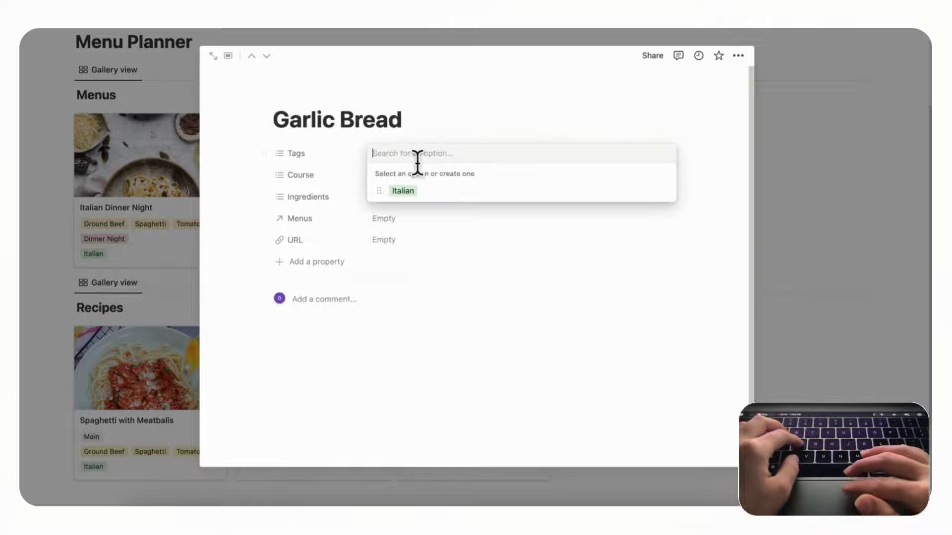
pyautogui.click(449, 193)
pyautogui.click(448, 123)
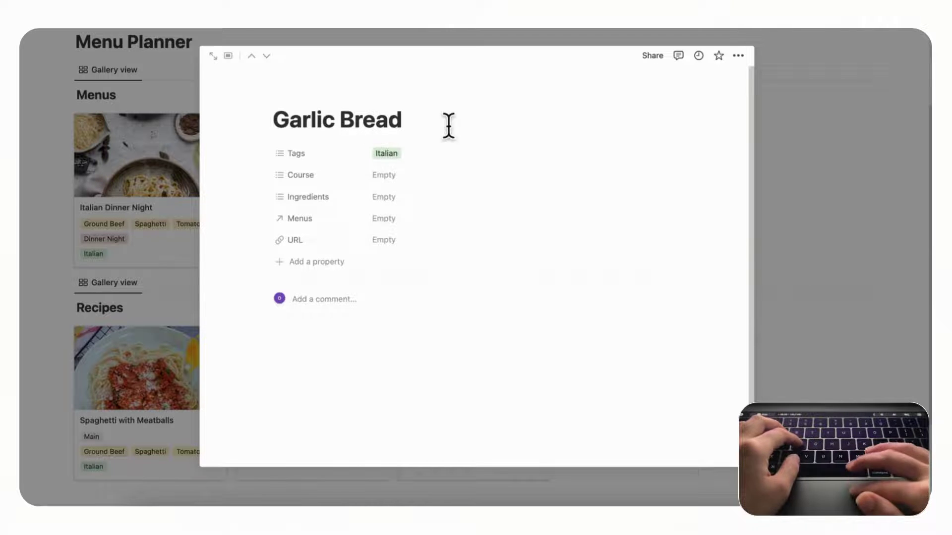
# Create the Course option Side for Garlic Bread and set the option's color to Light gray.
pyautogui.click(429, 181)
pyautogui.write('S')
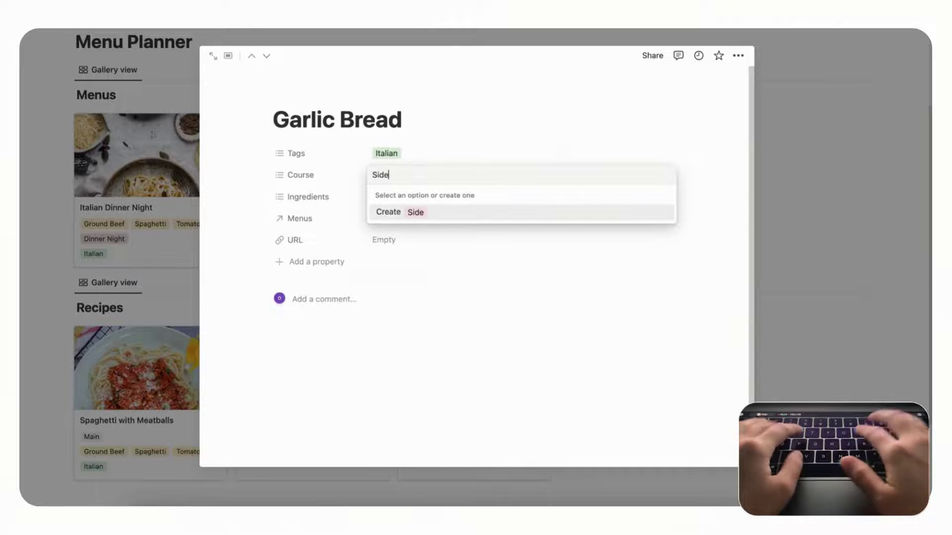
pyautogui.write('ide')
pyautogui.press('Return')
pyautogui.click(664, 229)
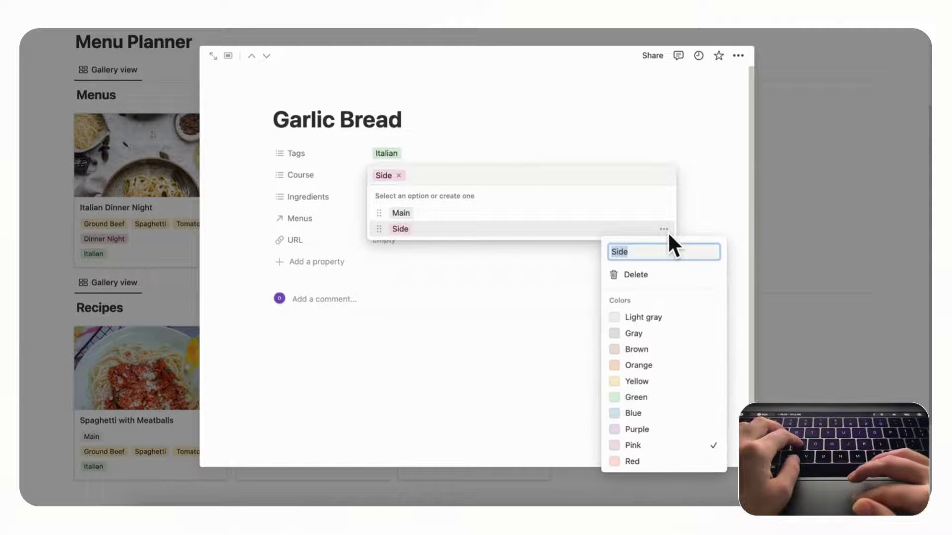
pyautogui.click(678, 322)
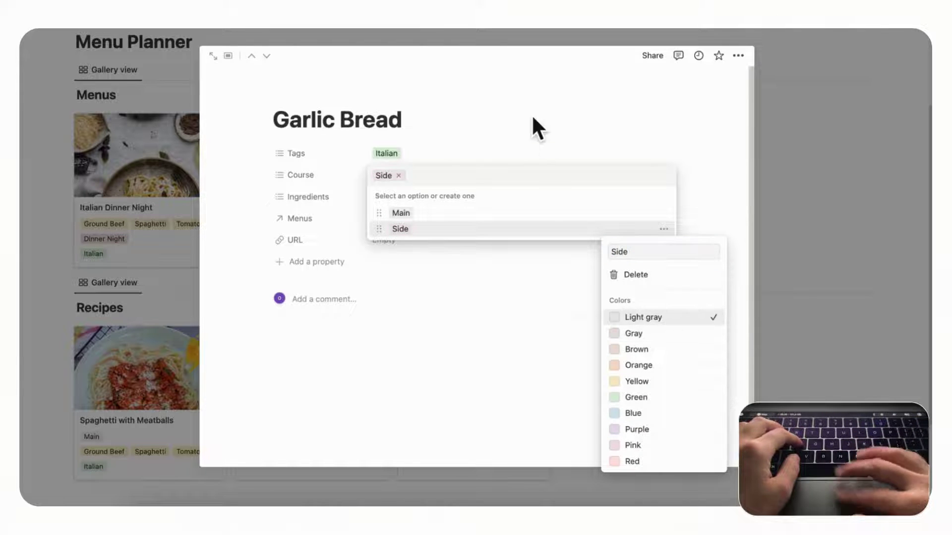
pyautogui.press('Escape')
pyautogui.press('Escape')
# Add the new ingredients Bread, Garlic and Olive Oil to the Garlic Bread recipe.
pyautogui.click(445, 204)
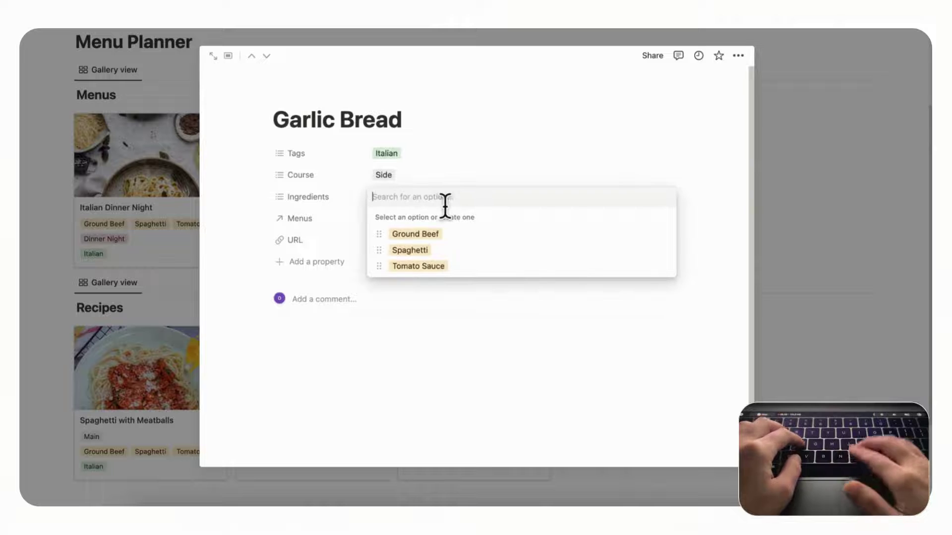
pyautogui.write('Bread')
pyautogui.press('Return')
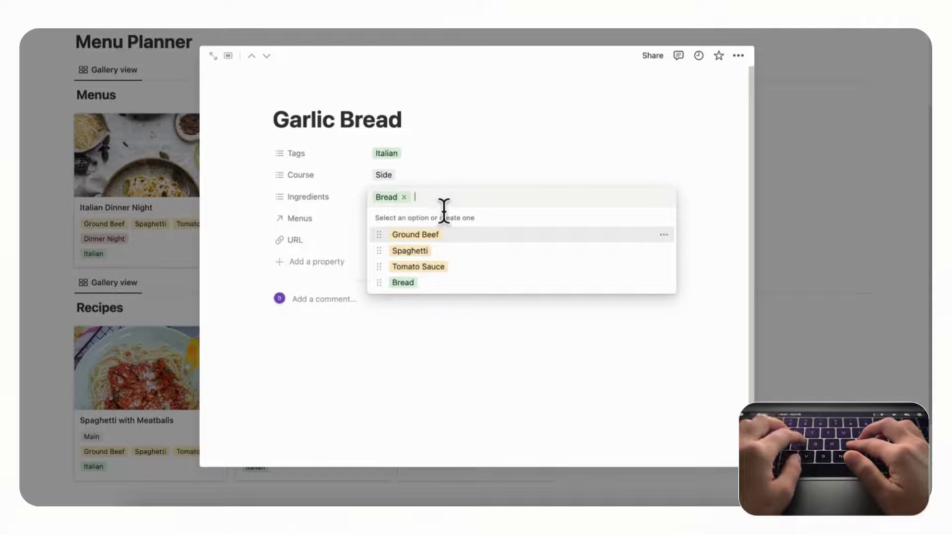
pyautogui.write('Garlic')
pyautogui.press('Return')
pyautogui.write('Oli')
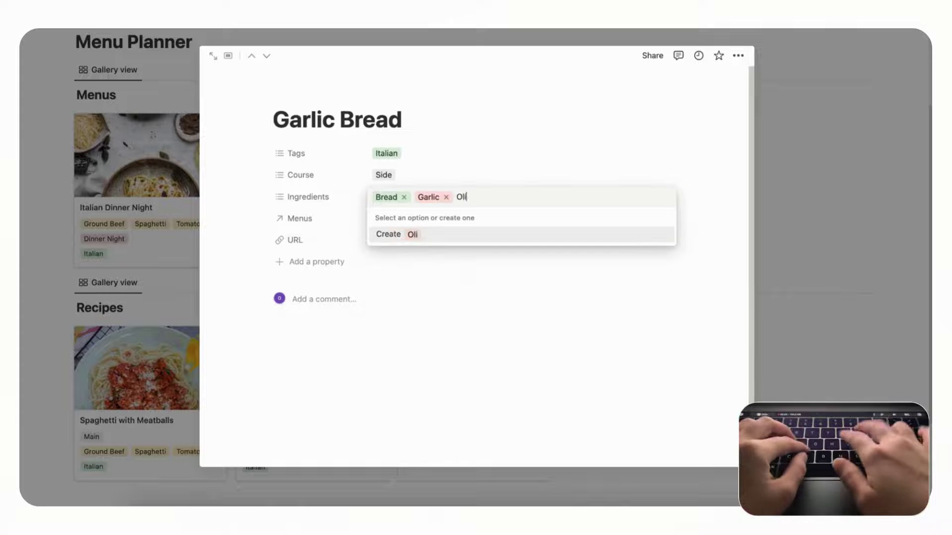
pyautogui.write('l')
pyautogui.press('Return')
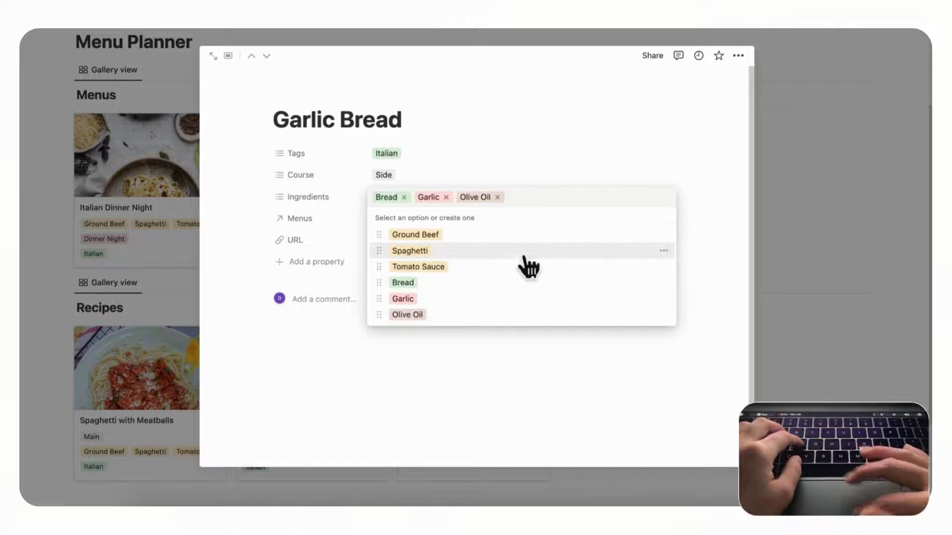
# Set the color of the Bread, Garlic and Olive Oil ingredient options to Yellow.
pyautogui.click(664, 283)
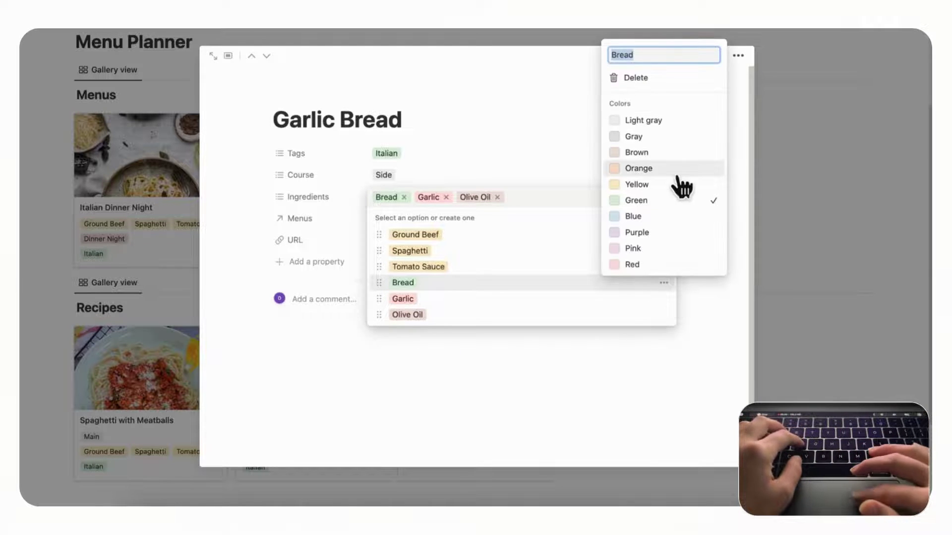
pyautogui.click(664, 298)
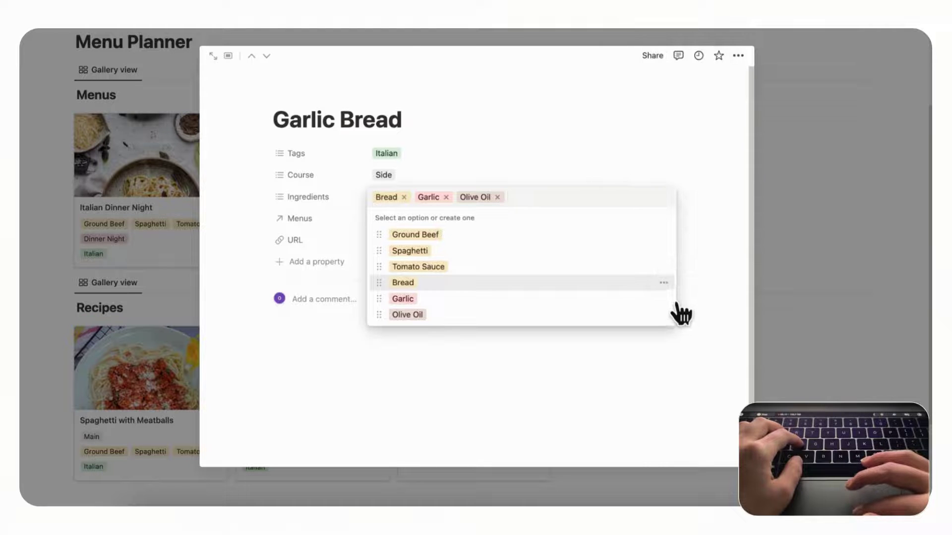
pyautogui.click(664, 297)
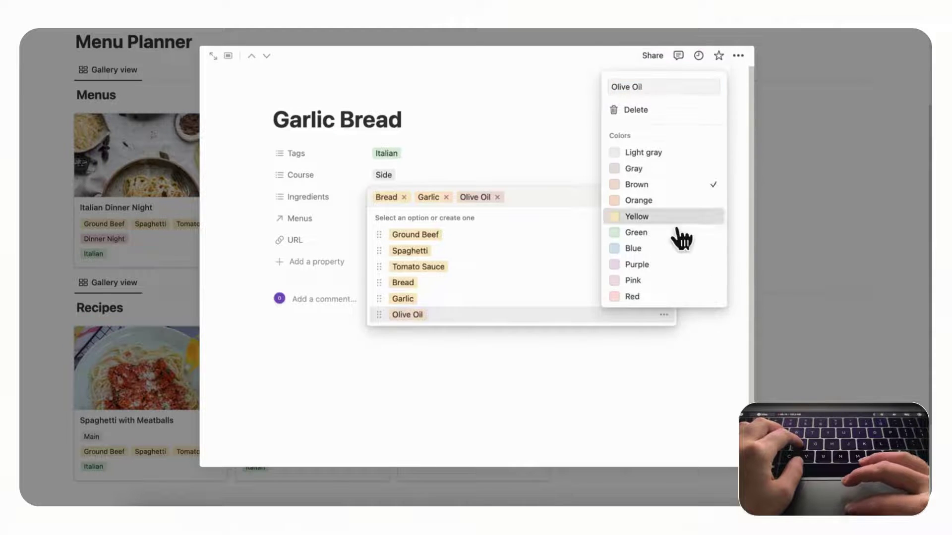
pyautogui.click(676, 218)
pyautogui.click(508, 166)
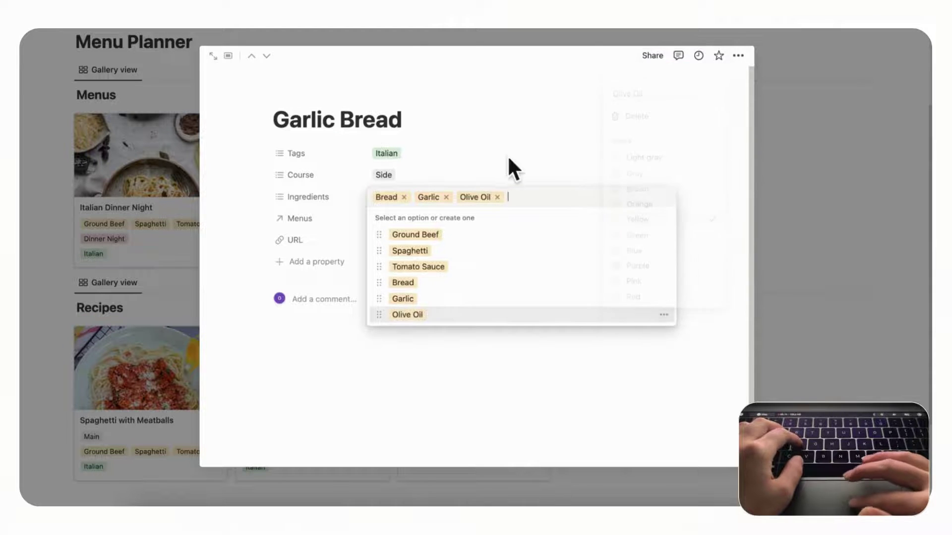
pyautogui.click(512, 171)
# Link the Garlic Bread recipe to the Italian Dinner Night menu.
pyautogui.click(450, 225)
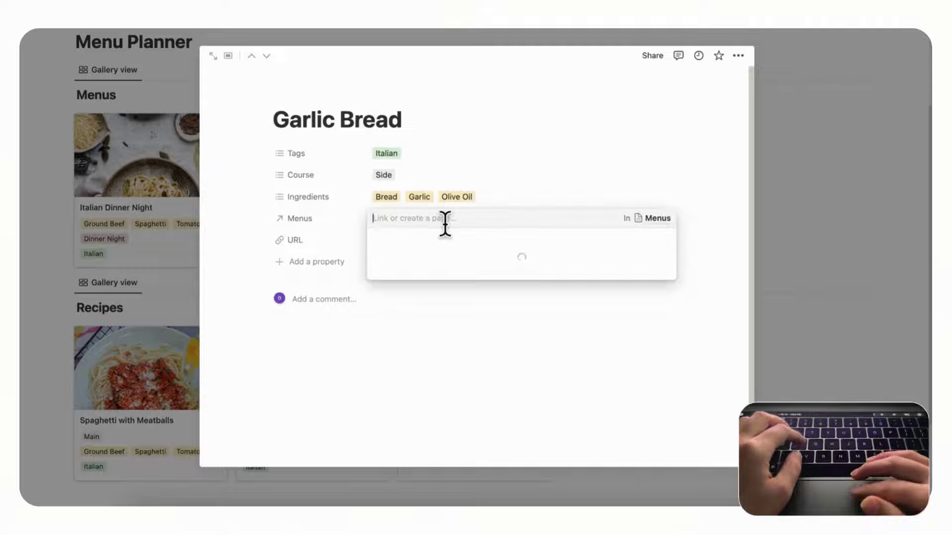
pyautogui.click(485, 263)
pyautogui.click(495, 171)
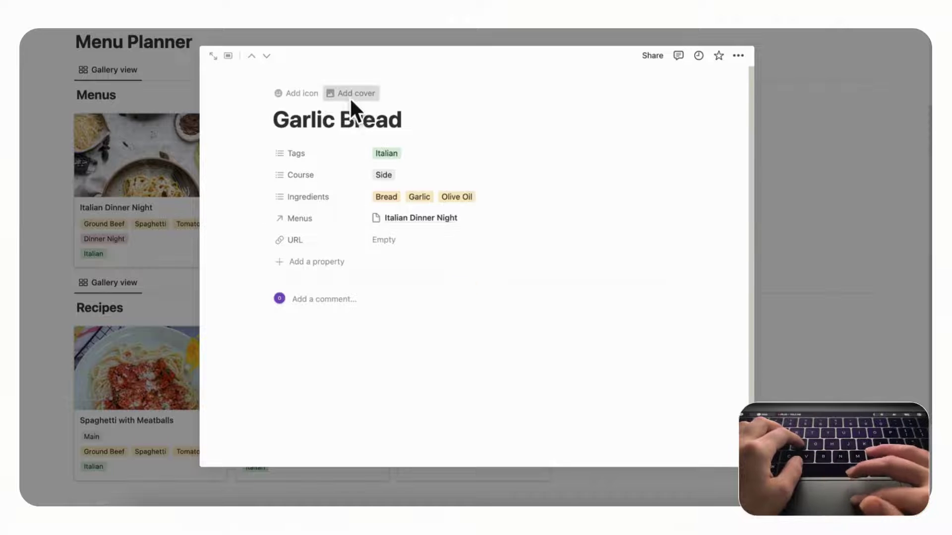
# Give the Garlic Bread page a sliced bread cover found on Unsplash with "garlic bread", and close the page.
pyautogui.click(350, 95)
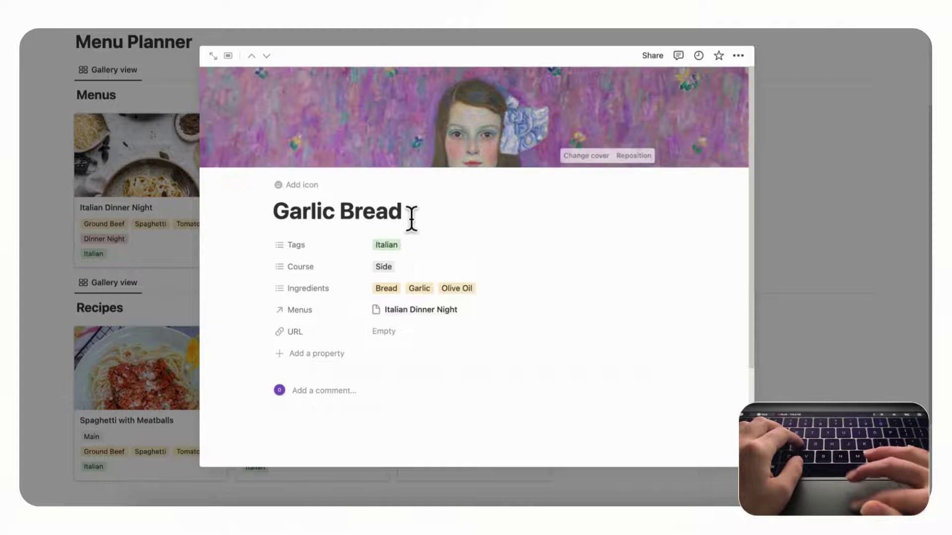
pyautogui.click(596, 158)
pyautogui.click(562, 177)
pyautogui.write('garlic bread')
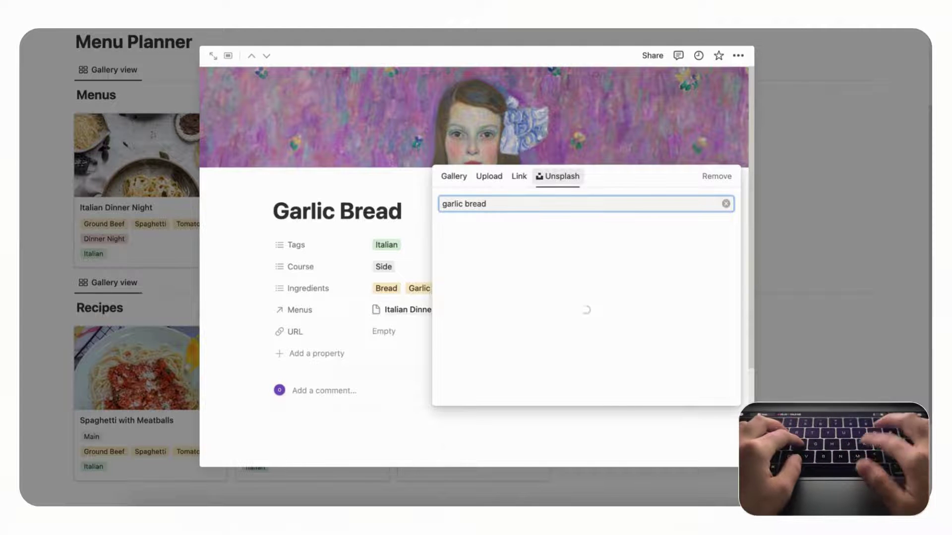
pyautogui.click(468, 238)
pyautogui.click(390, 181)
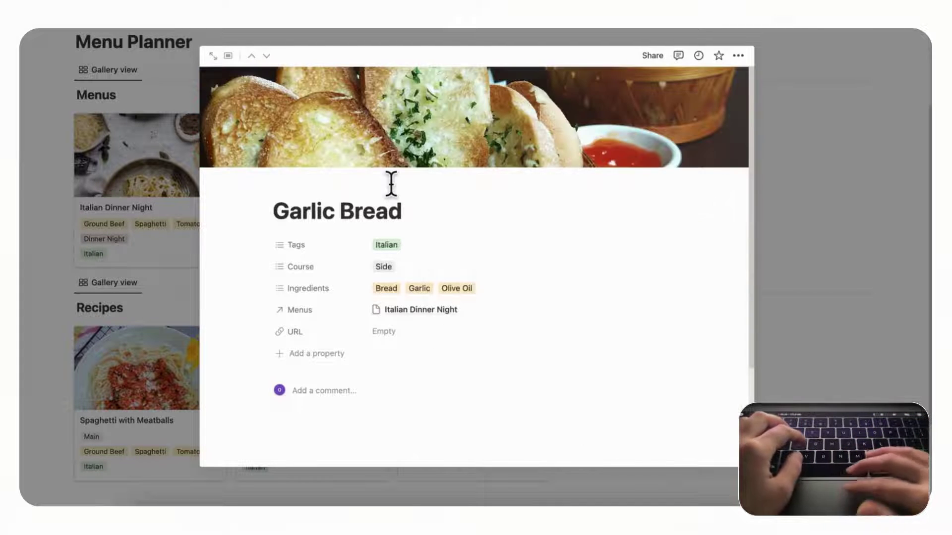
pyautogui.click(857, 275)
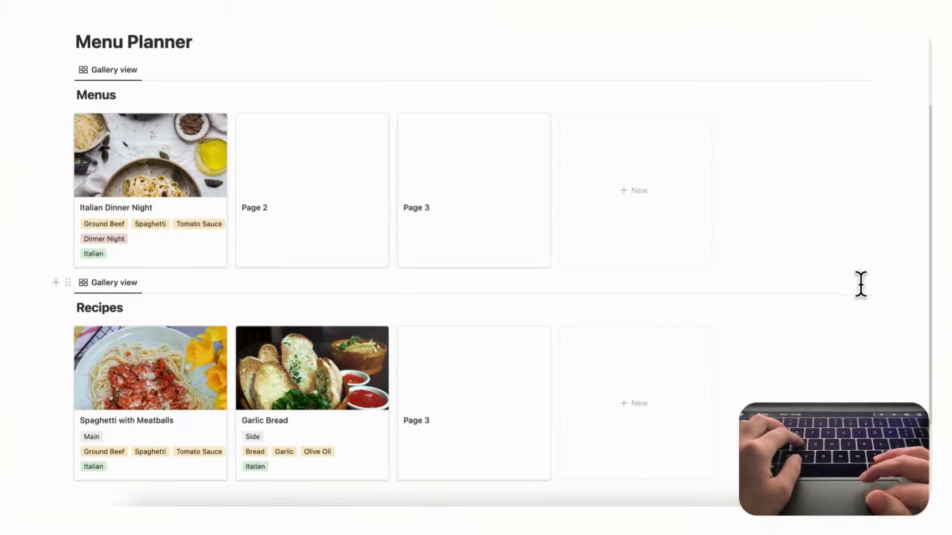
# Open the Italian Dinner Night page to check its linked recipes and rolled-up ingredients and type, and close it.
pyautogui.click(211, 264)
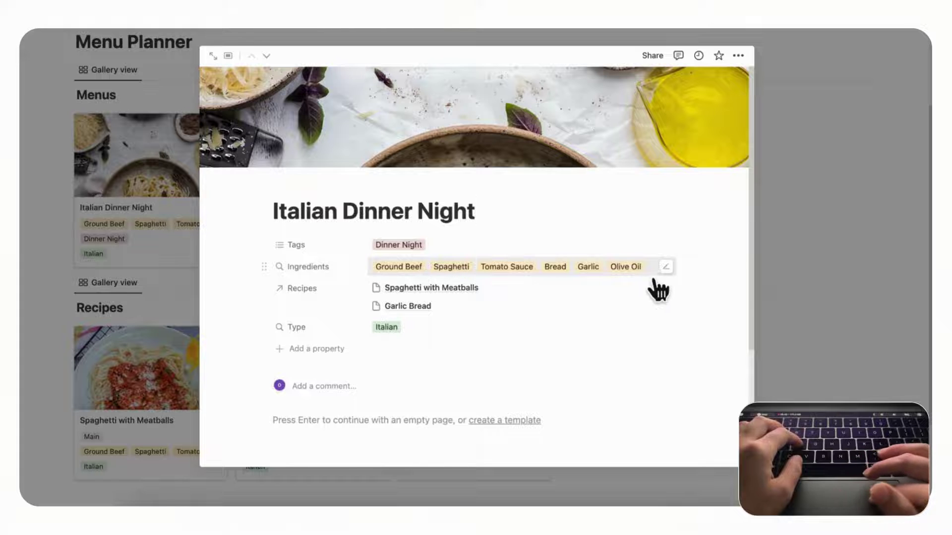
pyautogui.scroll(-2, 467, 282)
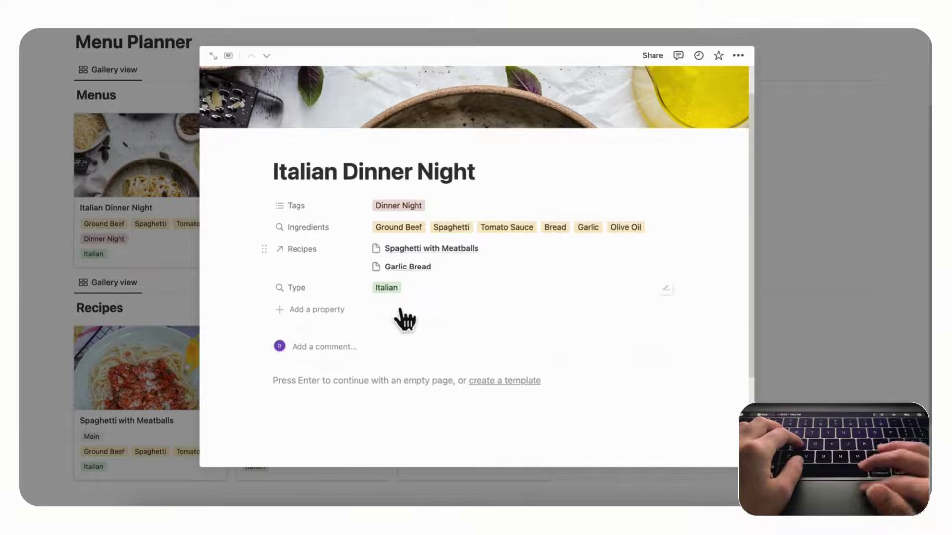
pyautogui.click(351, 452)
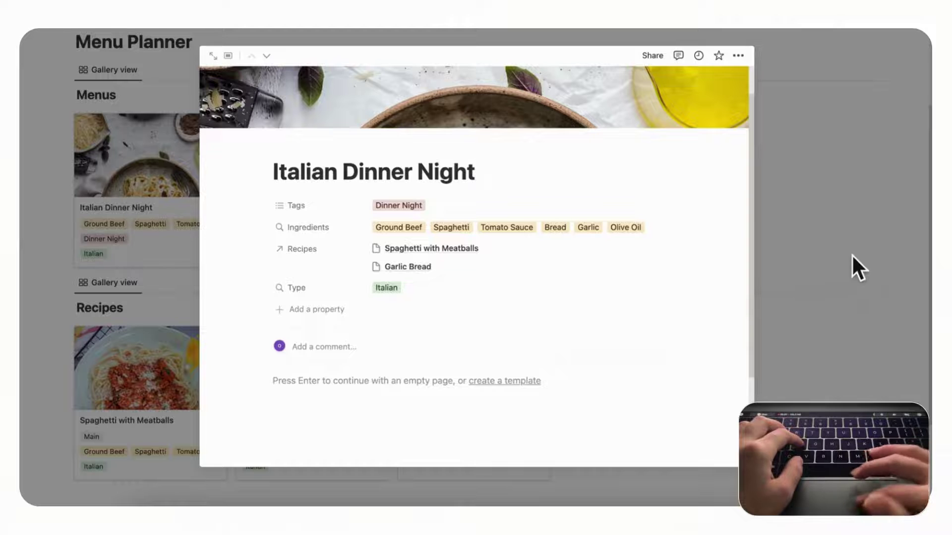
pyautogui.click(866, 213)
# Create a new page template for the Menus database, titled Menu Template.
pyautogui.scroll(1, 811, 170)
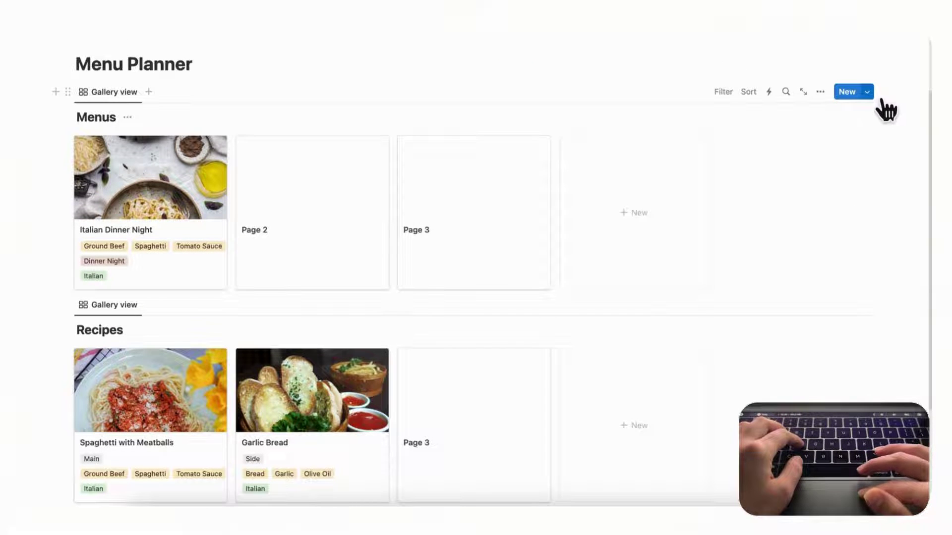
pyautogui.click(869, 92)
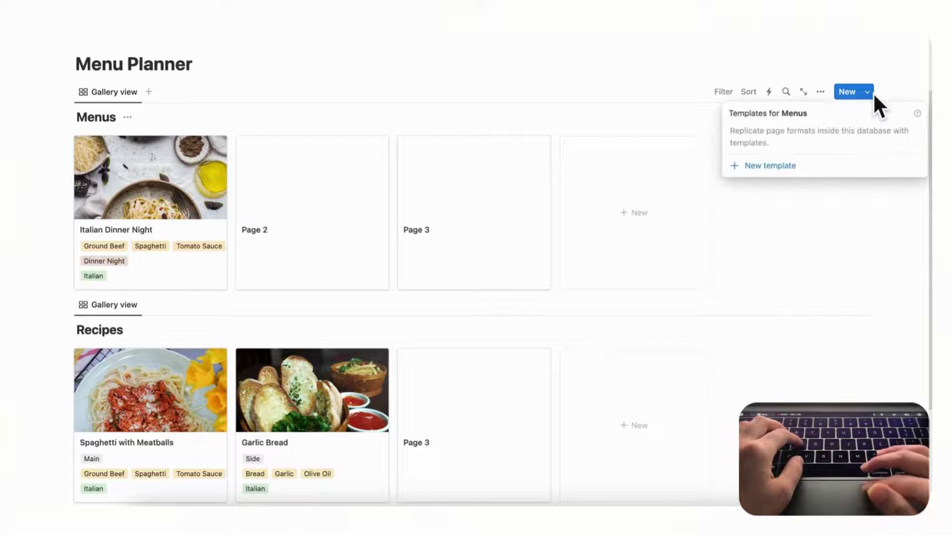
pyautogui.click(807, 181)
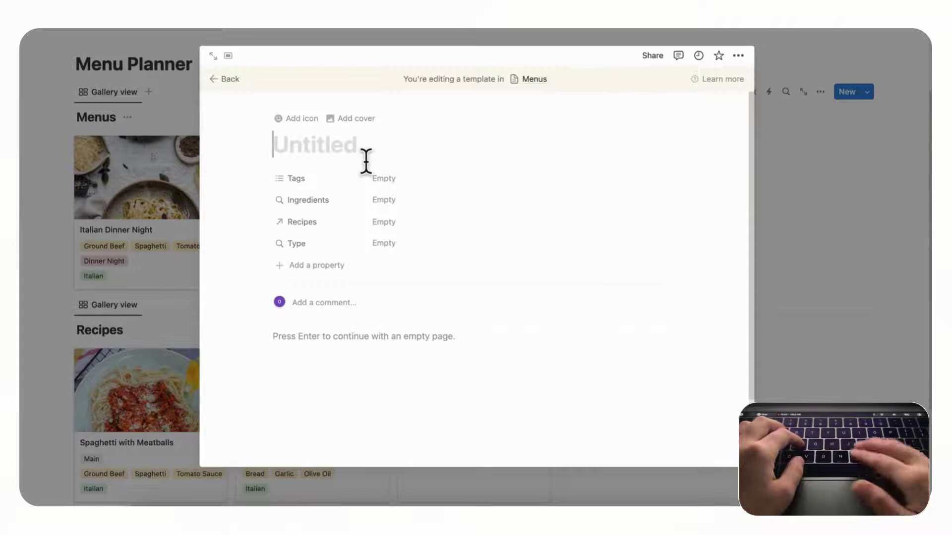
pyautogui.write('Menu Templat')
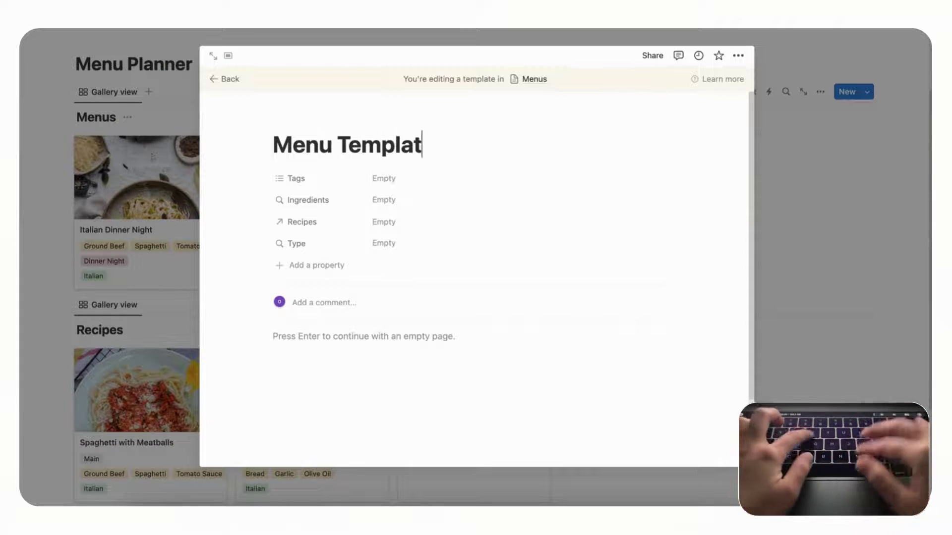
pyautogui.write('e')
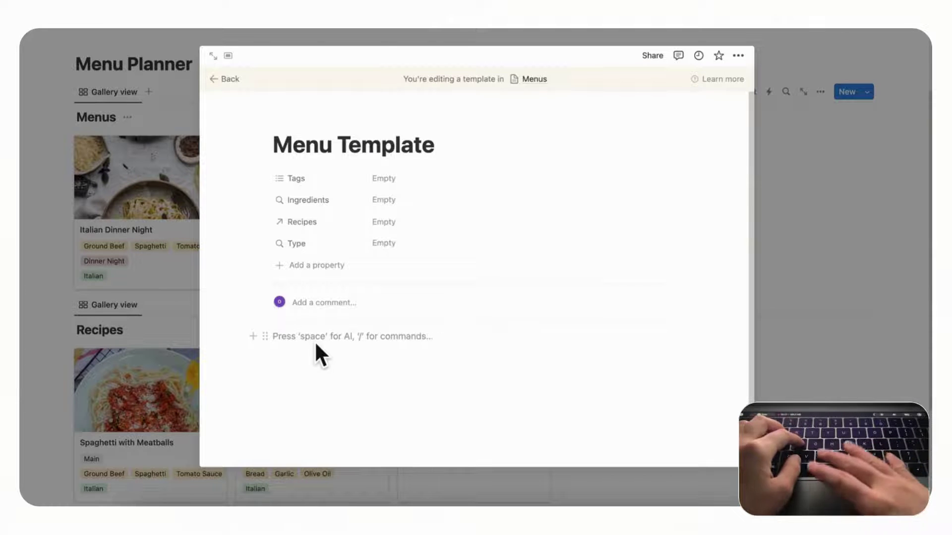
# Insert a linked view of the Recipes database in the template body, copying its existing Gallery view.
pyautogui.write('/link')
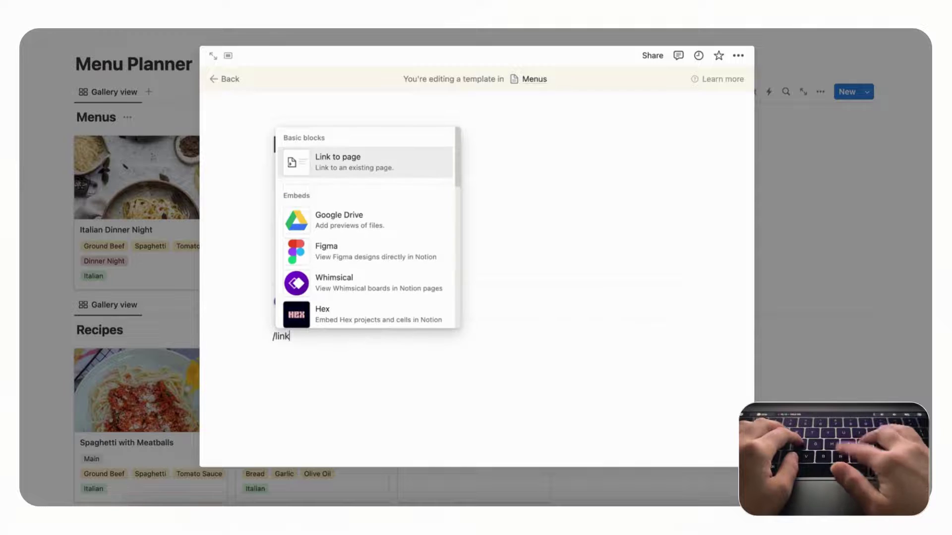
pyautogui.write('ed')
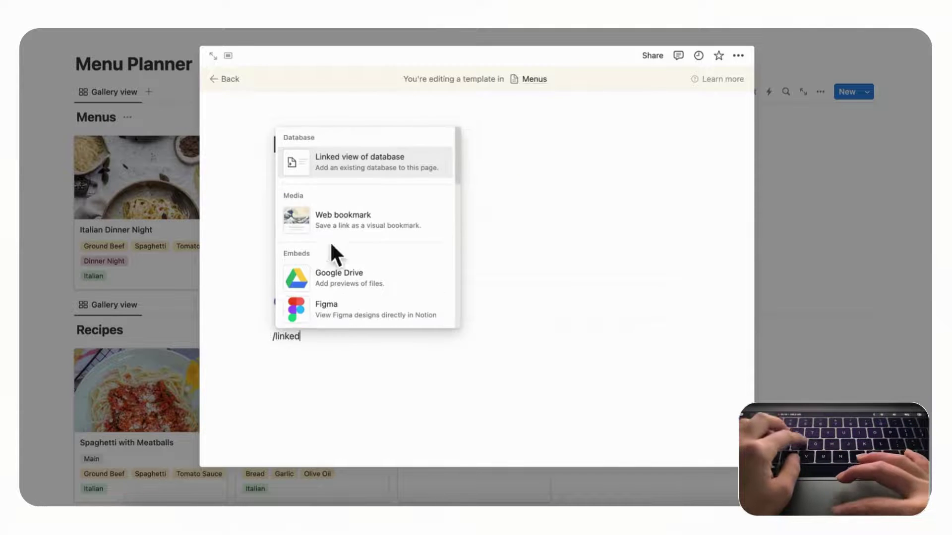
pyautogui.click(385, 184)
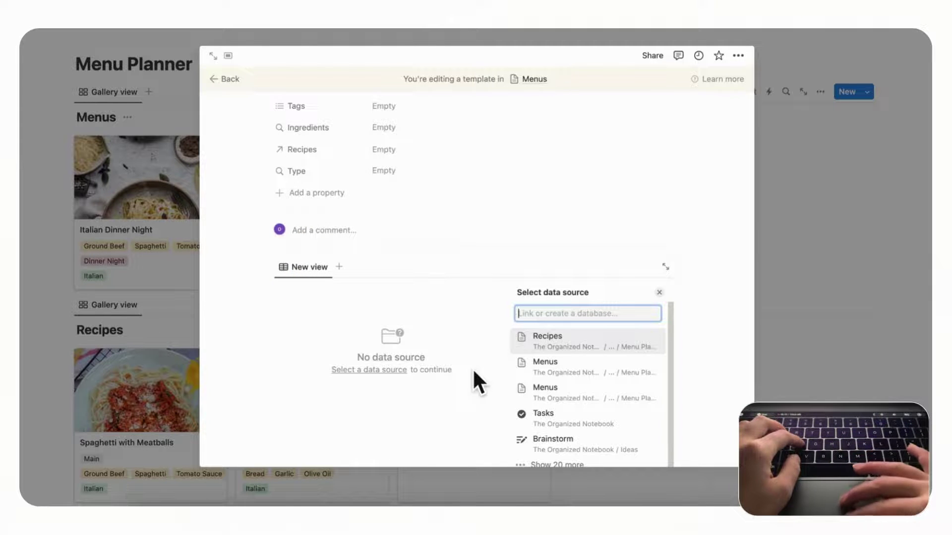
pyautogui.click(576, 349)
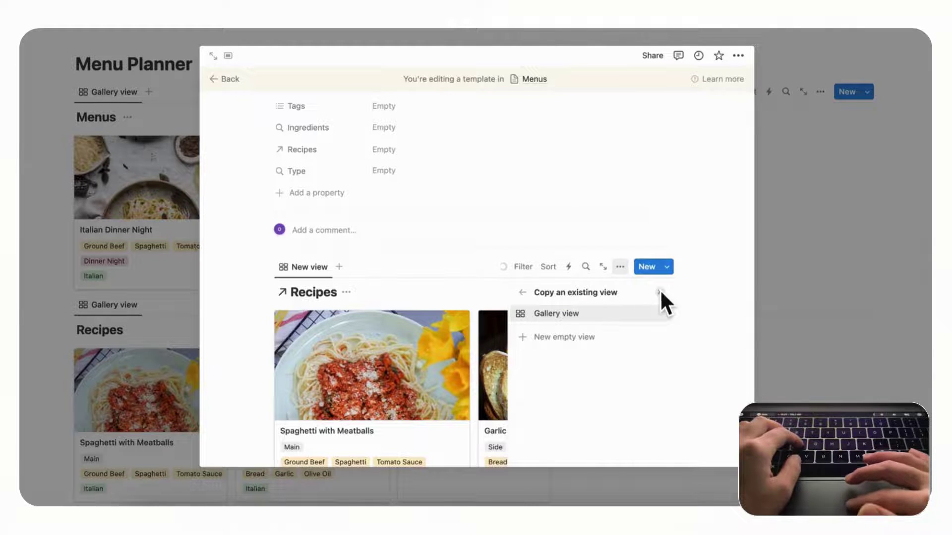
pyautogui.click(659, 319)
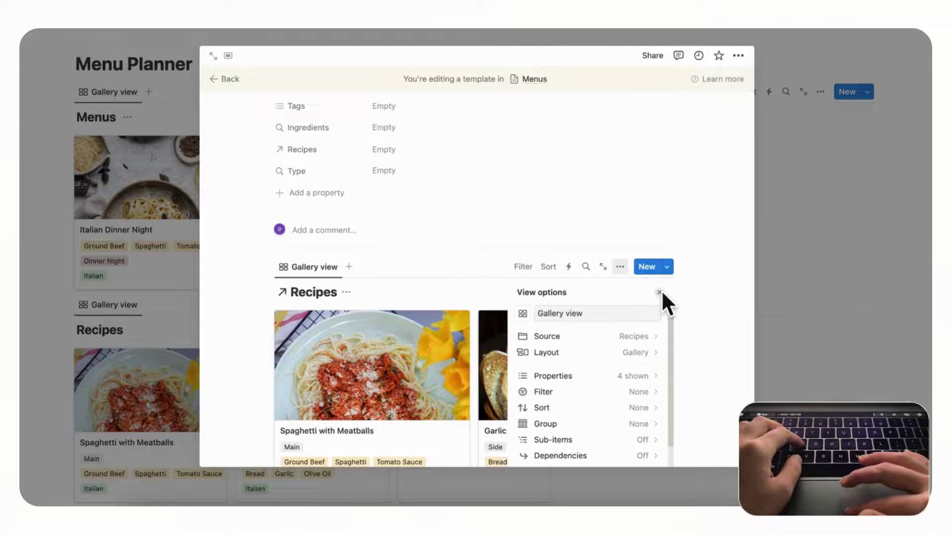
pyautogui.click(660, 293)
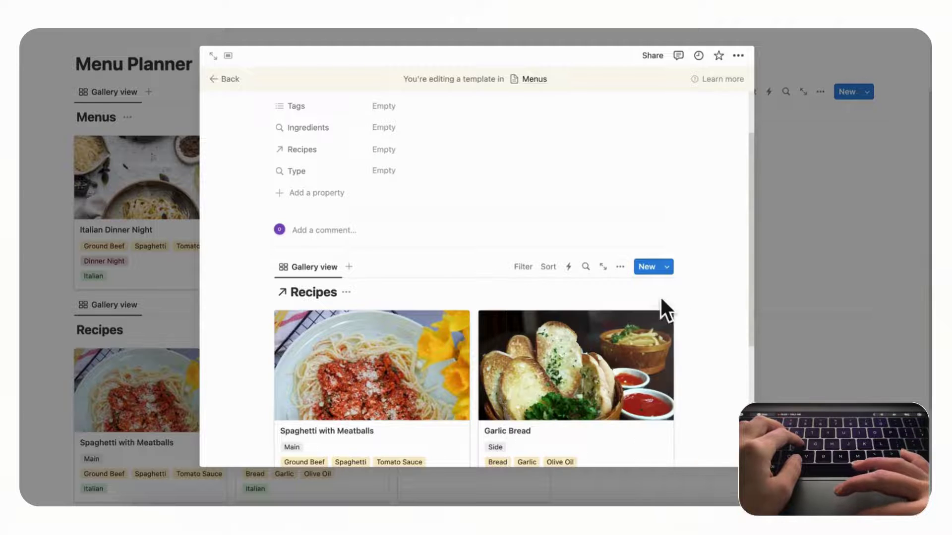
# Filter the template's linked Recipes view to recipes whose Menus relation contains Menu Template, and save the filter for everyone.
pyautogui.scroll(-5, 691, 330)
pyautogui.scroll(5, 691, 330)
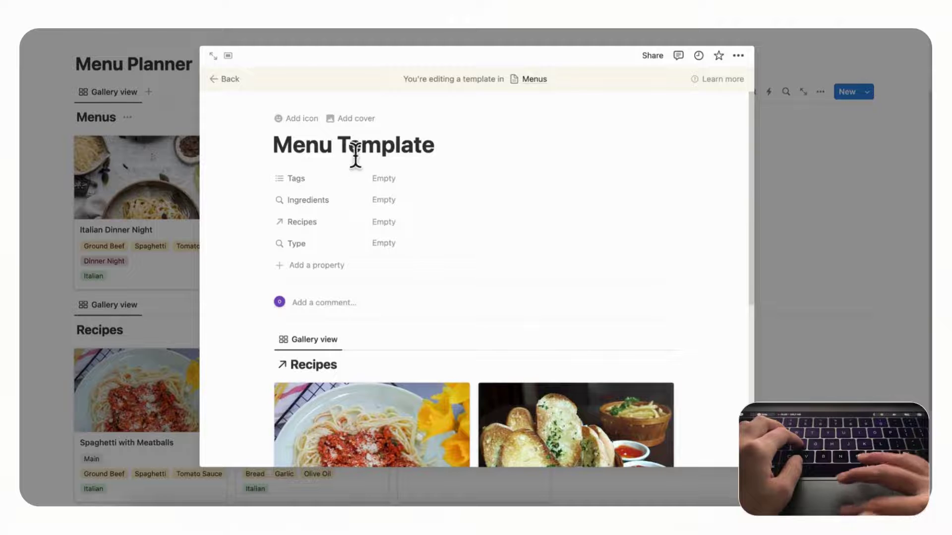
pyautogui.scroll(-8, 421, 181)
pyautogui.scroll(2, 477, 206)
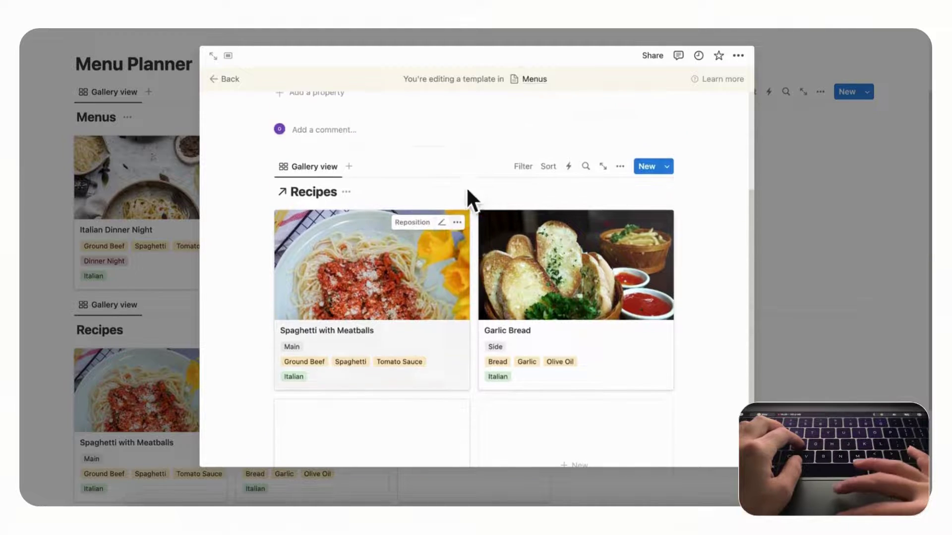
pyautogui.click(525, 168)
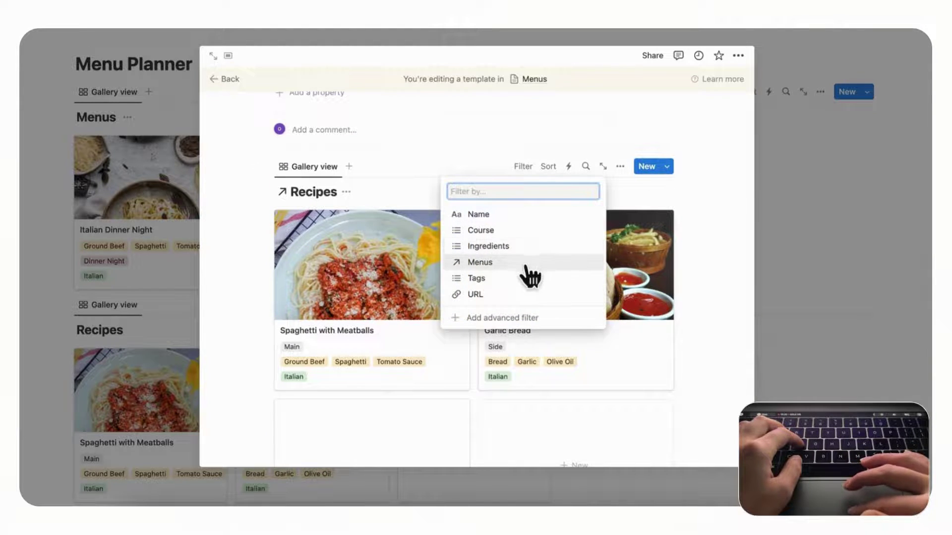
pyautogui.click(526, 267)
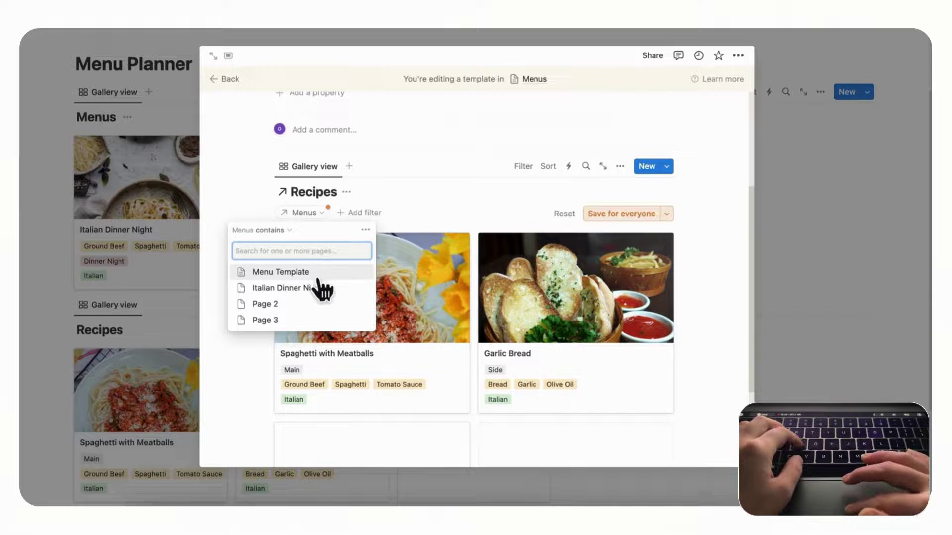
pyautogui.click(315, 276)
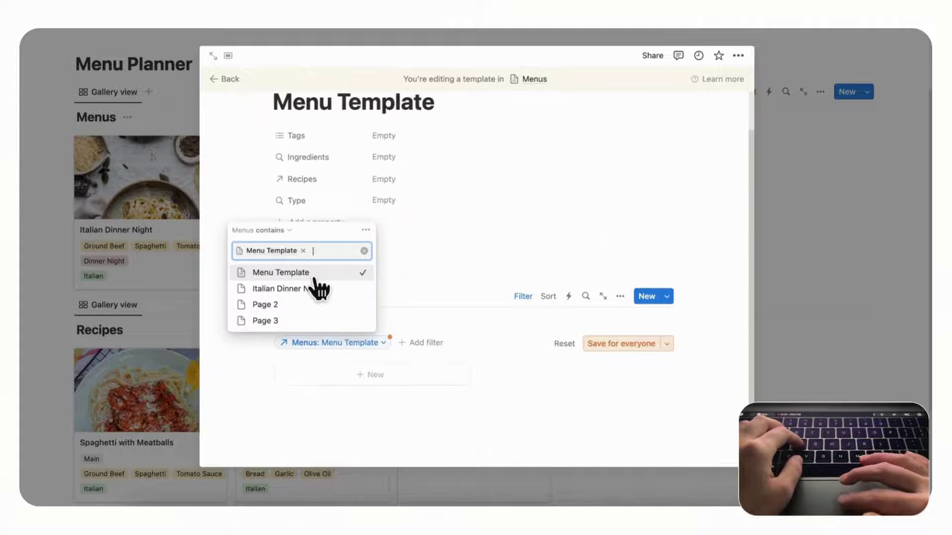
pyautogui.click(637, 346)
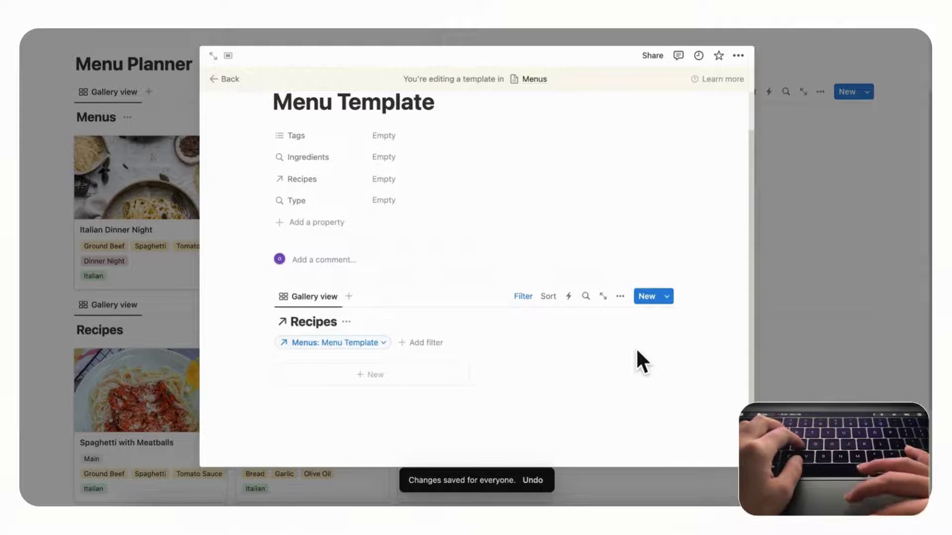
# Group the template's linked Recipes view by Course and move the Side group above Main.
pyautogui.click(620, 297)
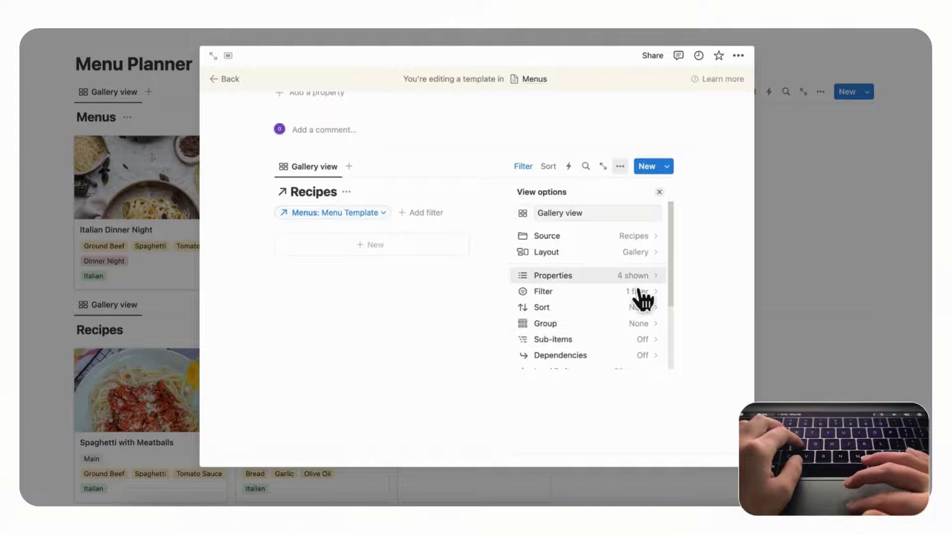
pyautogui.click(635, 326)
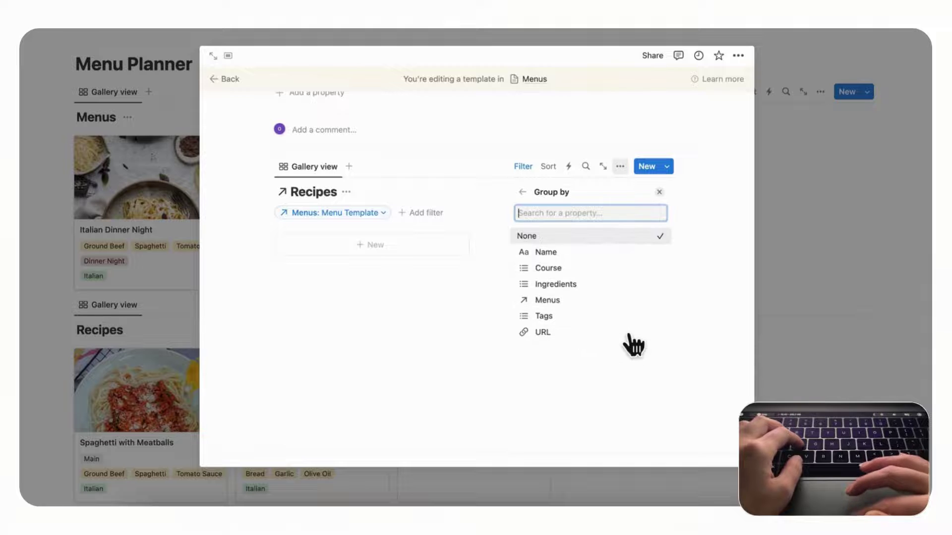
pyautogui.click(582, 268)
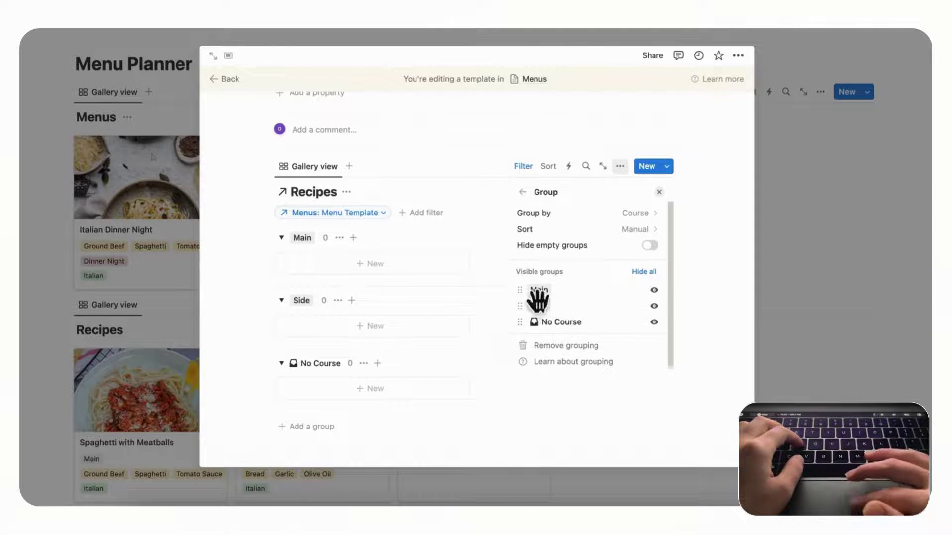
pyautogui.moveTo(534, 290); pyautogui.dragTo(555, 298)
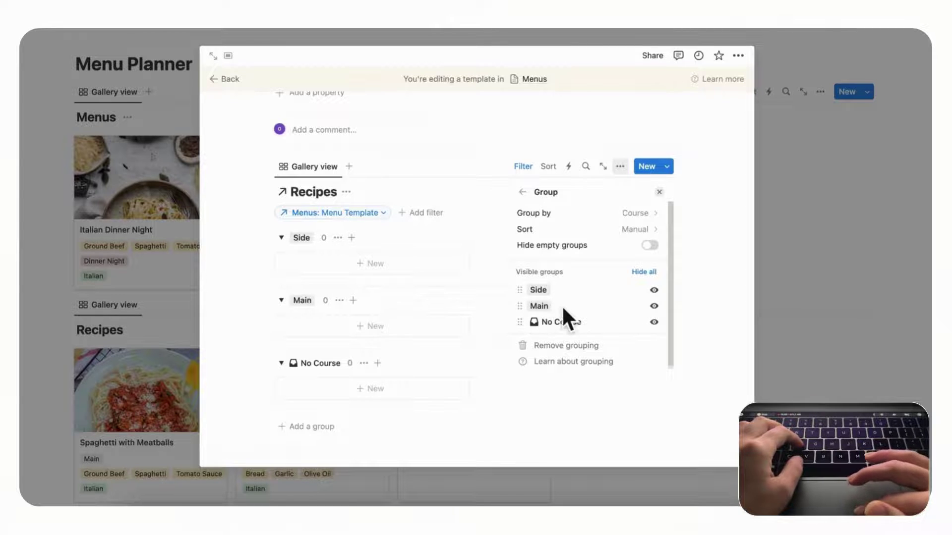
# Hide empty groups in the linked Recipes view and leave the template editor.
pyautogui.click(659, 248)
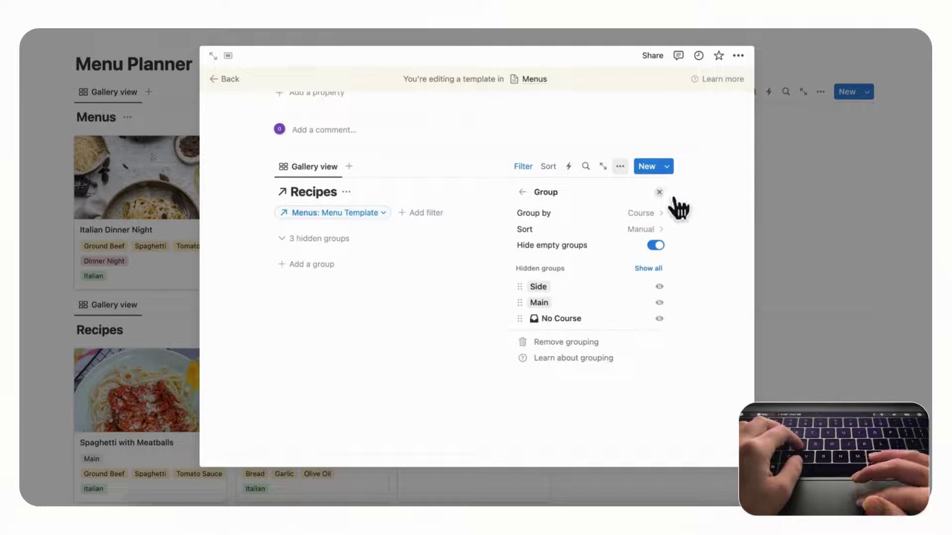
pyautogui.click(659, 192)
pyautogui.scroll(3, 674, 203)
pyautogui.click(665, 204)
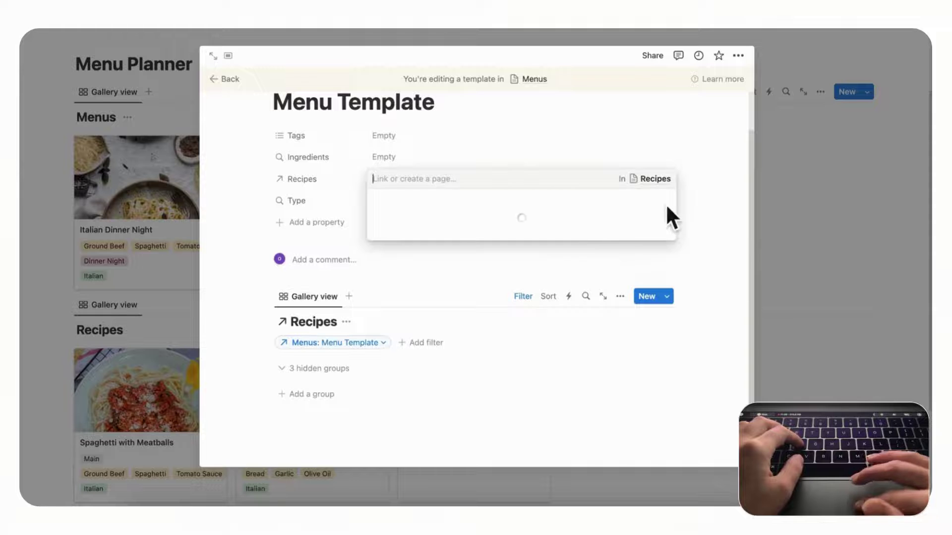
pyautogui.click(613, 130)
pyautogui.click(228, 79)
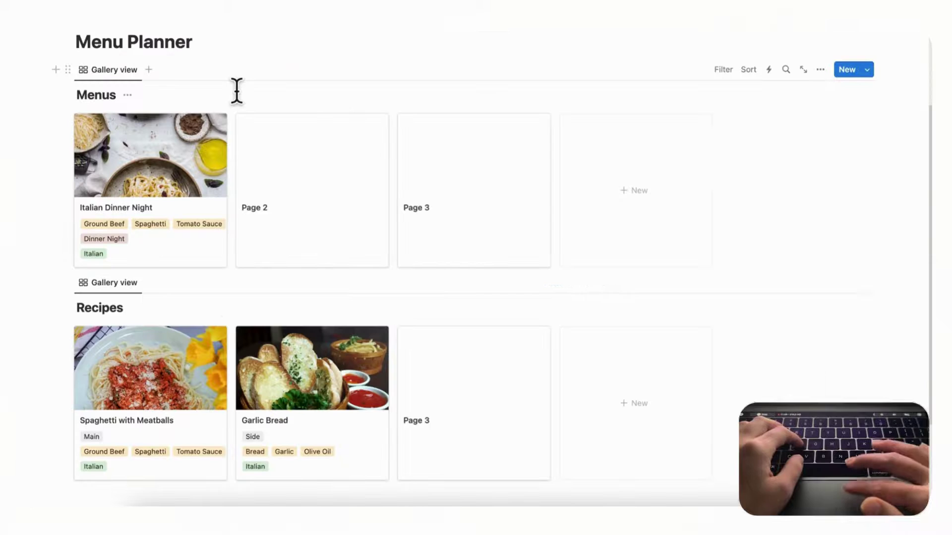
# Apply Menu Template to the Italian Dinner Night page, review its recipes grouped by course, and close the page.
pyautogui.click(199, 250)
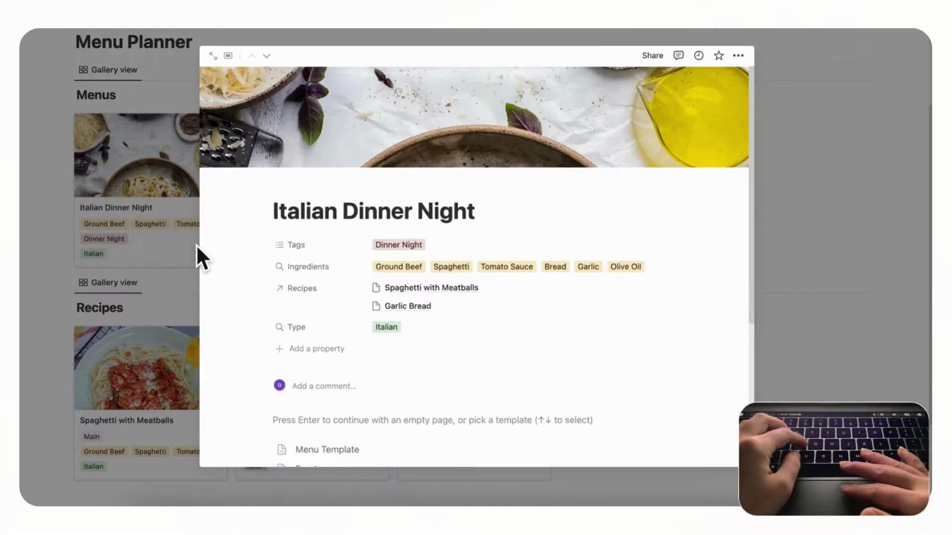
pyautogui.scroll(-5, 329, 400)
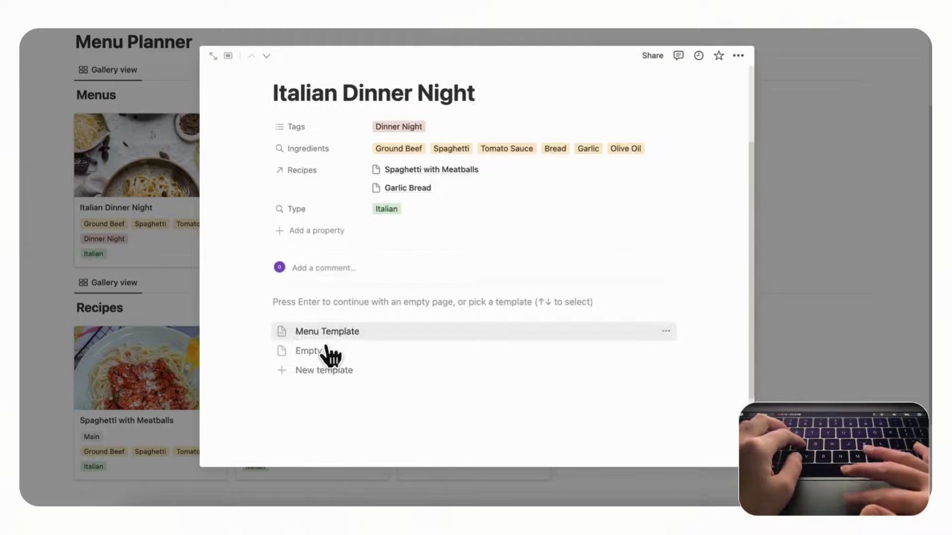
pyautogui.click(323, 349)
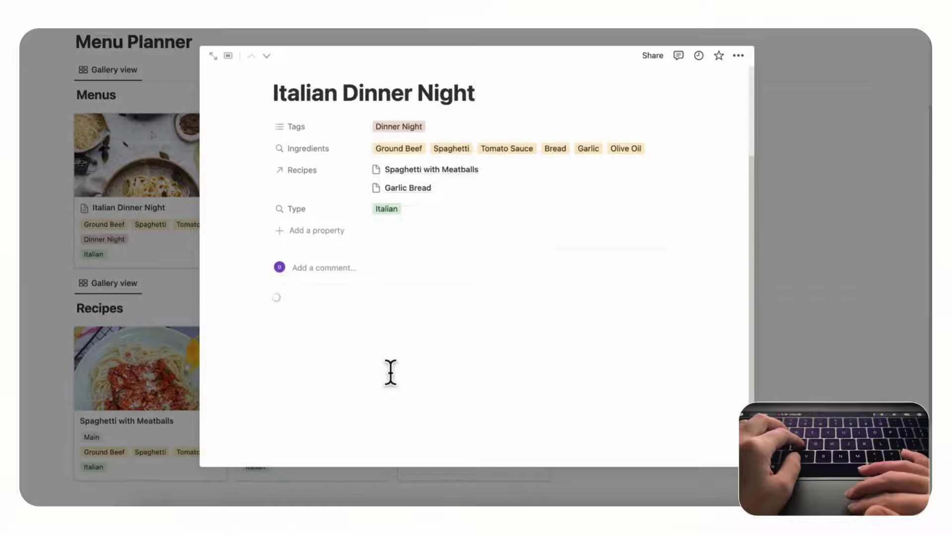
pyautogui.scroll(-5, 389, 367)
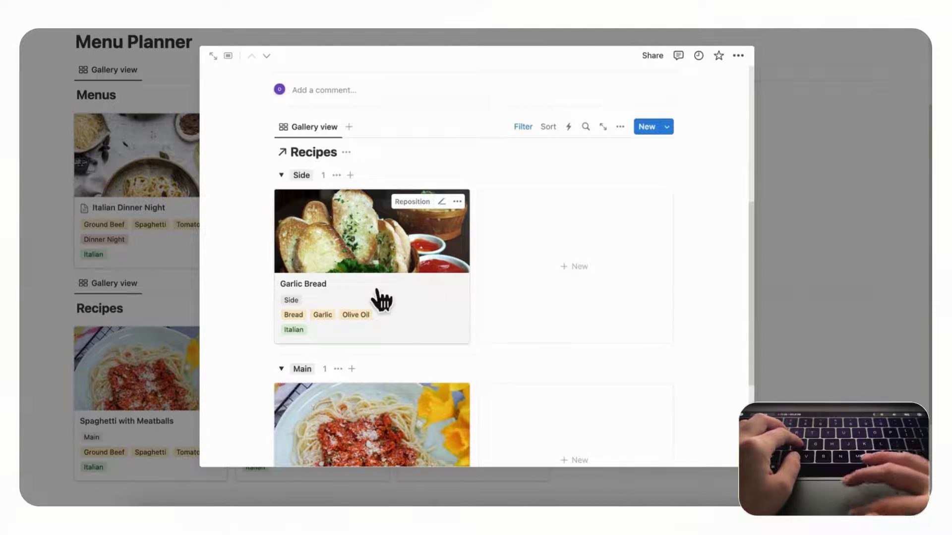
pyautogui.scroll(-3, 426, 273)
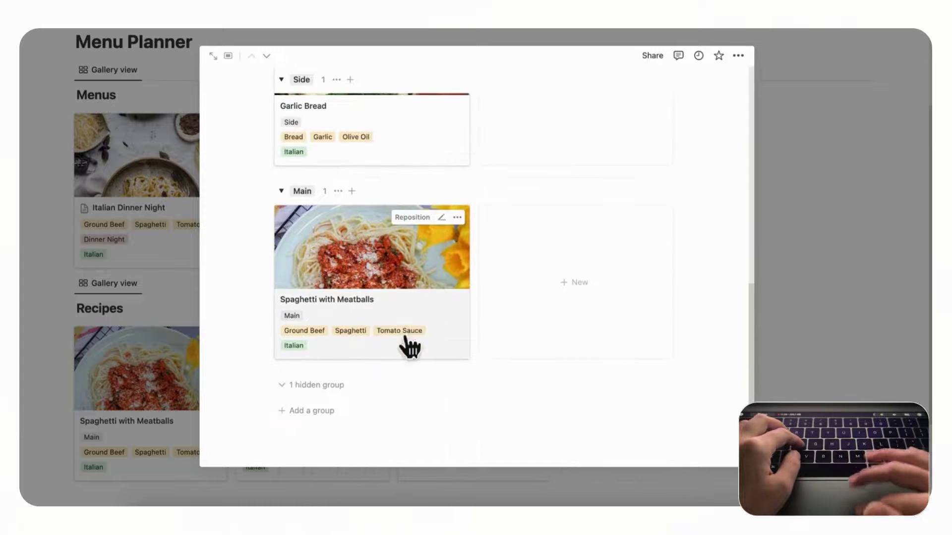
pyautogui.scroll(10, 386, 303)
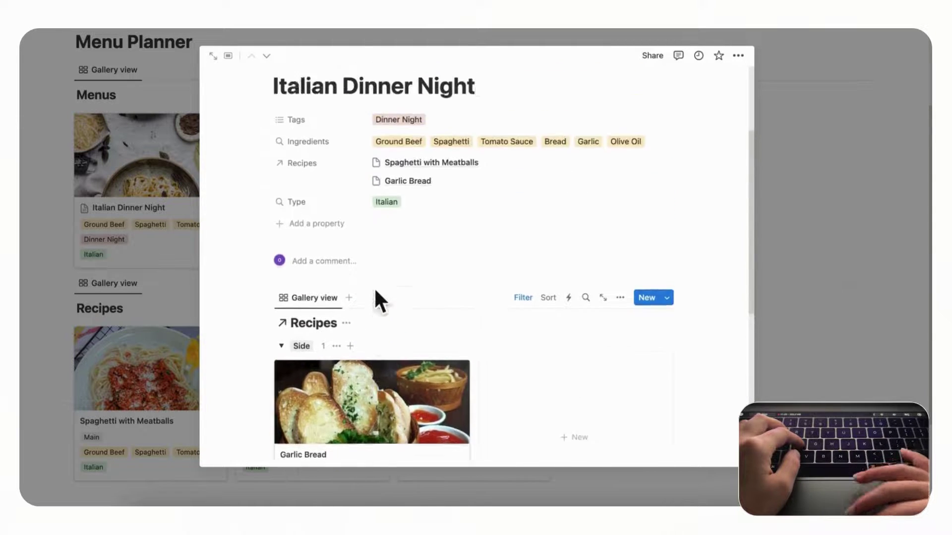
pyautogui.scroll(-5, 392, 379)
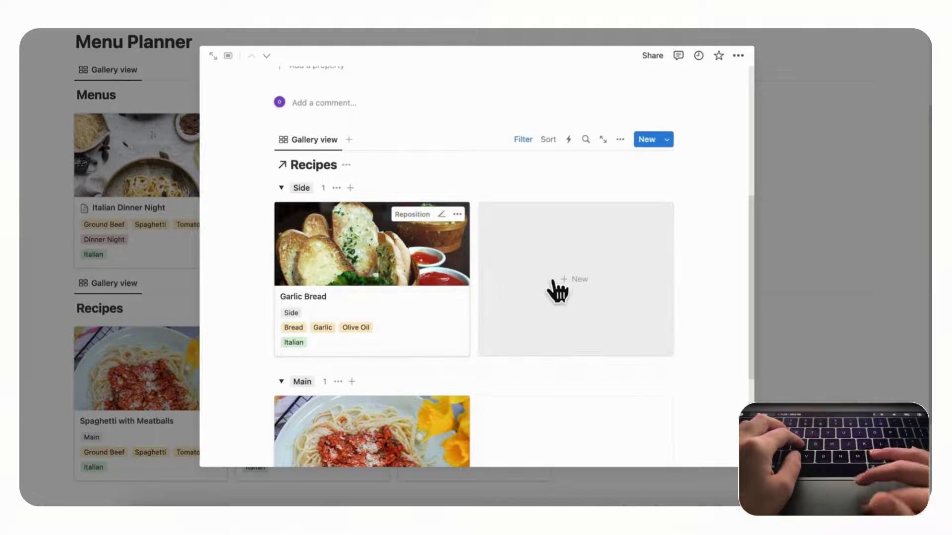
pyautogui.click(874, 216)
# Reopen the Menu Template of the Menus database for editing.
pyautogui.scroll(3, 878, 223)
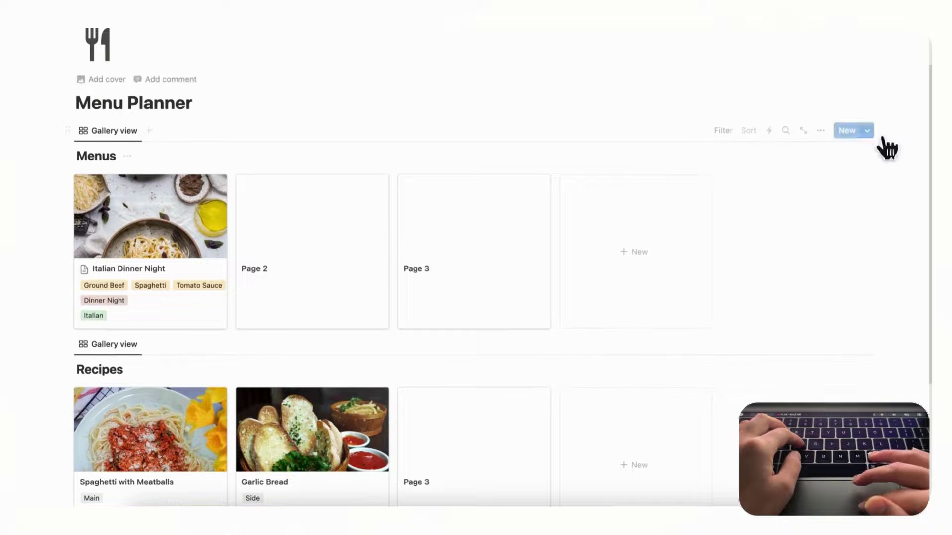
pyautogui.click(867, 131)
pyautogui.click(914, 172)
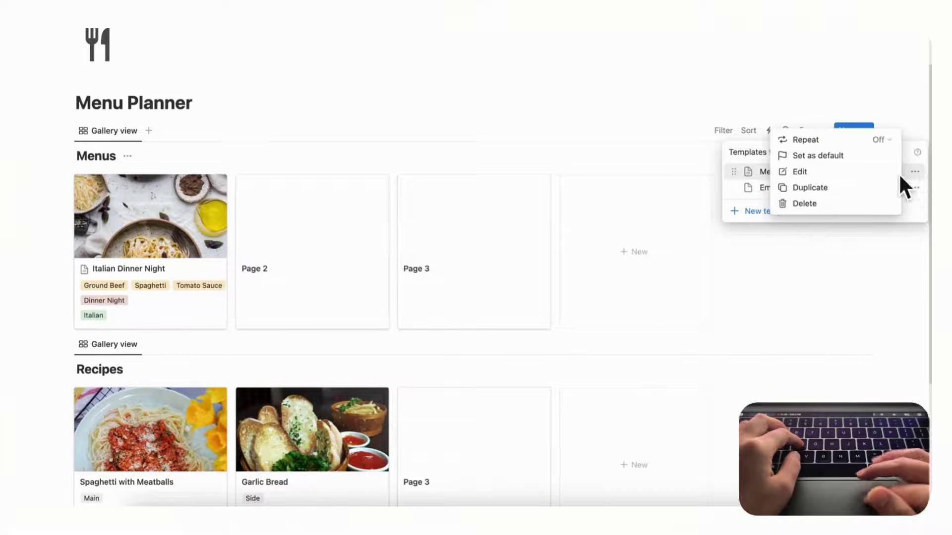
pyautogui.click(862, 171)
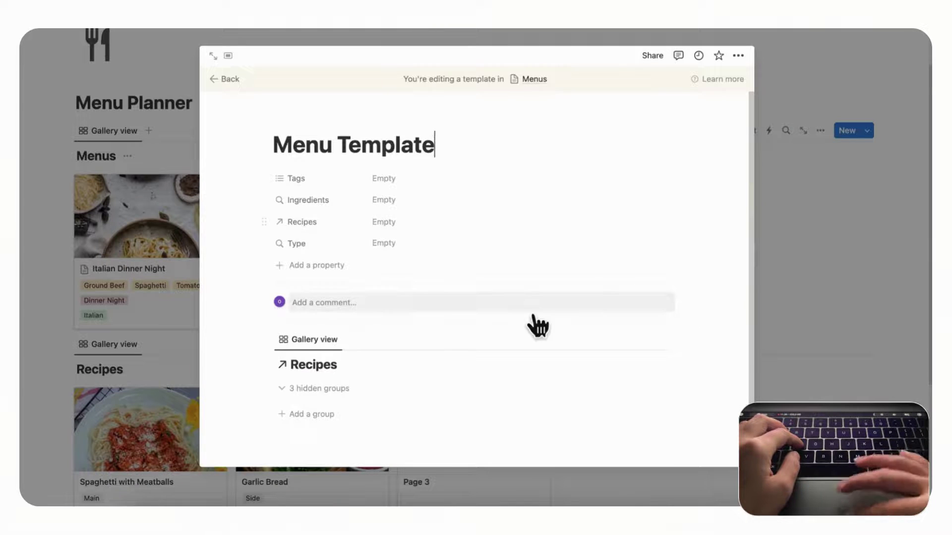
# Turn off the database title in the layout of the template's linked Recipes gallery view.
pyautogui.scroll(-1, 570, 293)
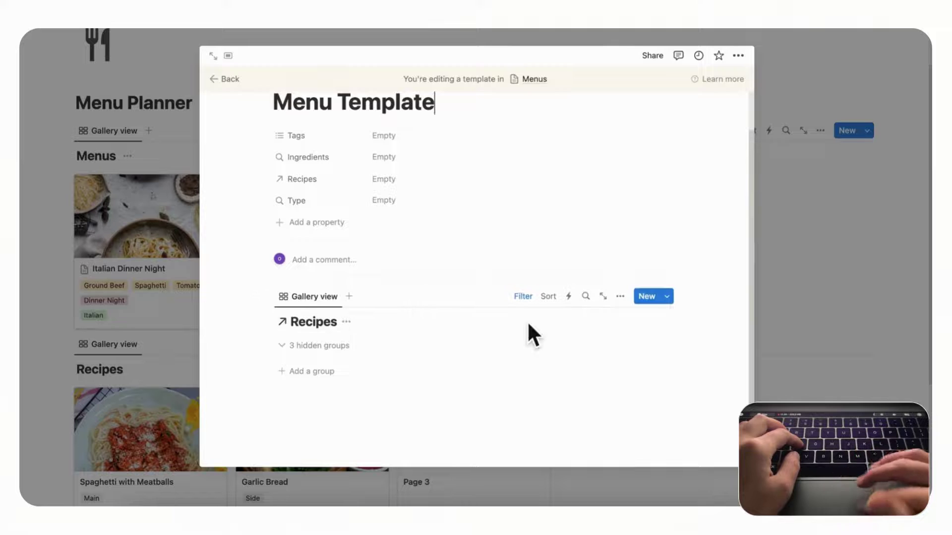
pyautogui.click(620, 296)
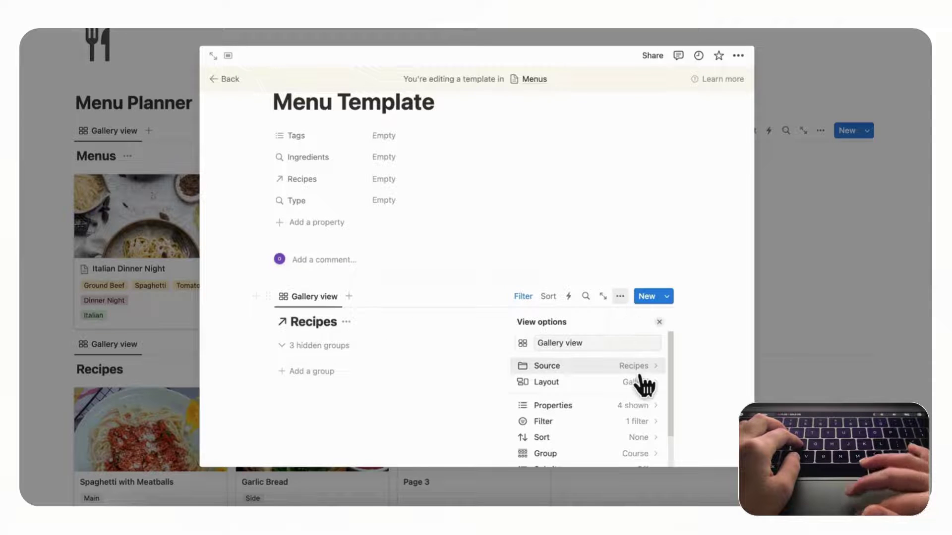
pyautogui.scroll(-3, 641, 384)
pyautogui.scroll(3, 641, 382)
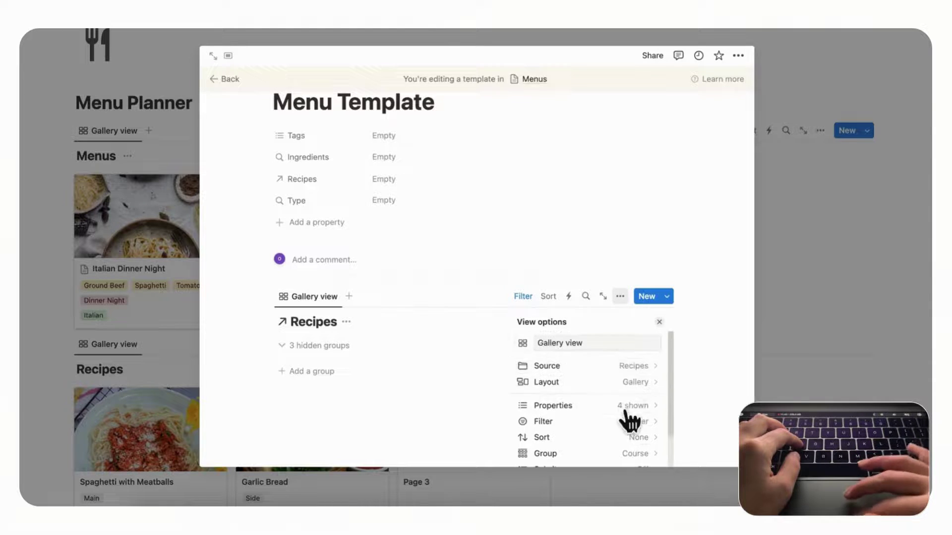
pyautogui.click(625, 382)
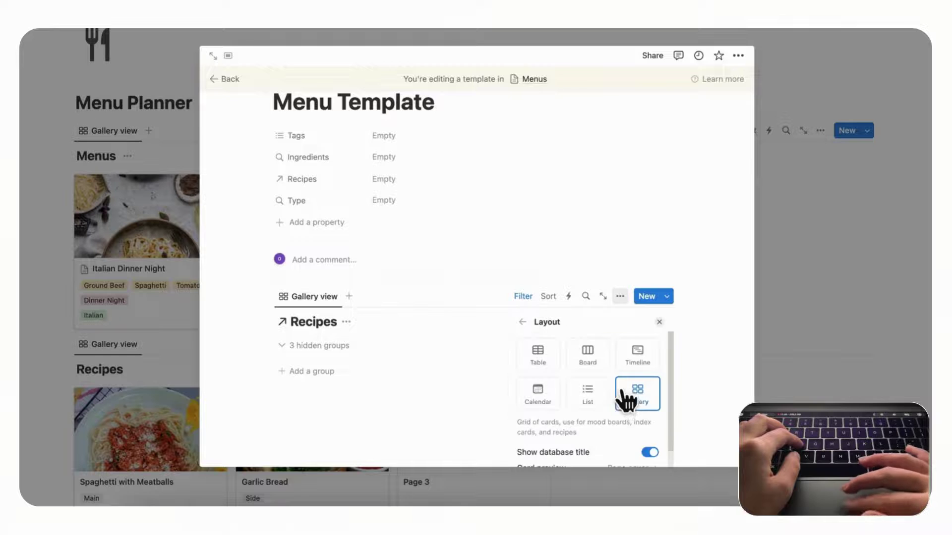
pyautogui.click(650, 452)
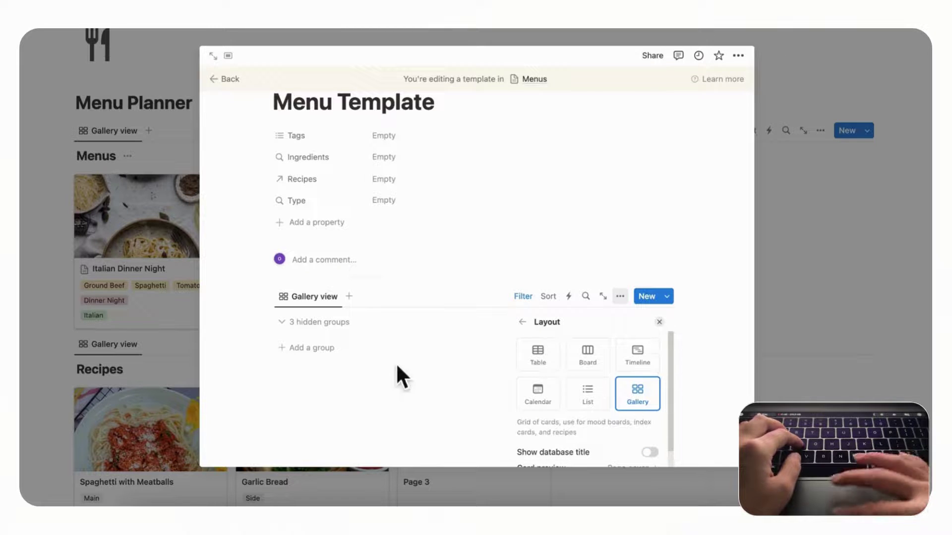
pyautogui.click(658, 322)
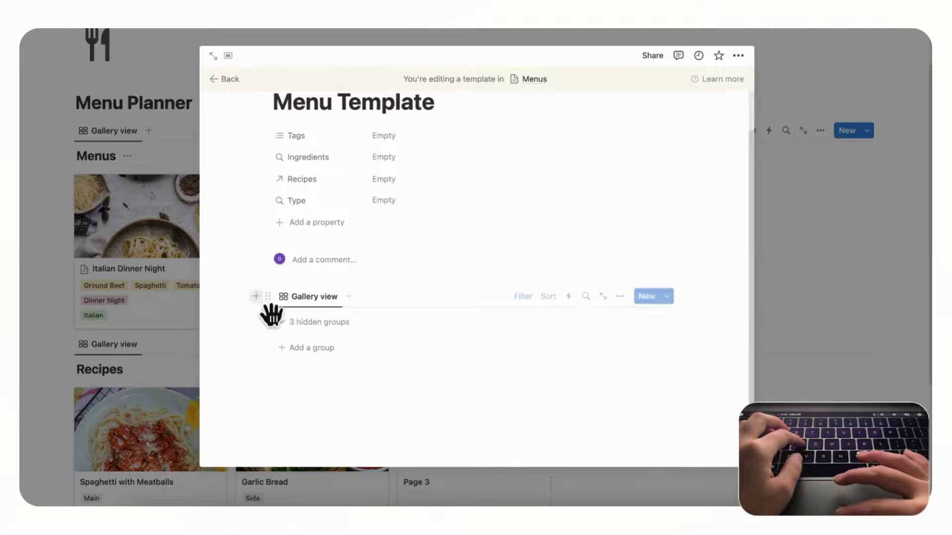
# Add the text Notes below the Recipes gallery in the template and turn it into a heading.
pyautogui.click(259, 297)
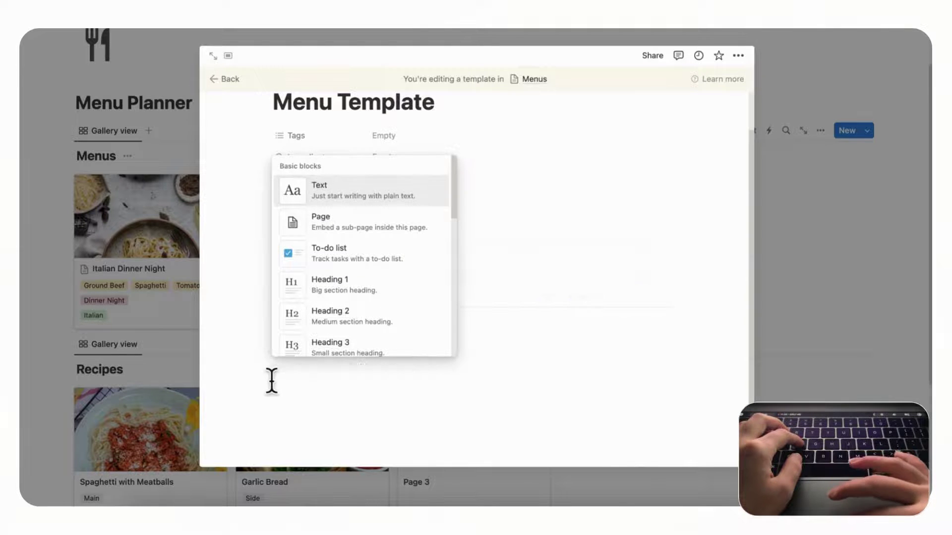
pyautogui.click(287, 373)
pyautogui.write('Notes')
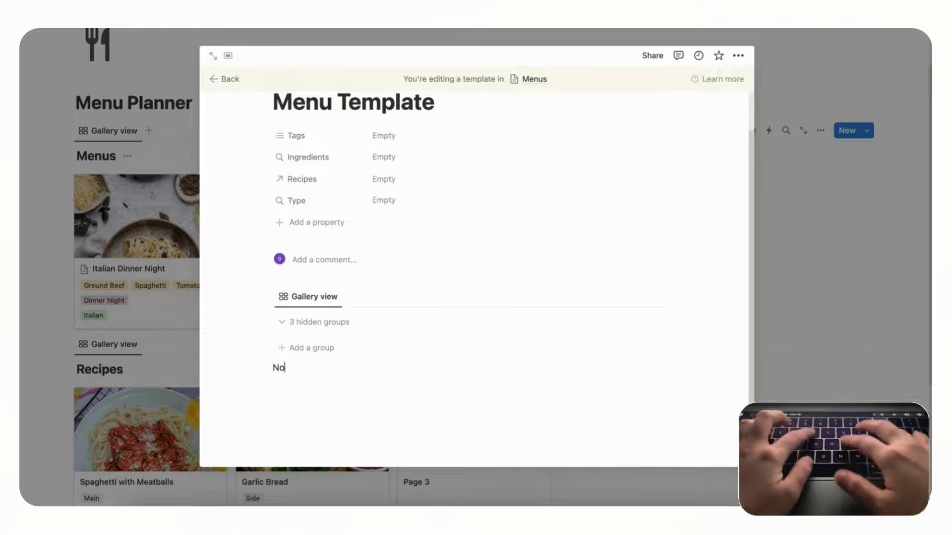
pyautogui.click(284, 385)
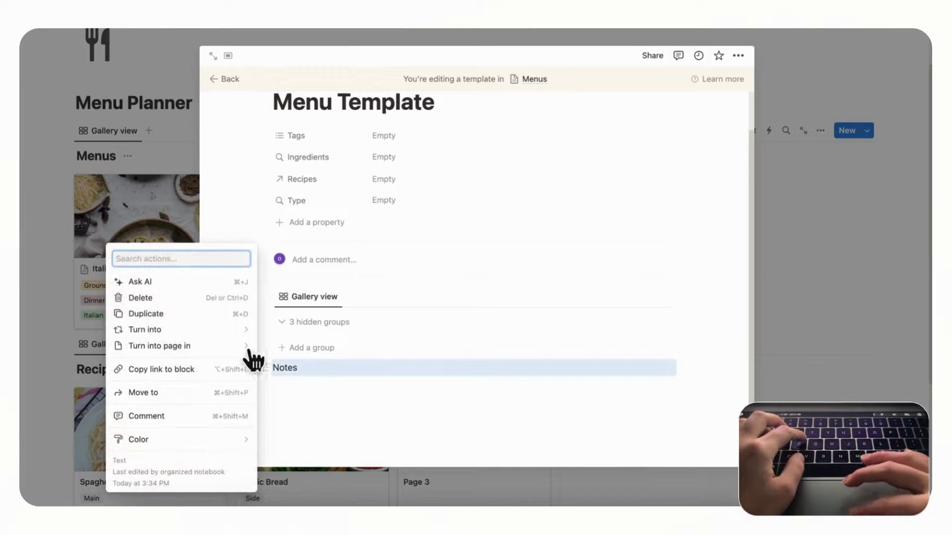
pyautogui.moveTo(243, 331)
pyautogui.click(351, 224)
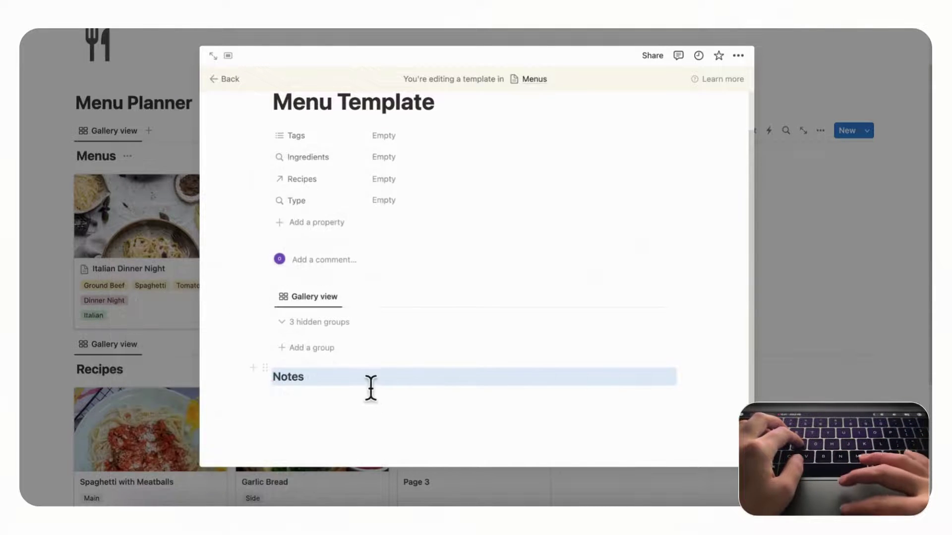
# Insert a divider under the Notes heading and add two empty bulleted list items below it.
pyautogui.press('Return')
pyautogui.write('/divider')
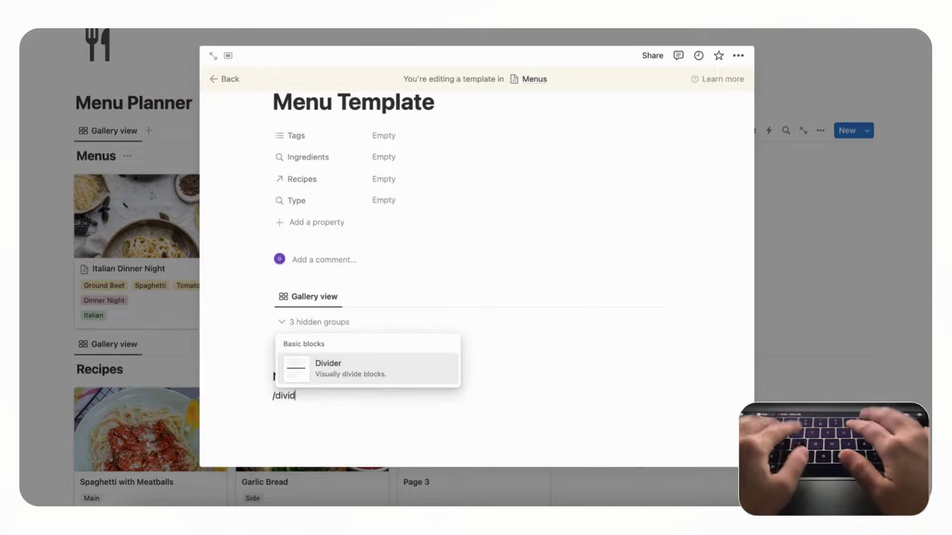
pyautogui.press('Return')
pyautogui.write('-')
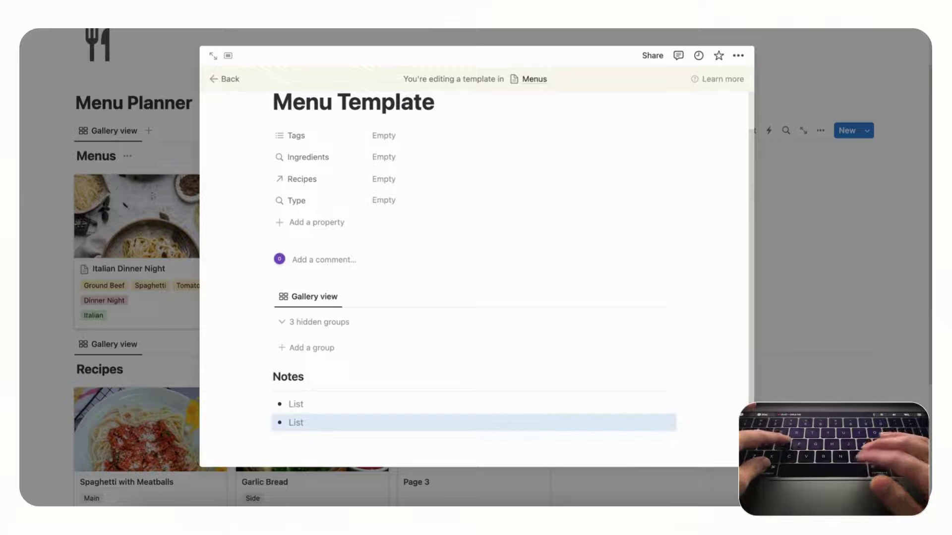
# Duplicate the two empty bulleted list items under Notes to make four, and leave the template editor.
pyautogui.press('super+d')
pyautogui.press('super+d')
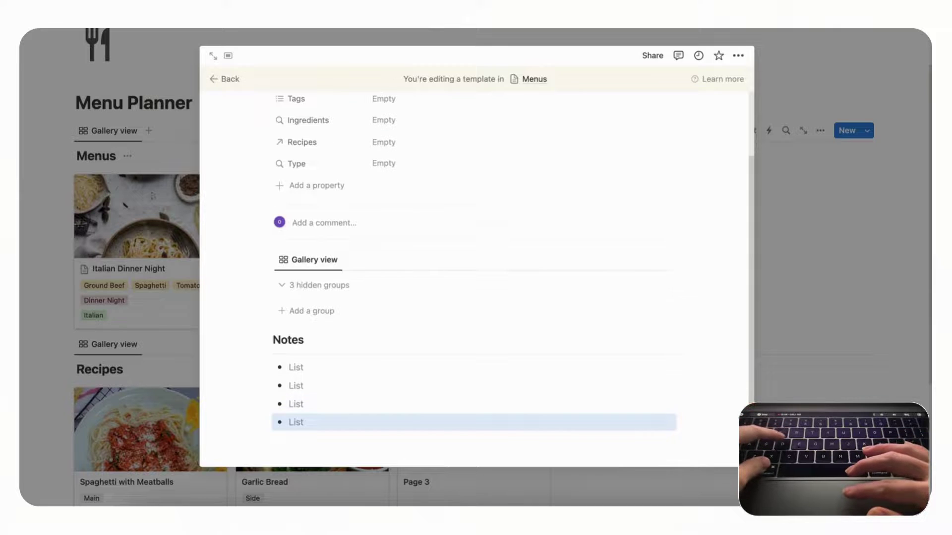
pyautogui.scroll(3, 386, 387)
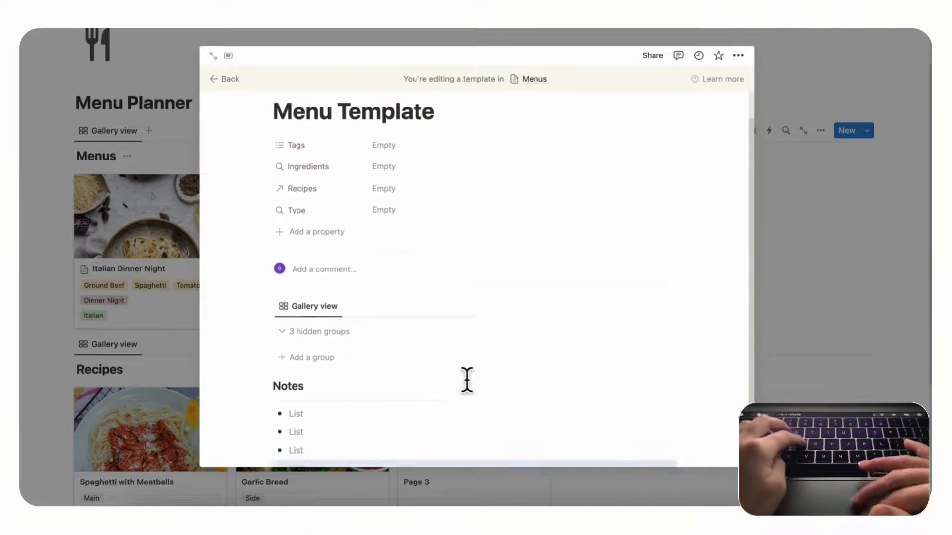
pyautogui.click(244, 85)
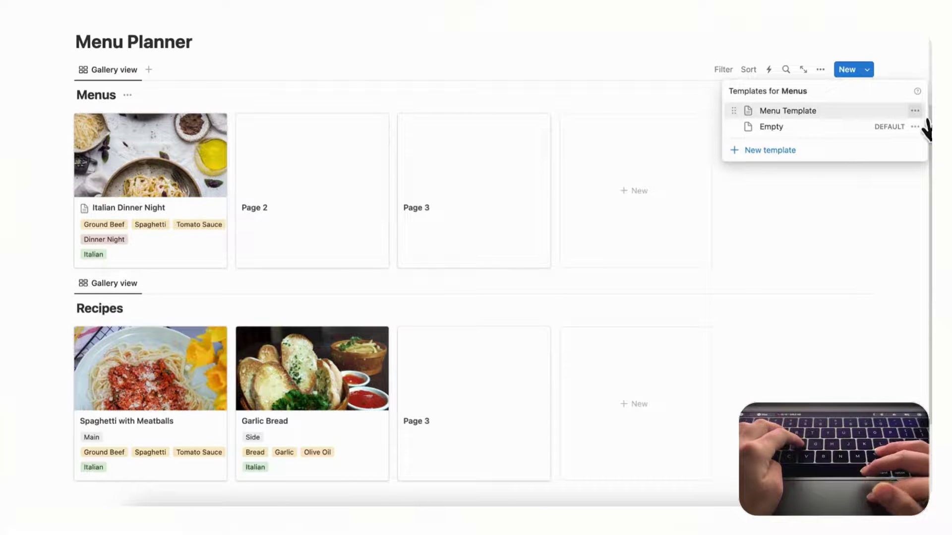
# Set Menu Template as the default template for all views in the Menus database.
pyautogui.click(915, 111)
pyautogui.click(881, 97)
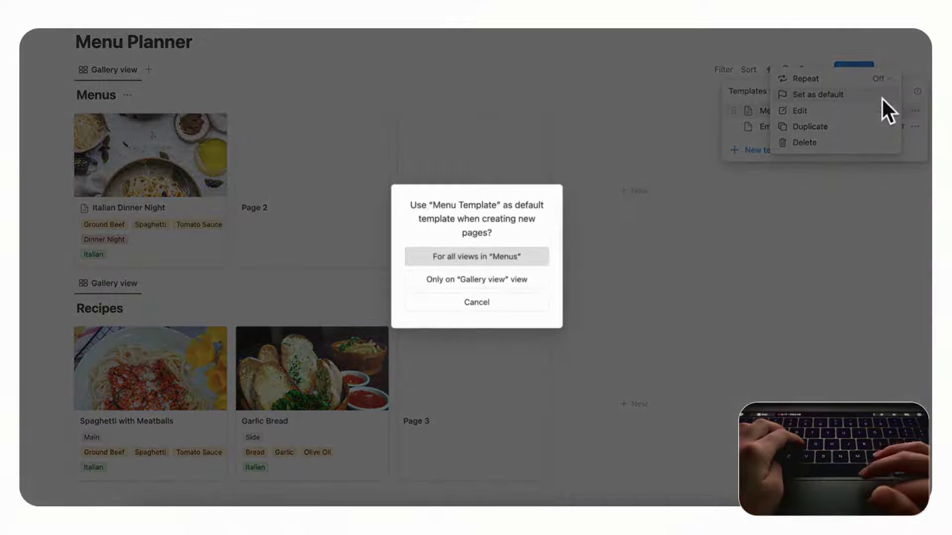
pyautogui.click(490, 263)
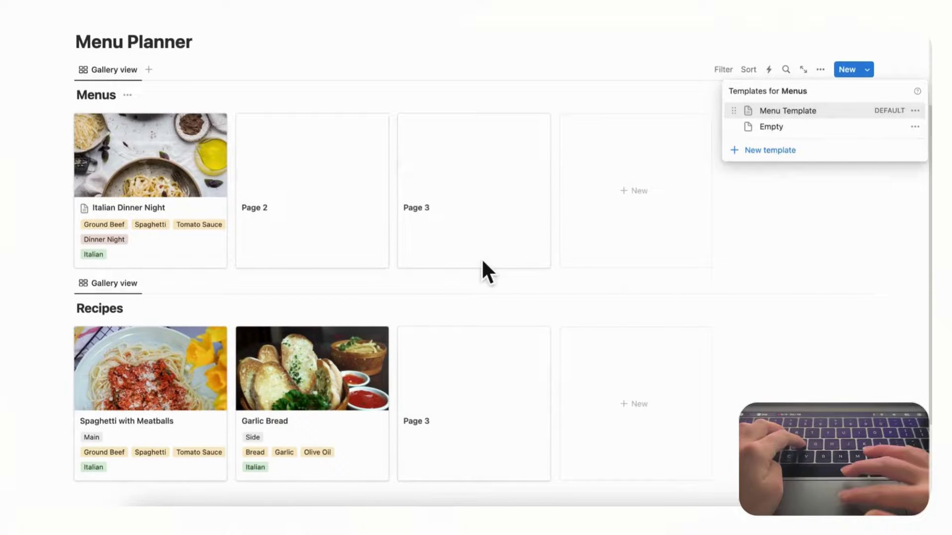
pyautogui.click(786, 227)
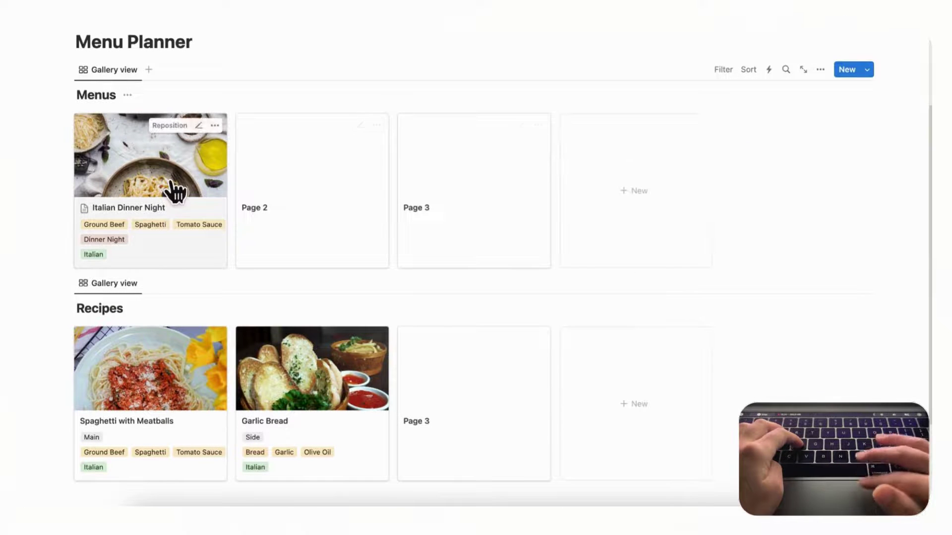
# Delete the old Recipes gallery from the Italian Dinner Night page, apply Menu Template, and review the page before closing it.
pyautogui.click(195, 258)
pyautogui.scroll(-3, 327, 298)
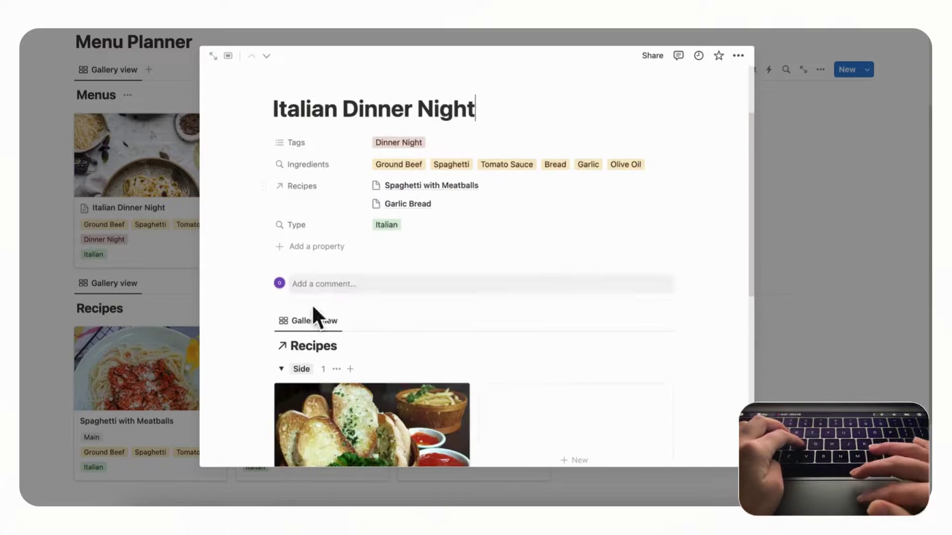
pyautogui.click(268, 320)
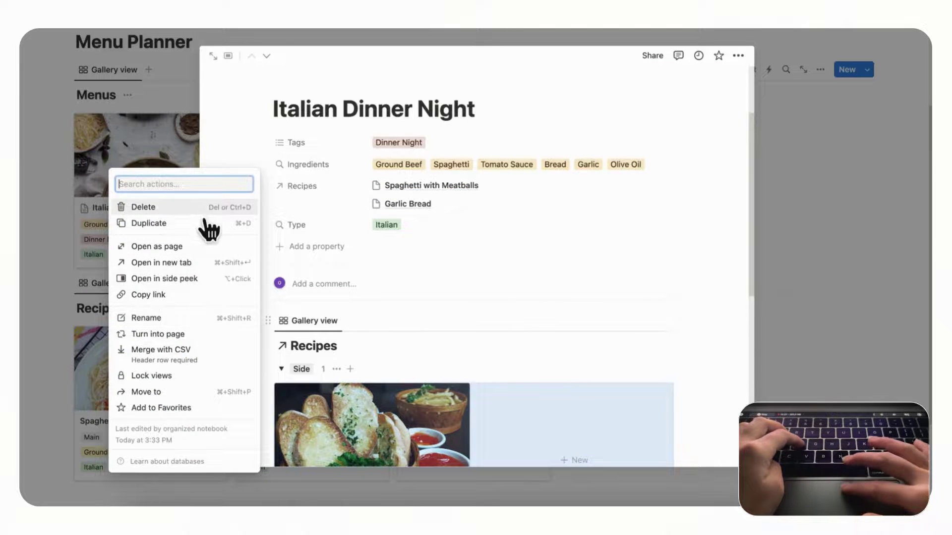
pyautogui.click(195, 210)
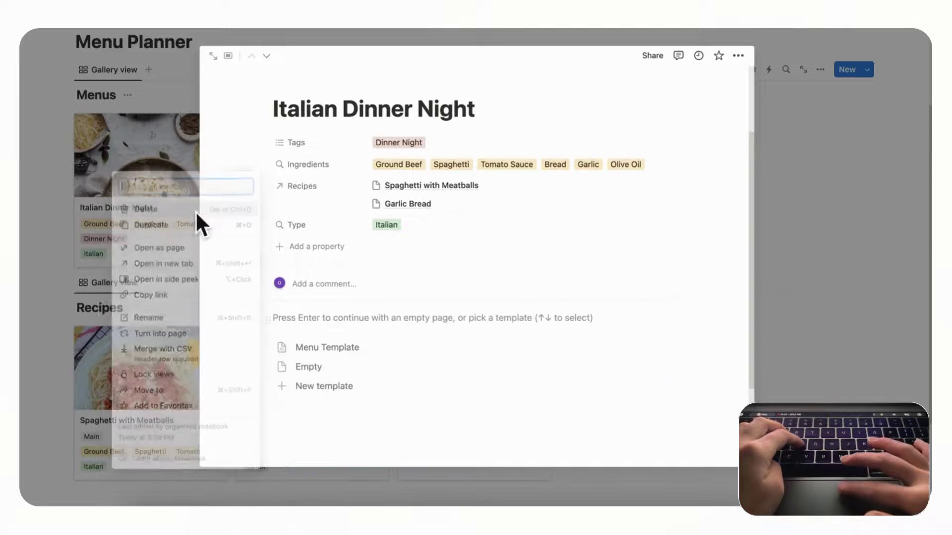
pyautogui.click(340, 354)
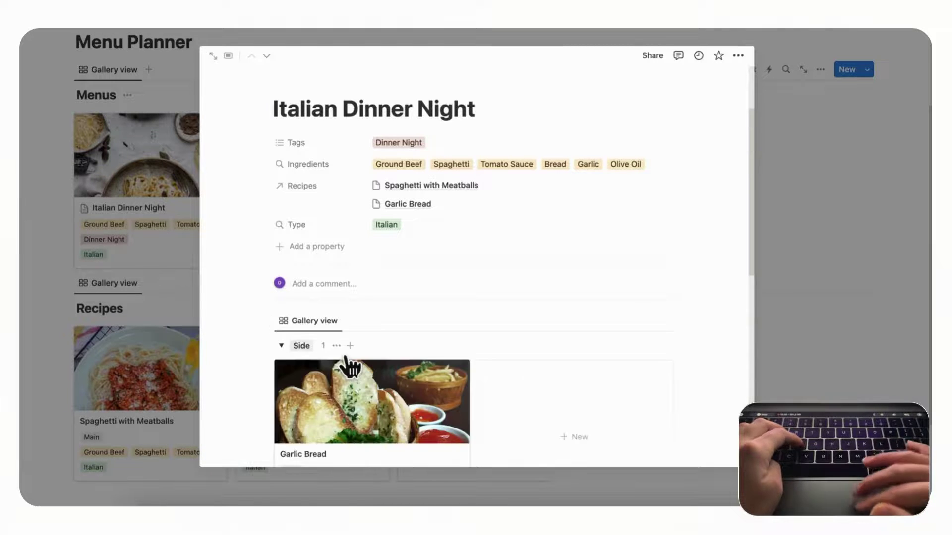
pyautogui.scroll(-5, 347, 365)
pyautogui.scroll(-2, 347, 364)
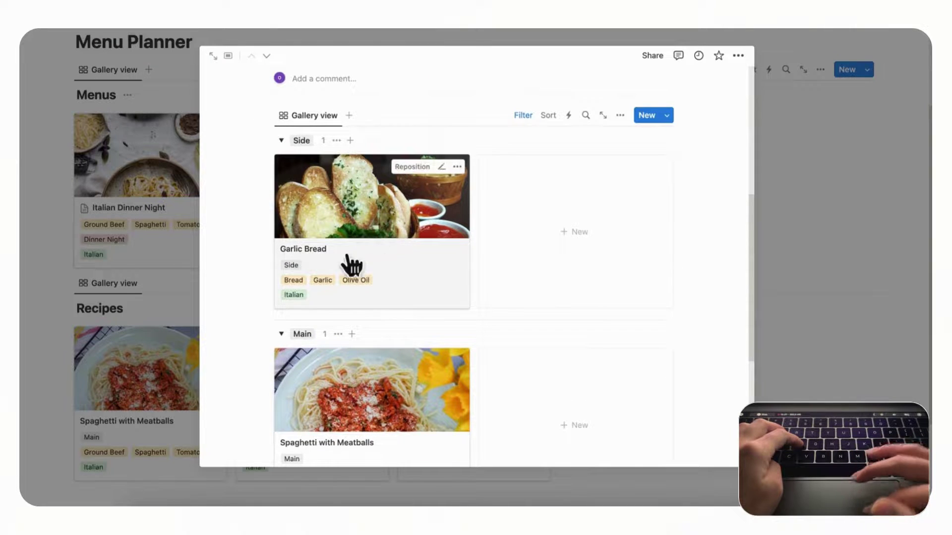
pyautogui.scroll(-3, 367, 248)
pyautogui.scroll(-5, 376, 243)
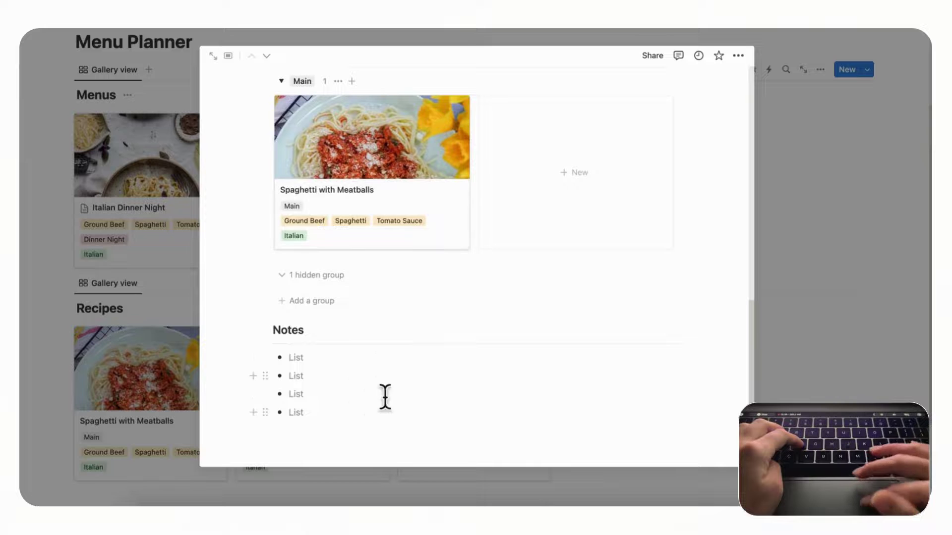
pyautogui.click(875, 318)
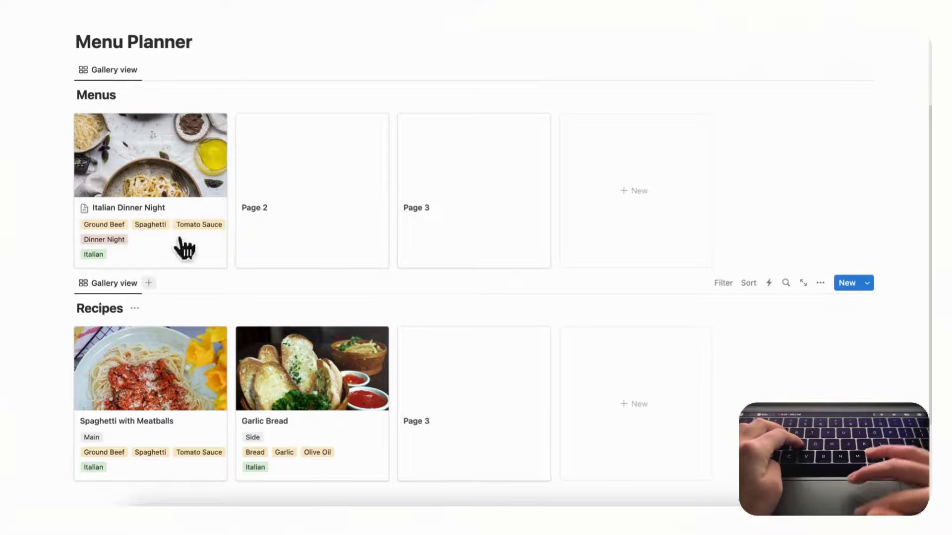
# Add a Heading 3 reading Menus between the Menu Planner title and the Menus gallery.
pyautogui.scroll(3, 232, 98)
pyautogui.click(217, 110)
pyautogui.press('Return')
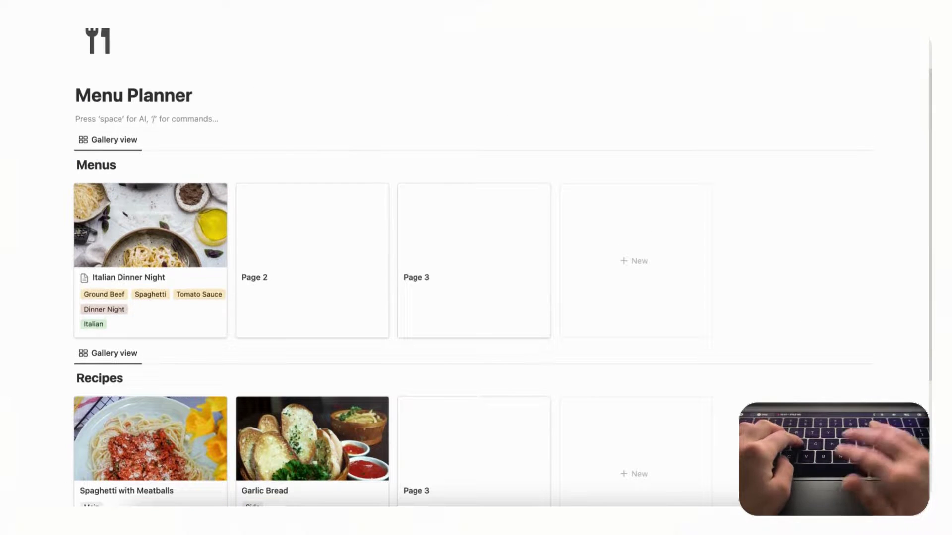
pyautogui.write('/heading 3')
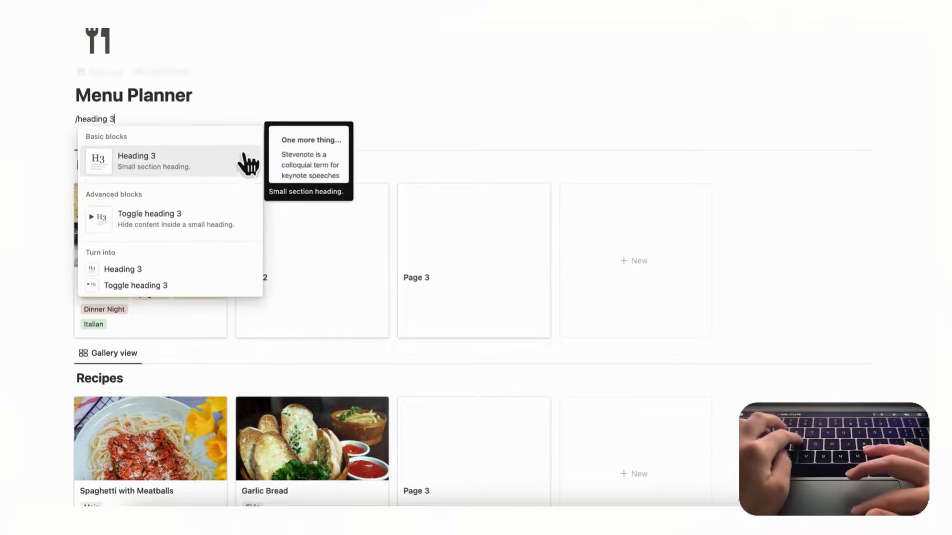
pyautogui.press('Return')
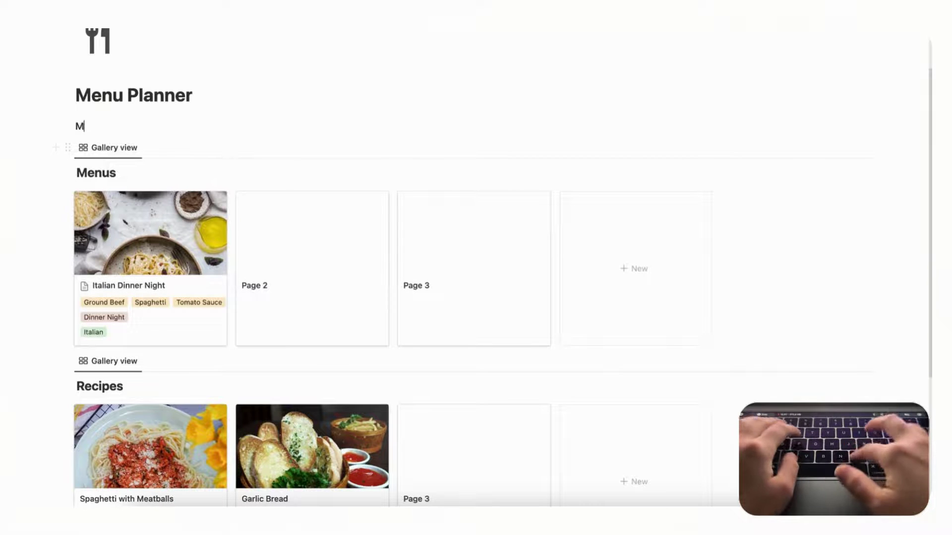
# Insert a divider directly below the Menus heading, with no empty line before the gallery.
pyautogui.press('Return')
pyautogui.write('/divider')
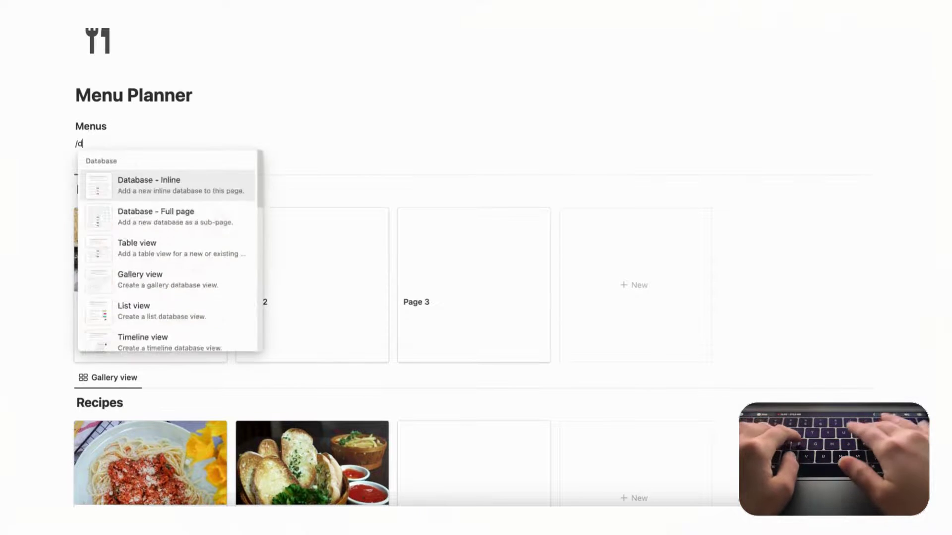
pyautogui.press('Return')
pyautogui.press('BackSpace')
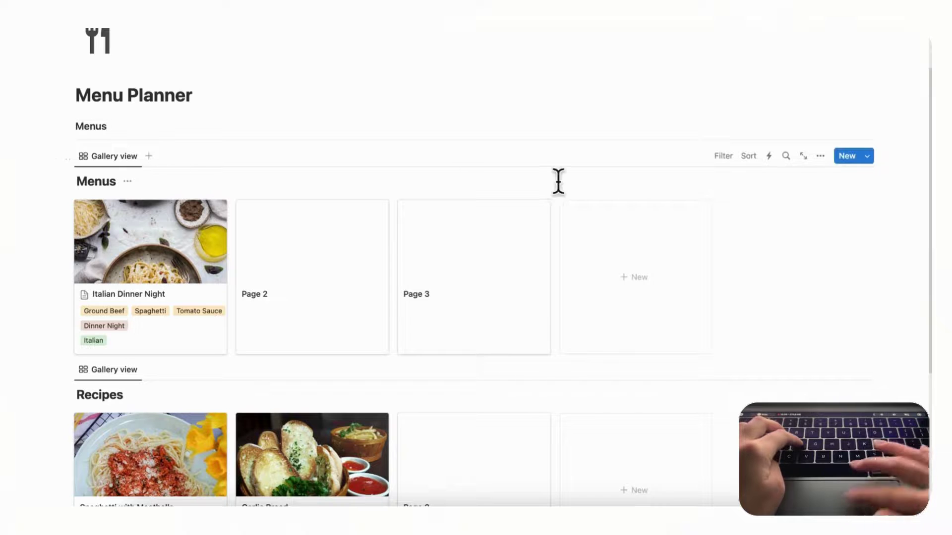
# Turn off the database title in the layout of the Menus gallery view.
pyautogui.click(829, 161)
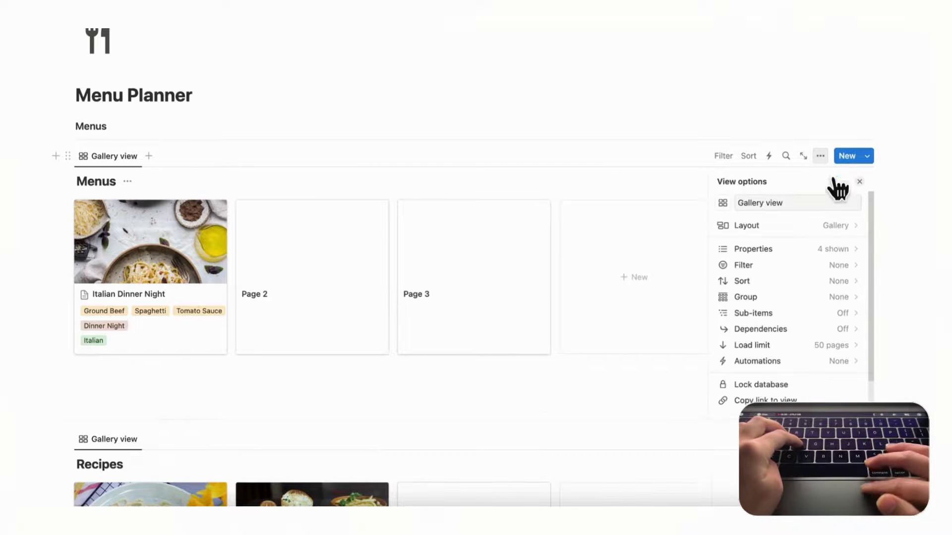
pyautogui.click(842, 227)
pyautogui.click(850, 312)
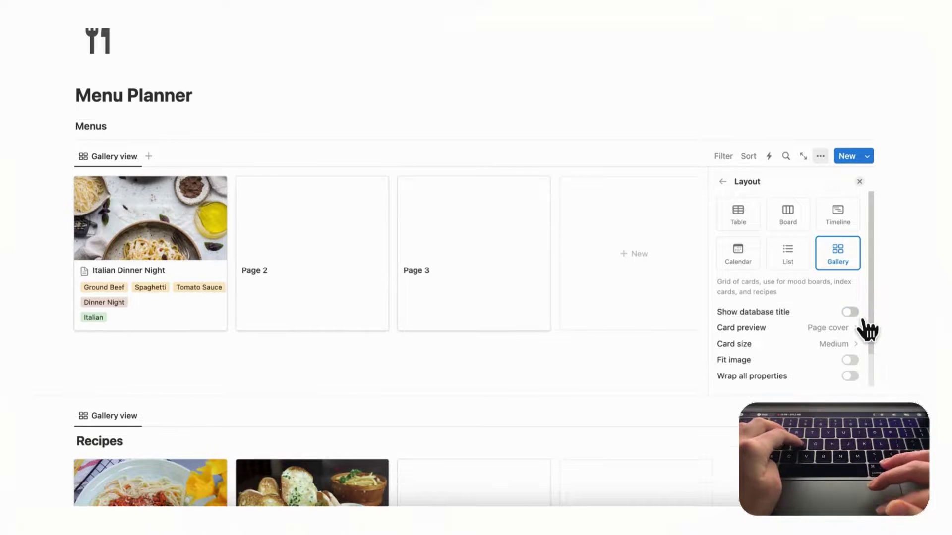
pyautogui.click(859, 181)
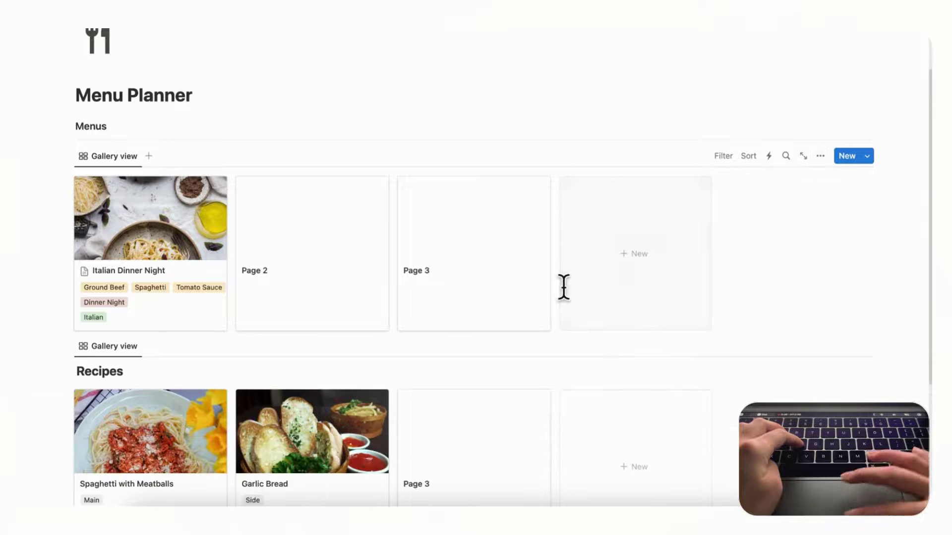
# Add a Heading 3 reading Recipes between the Menus gallery and the Recipes gallery.
pyautogui.scroll(-4, 563, 287)
pyautogui.scroll(2, 153, 225)
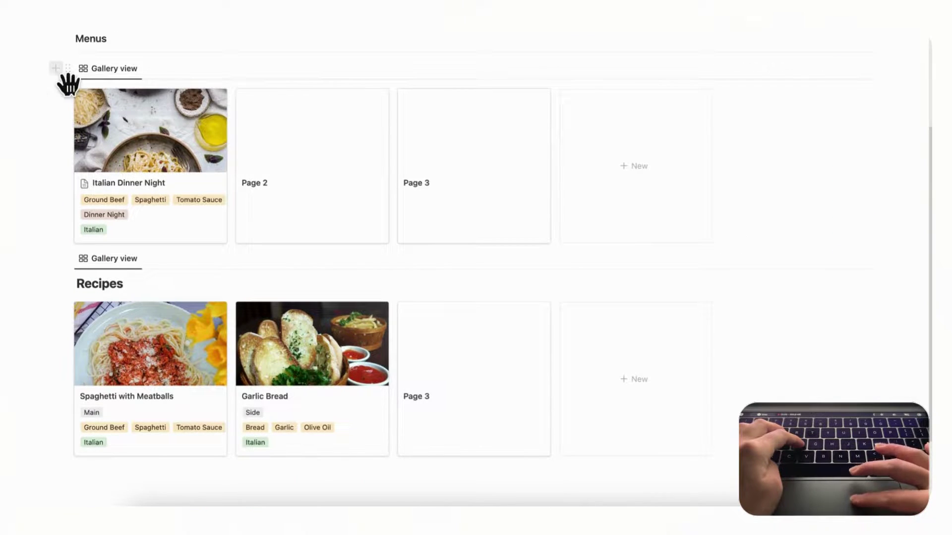
pyautogui.click(57, 69)
pyautogui.press('Escape')
pyautogui.press('Return')
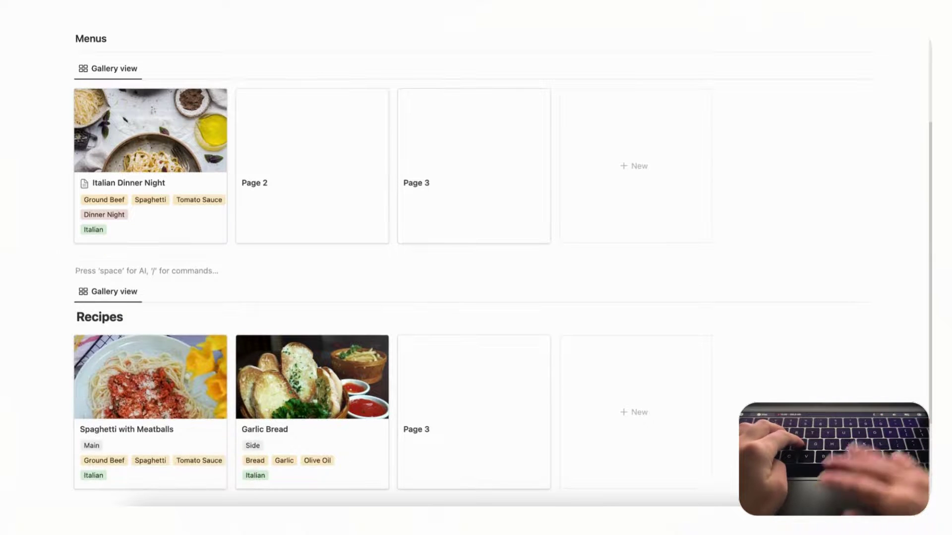
pyautogui.write('/heading')
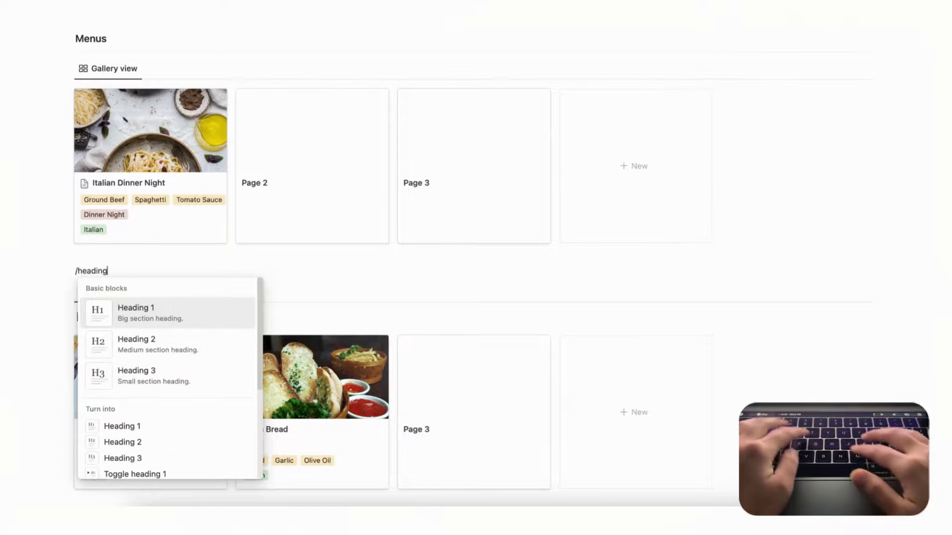
pyautogui.write('3')
pyautogui.press('Return')
pyautogui.write('Recipe')
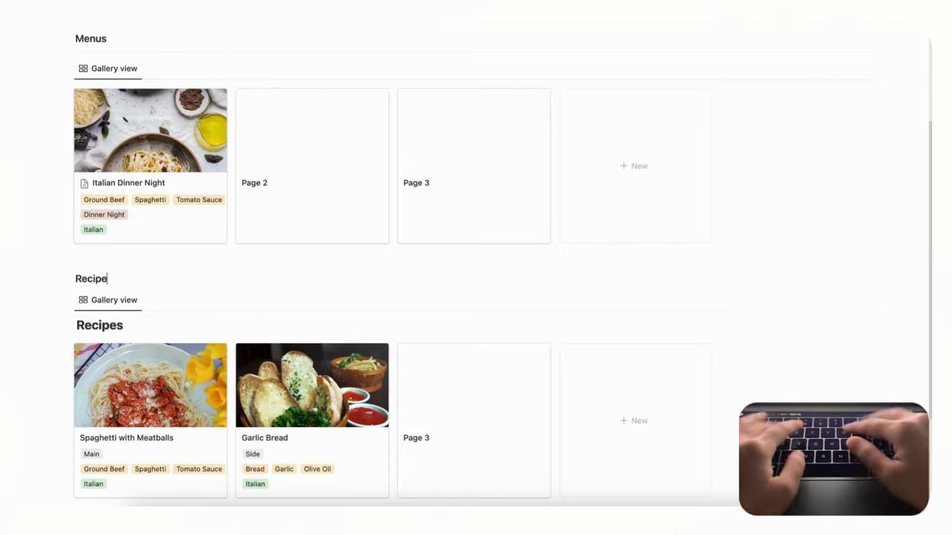
pyautogui.write('s')
# Insert a divider directly below the Recipes heading, with no empty line before the gallery.
pyautogui.press('Return')
pyautogui.write('/divi')
pyautogui.press('Return')
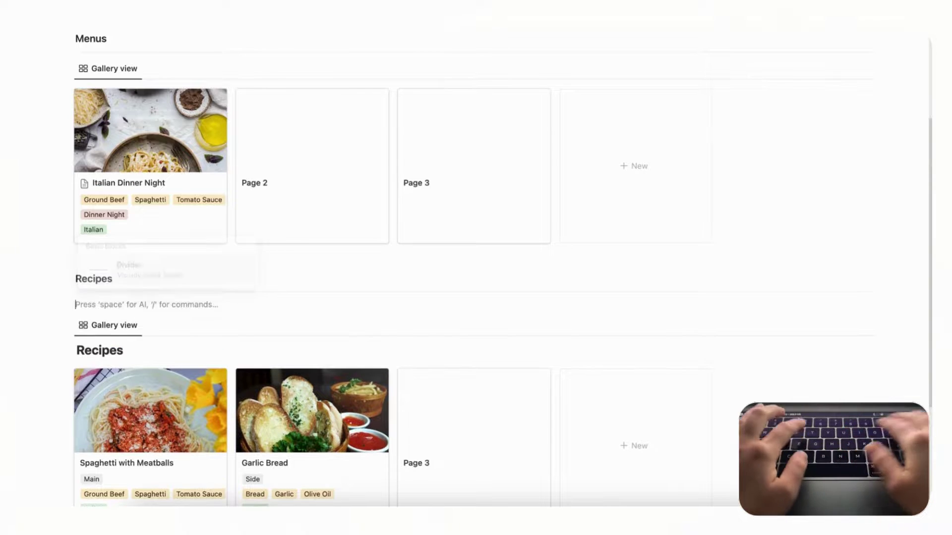
pyautogui.press('BackSpace')
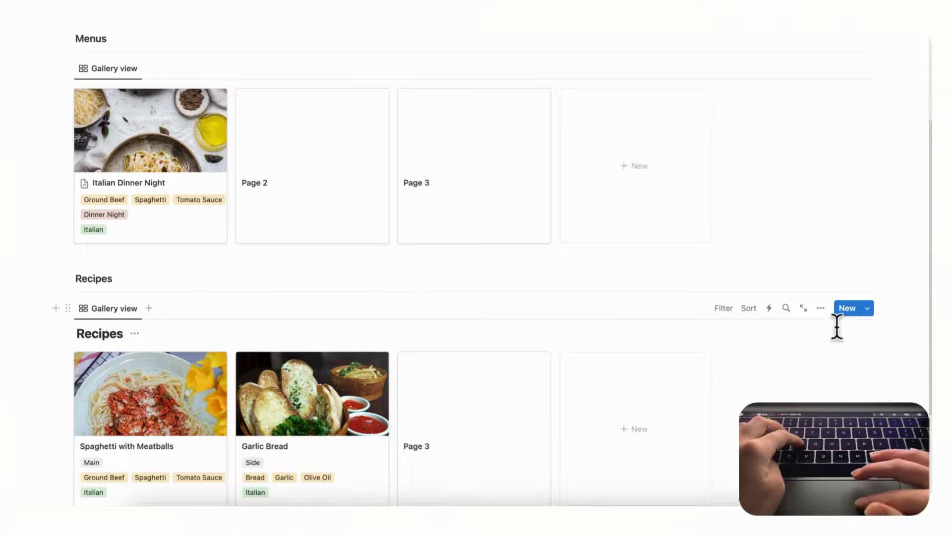
# Turn off the database title in the layout of the Recipes gallery view on the Menu Planner page.
pyautogui.click(820, 309)
pyautogui.click(837, 227)
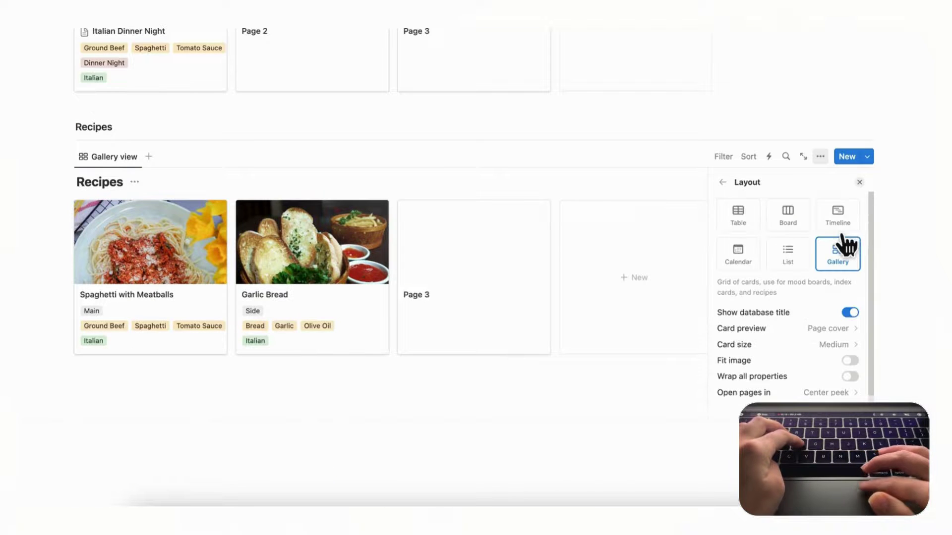
pyautogui.click(851, 314)
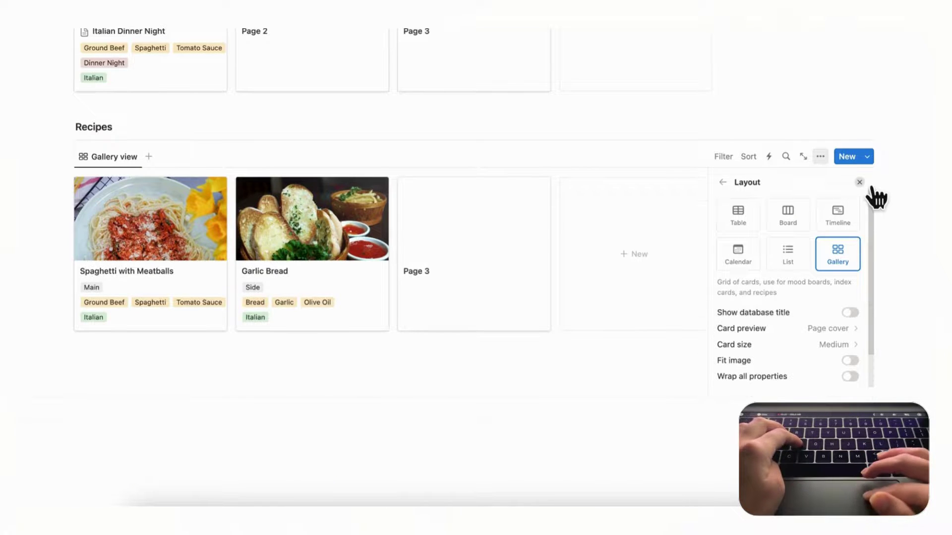
pyautogui.click(748, 287)
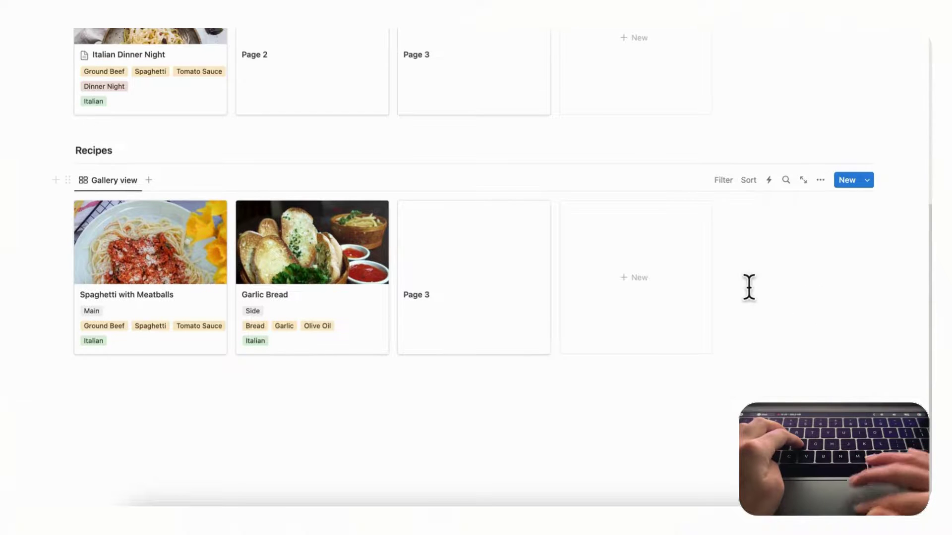
pyautogui.scroll(5, 748, 287)
pyautogui.scroll(3, 748, 287)
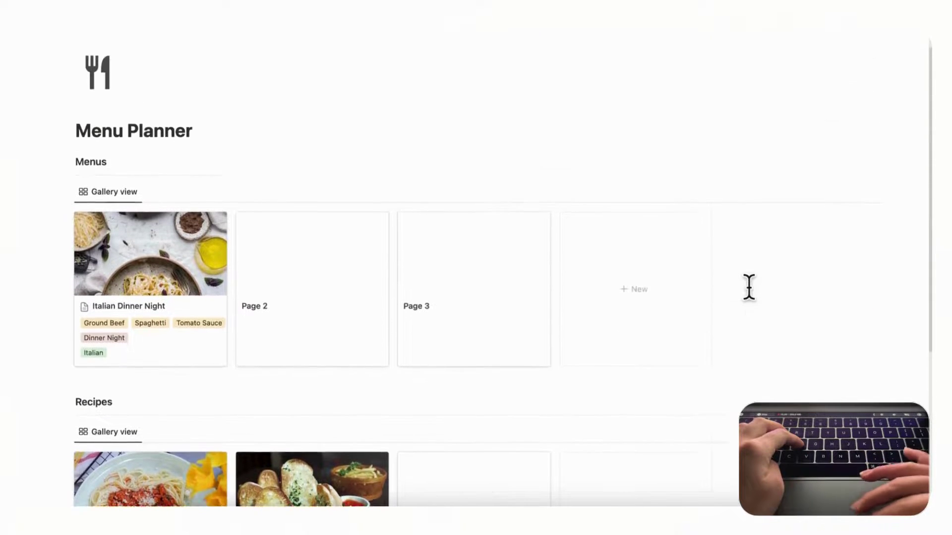
pyautogui.scroll(-5, 749, 287)
pyautogui.scroll(-1, 748, 287)
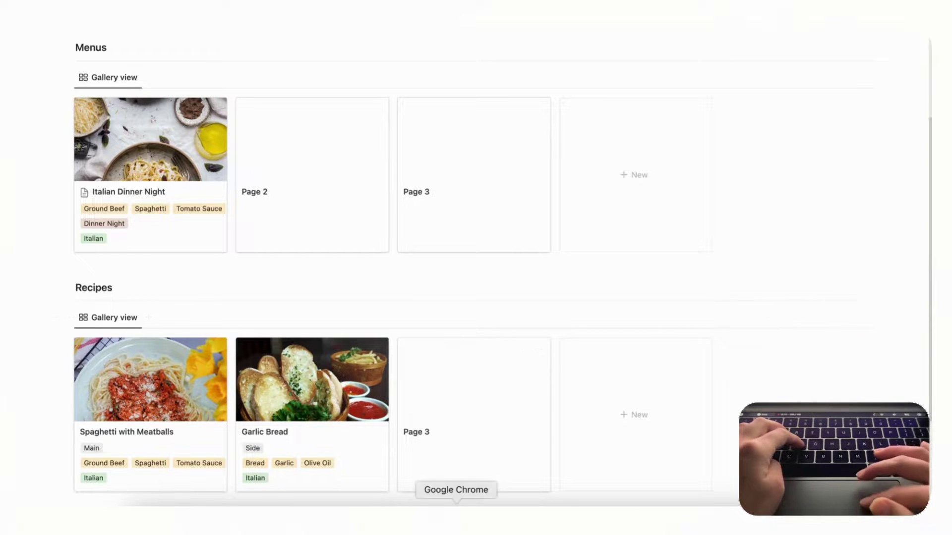
# Switch to Chrome and clip the Easy, No-Fuss Thanksgiving Turkey page into the Menu Planner's Recipes database with the Notion web clipper.
pyautogui.click(457, 530)
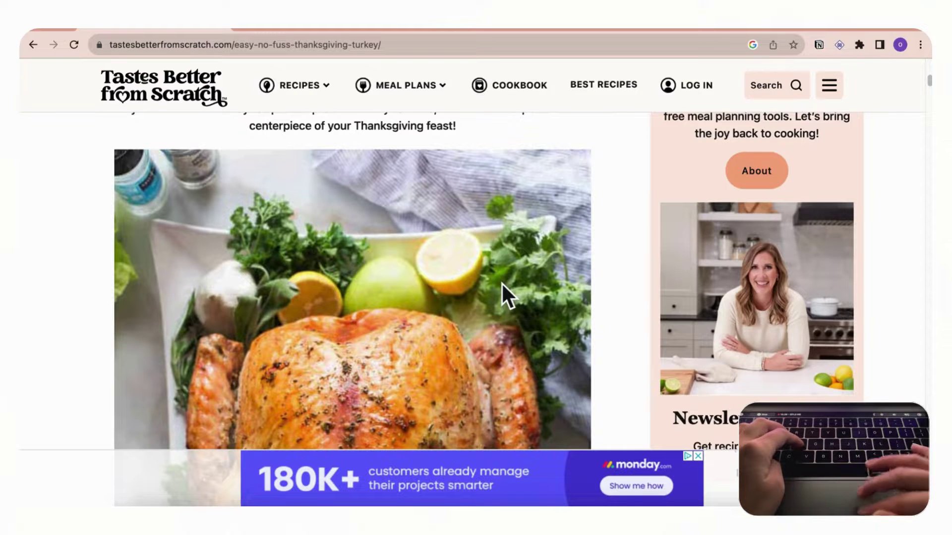
pyautogui.scroll(7, 501, 283)
pyautogui.scroll(4, 503, 286)
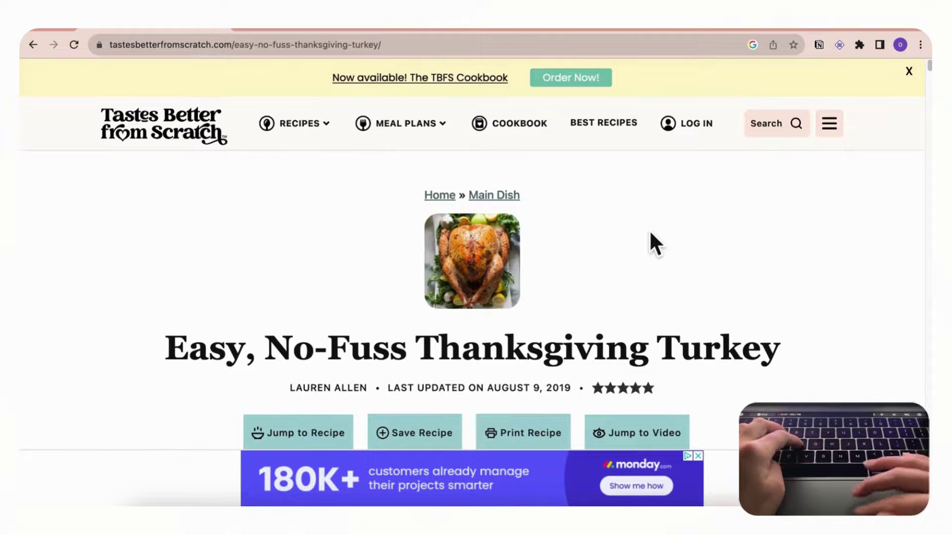
pyautogui.click(819, 45)
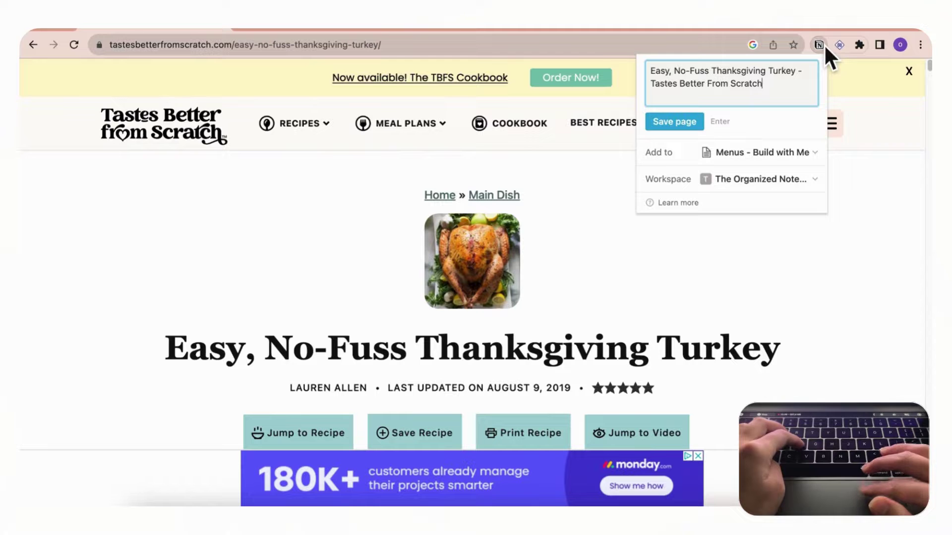
pyautogui.click(814, 153)
pyautogui.write('recipes')
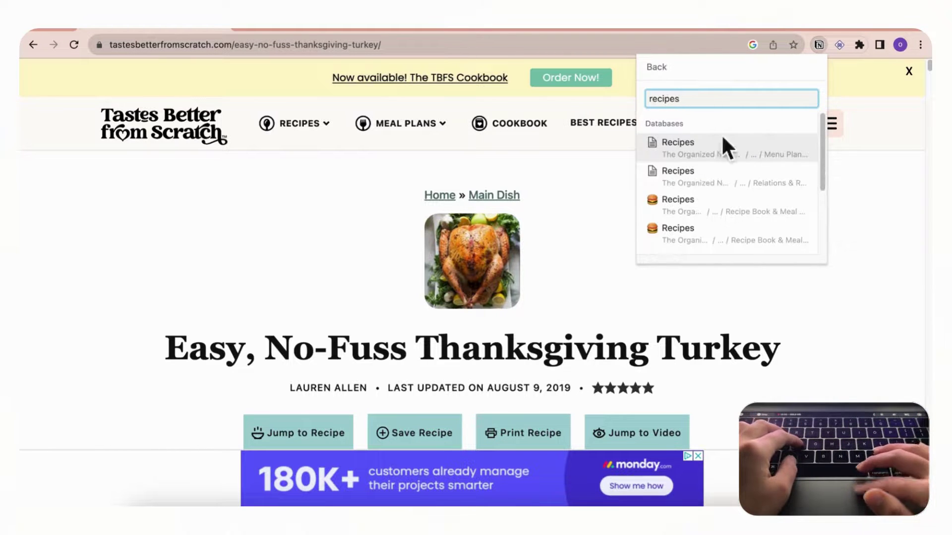
pyautogui.click(764, 157)
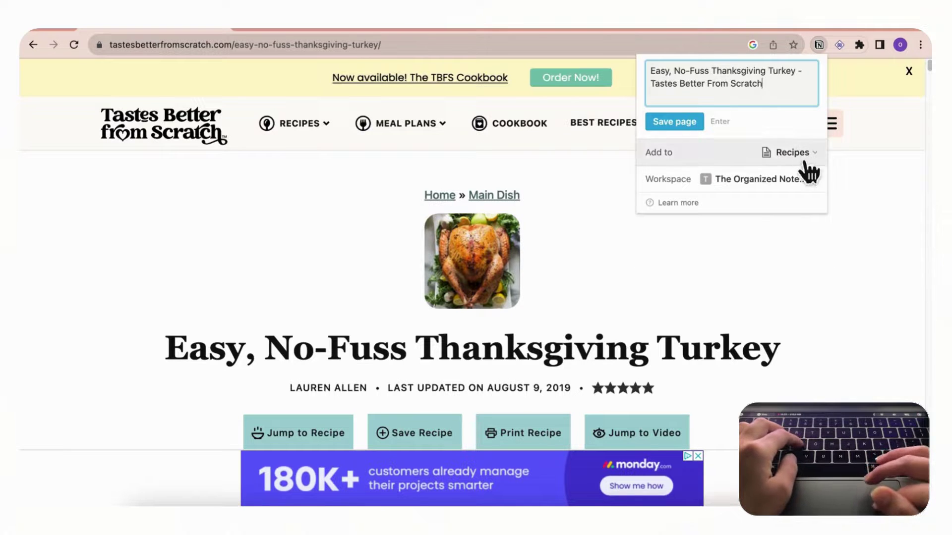
pyautogui.click(687, 127)
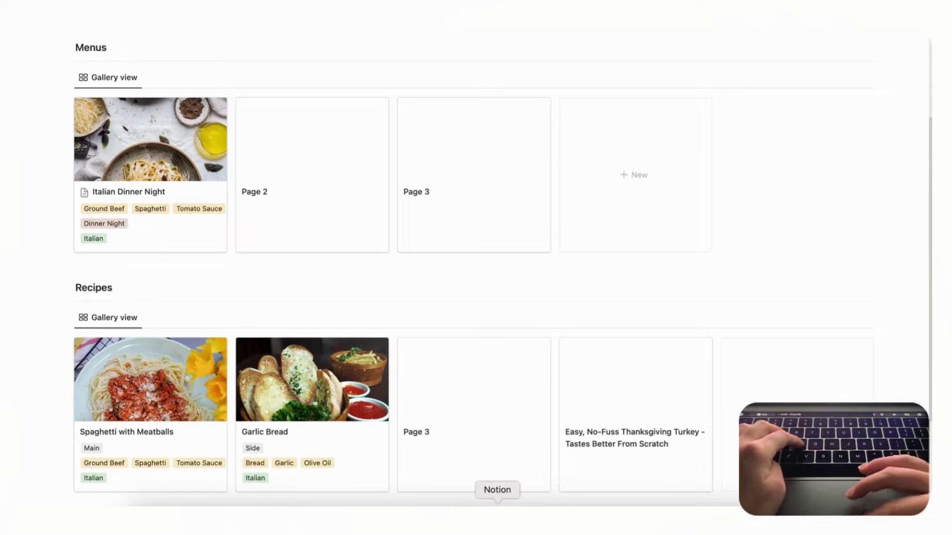
# Open the clipped Thanksgiving turkey recipe in the Recipes gallery and rename it Roast Turkey.
pyautogui.scroll(-4, 510, 361)
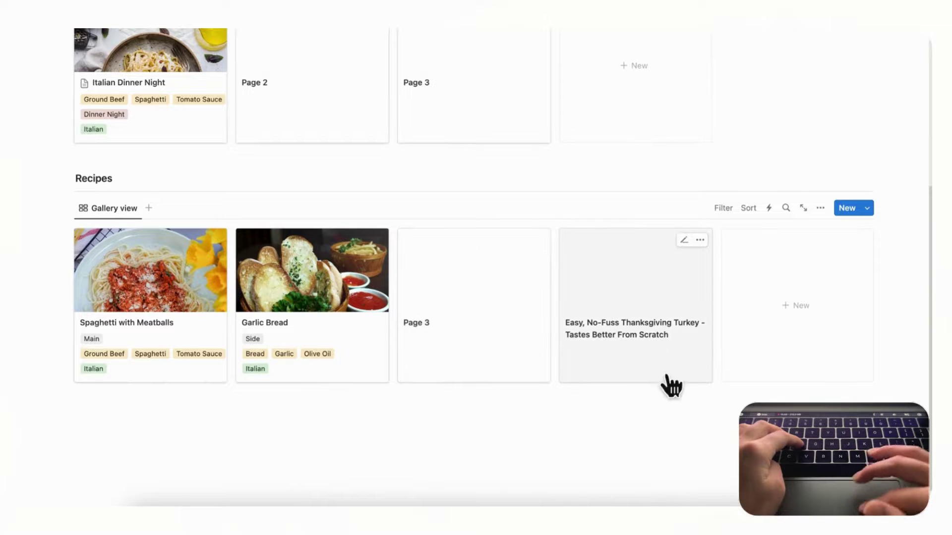
pyautogui.click(652, 381)
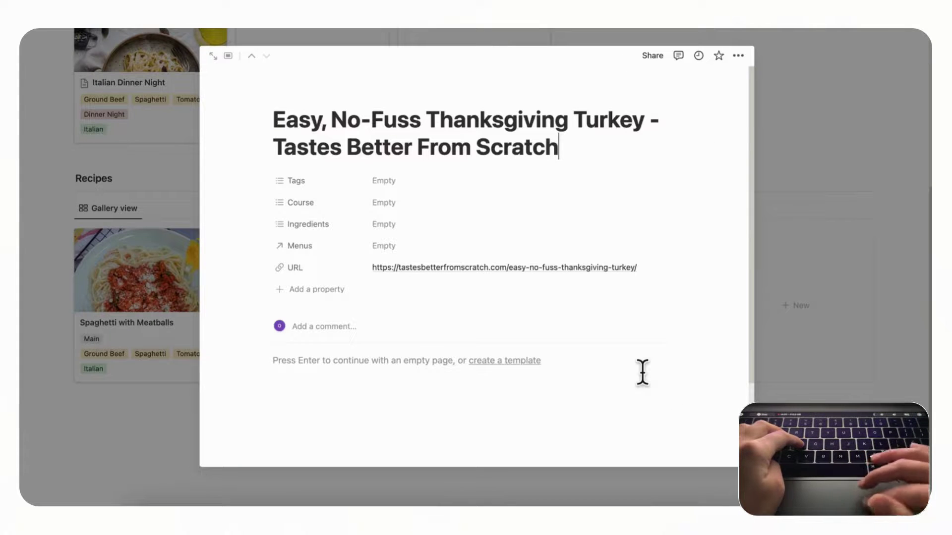
pyautogui.tripleClick(480, 147)
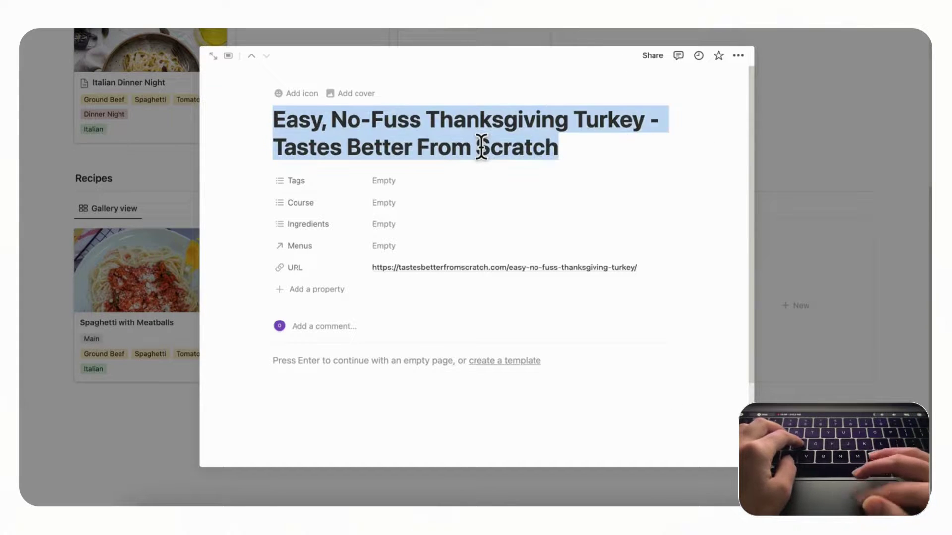
pyautogui.click(434, 135)
pyautogui.press('Up')
pyautogui.tripleClick(436, 135)
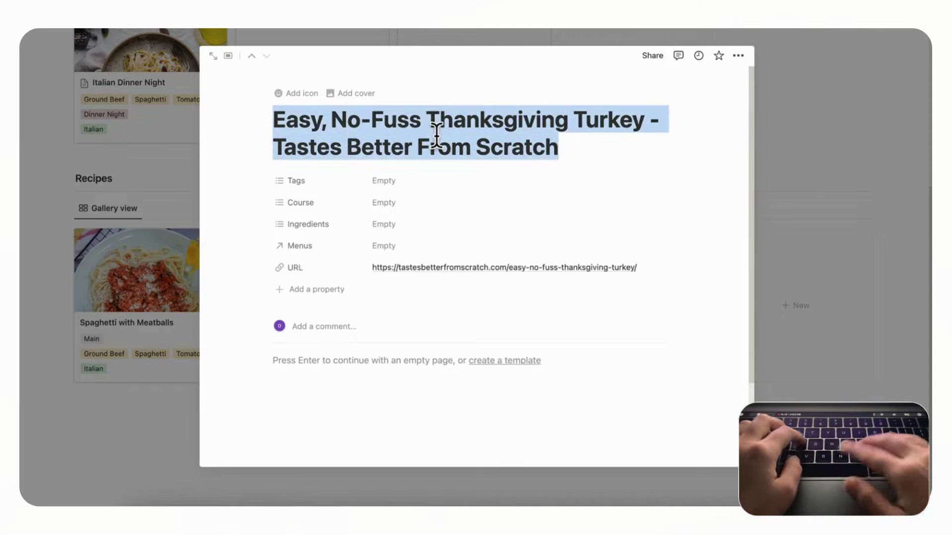
pyautogui.write('Roast Turke')
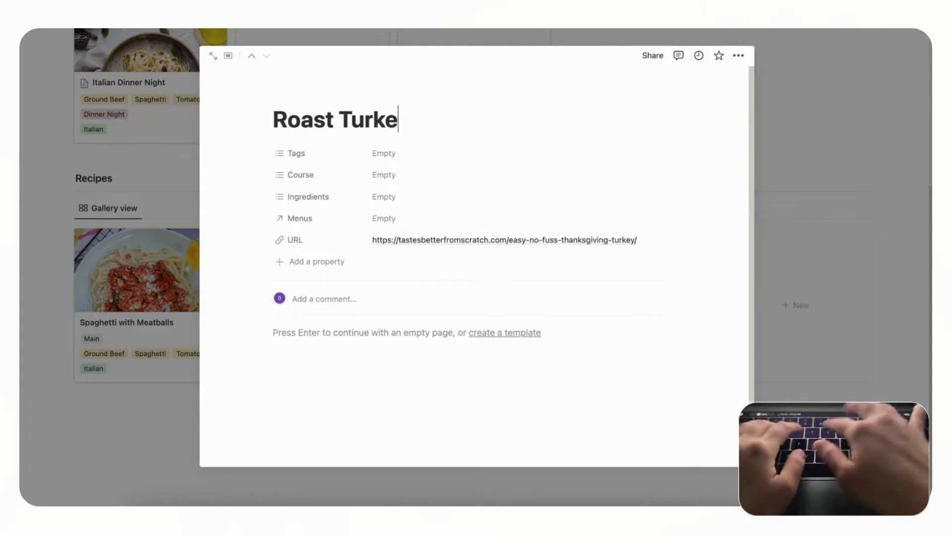
pyautogui.write('y')
# Create a Thanksgiving tag for the Roast Turkey recipe and set the tag's color to green.
pyautogui.click(477, 155)
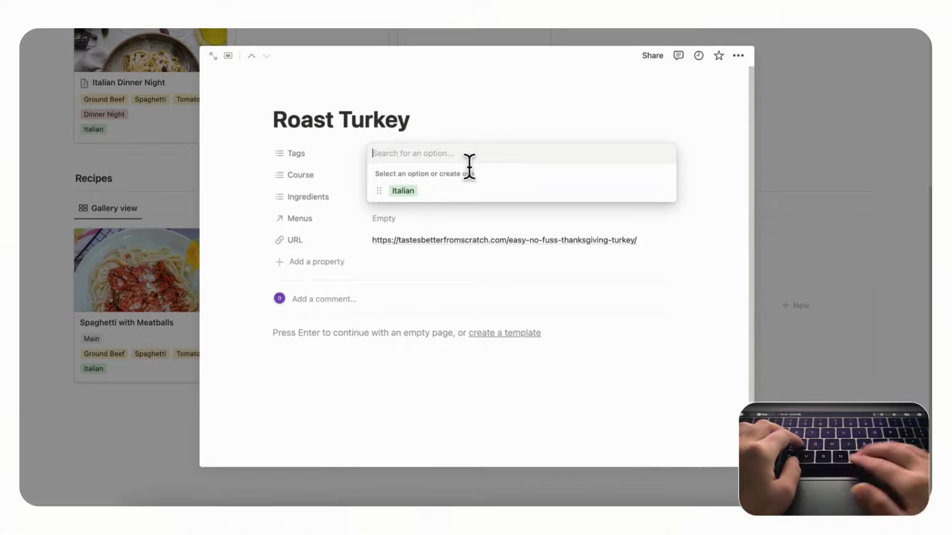
pyautogui.write('Thanksgiving')
pyautogui.press('Return')
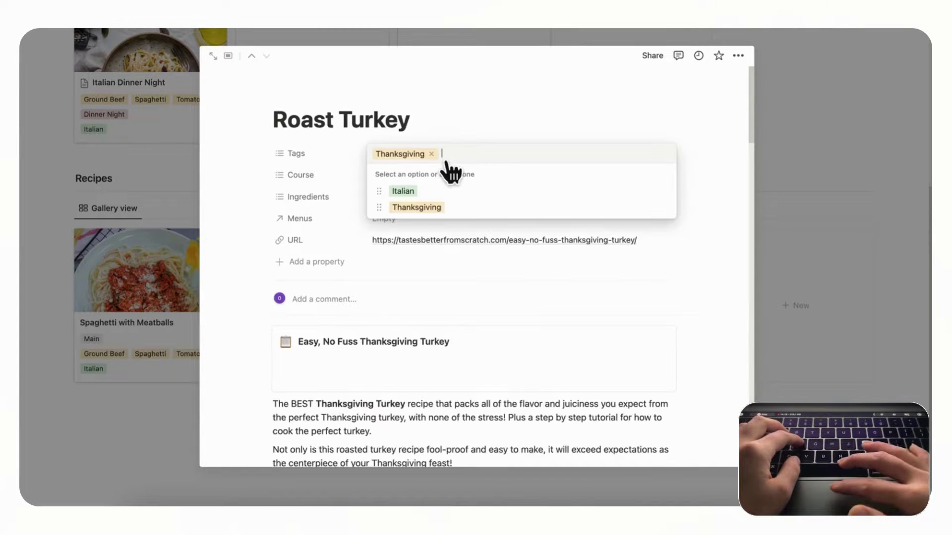
pyautogui.click(664, 207)
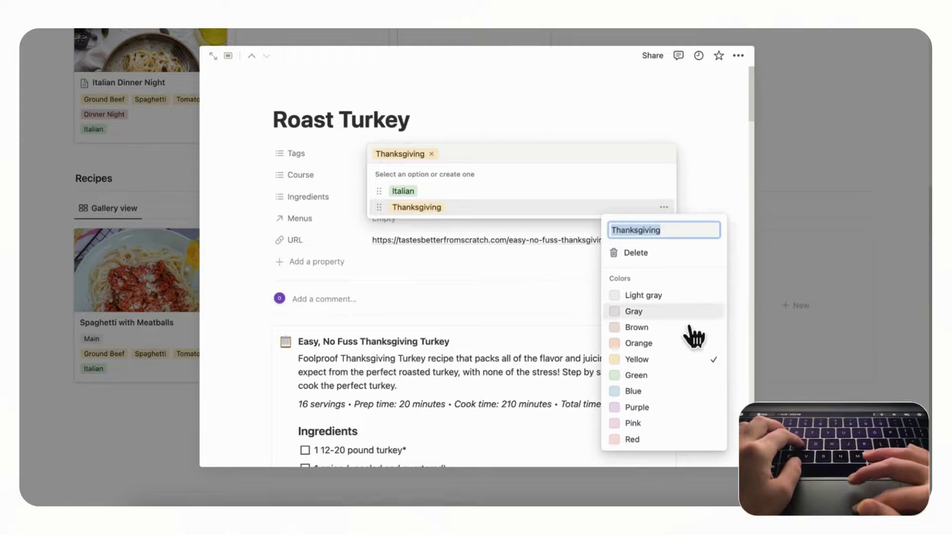
pyautogui.click(680, 375)
pyautogui.press('Escape')
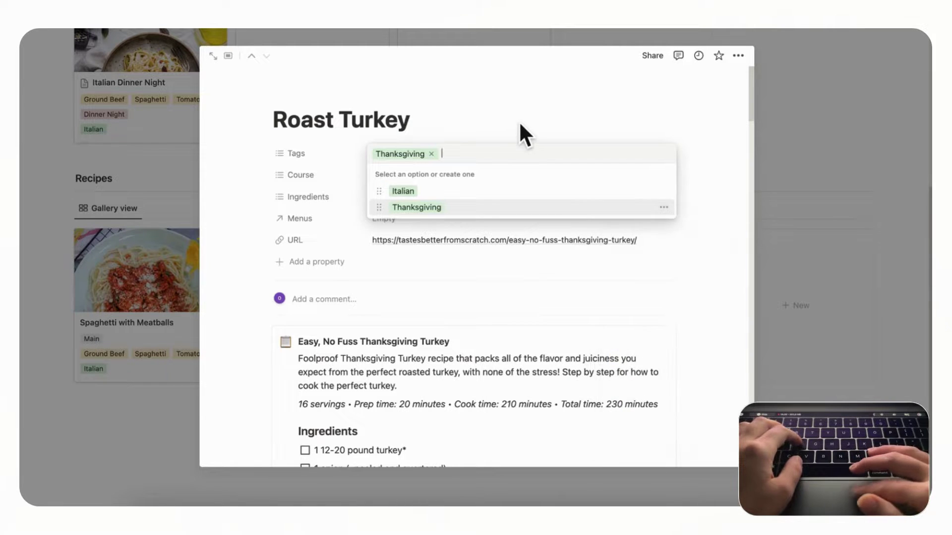
pyautogui.press('Escape')
# Set the Course of the Roast Turkey recipe to Main.
pyautogui.click(481, 179)
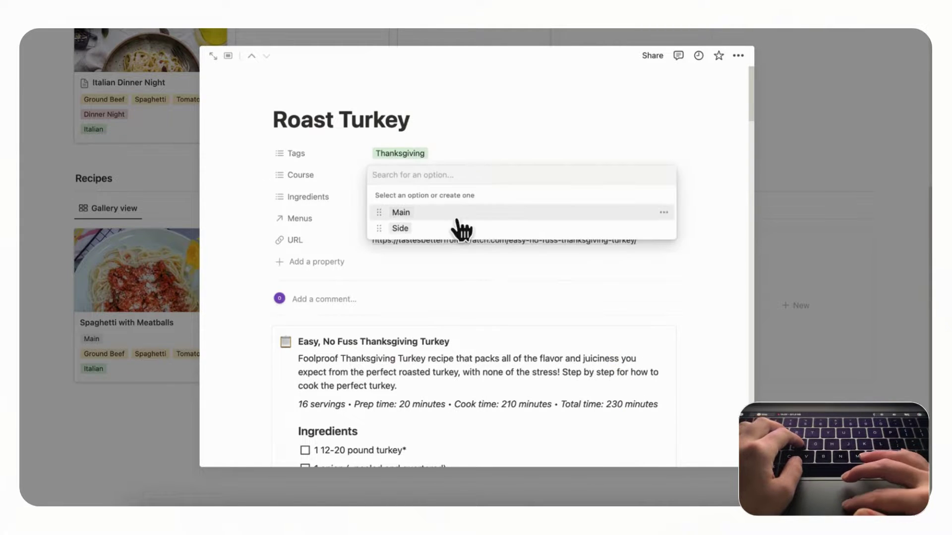
pyautogui.click(455, 213)
pyautogui.click(473, 137)
# Add a new yellow Turkey option to the recipe's Ingredients, look over the clipped content and close the recipe.
pyautogui.click(470, 198)
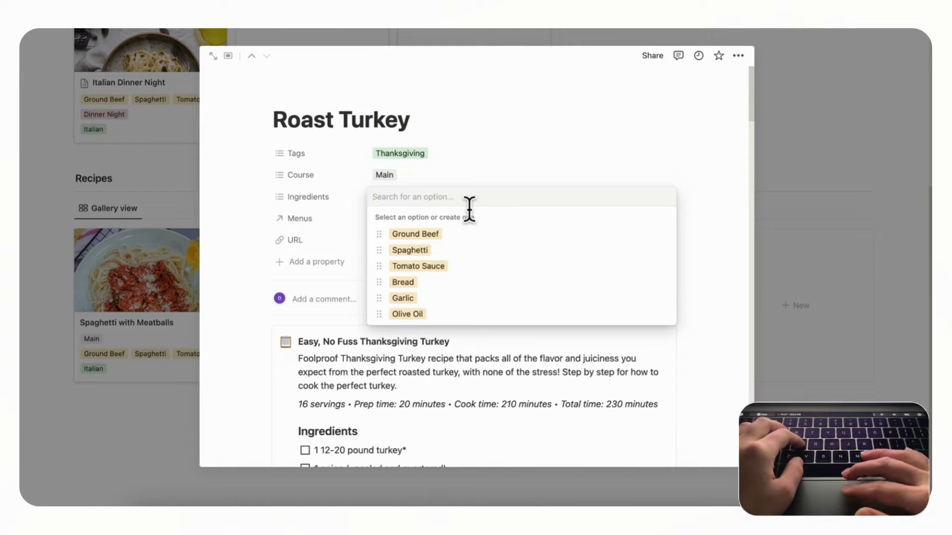
pyautogui.write('Turkey')
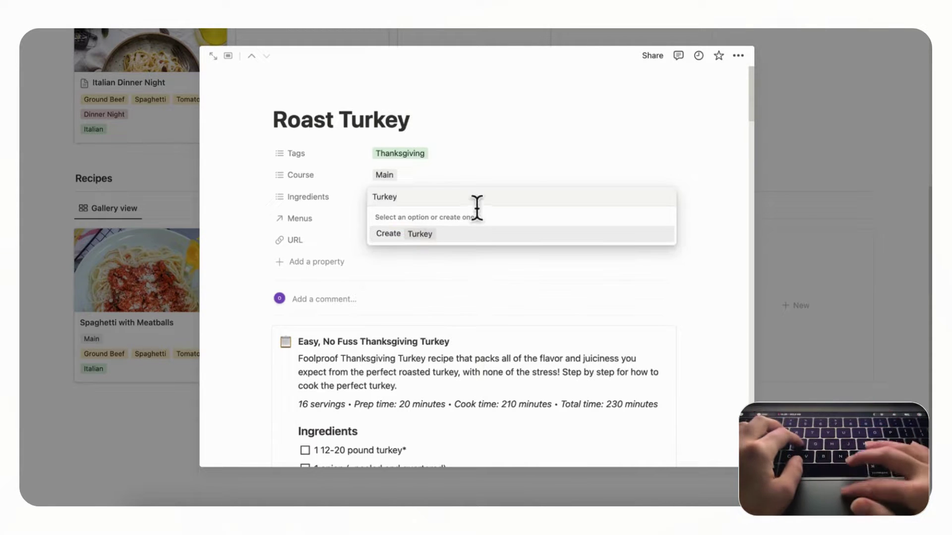
pyautogui.click(479, 242)
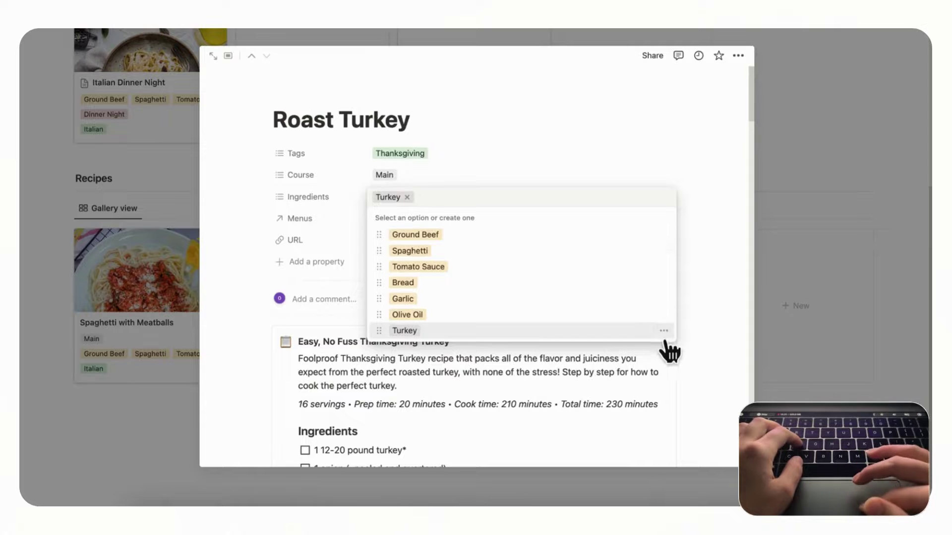
pyautogui.click(664, 330)
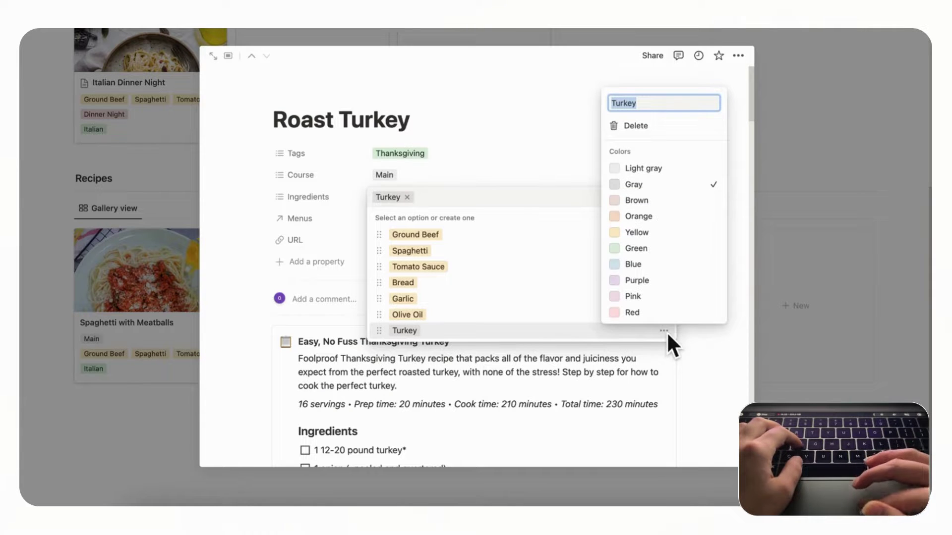
pyautogui.click(683, 233)
pyautogui.click(530, 150)
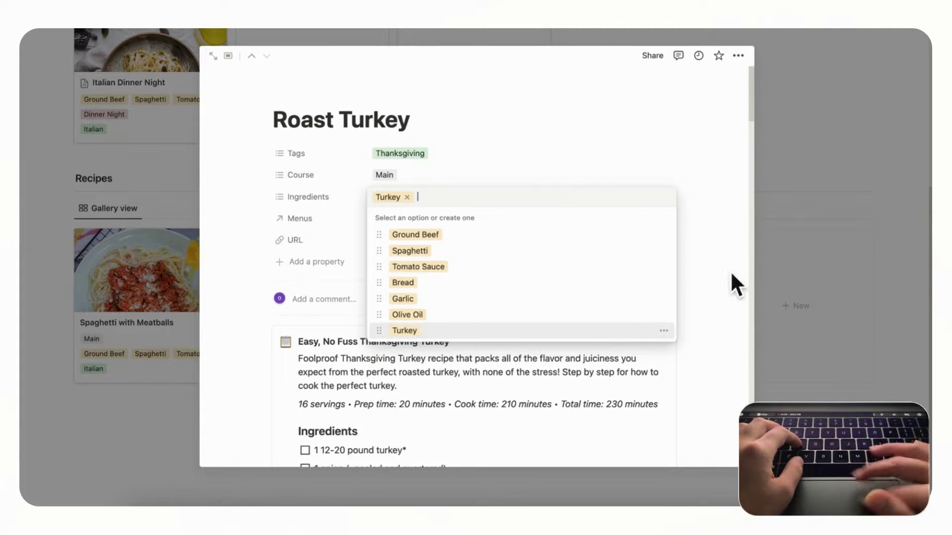
pyautogui.click(735, 318)
pyautogui.scroll(-3, 703, 352)
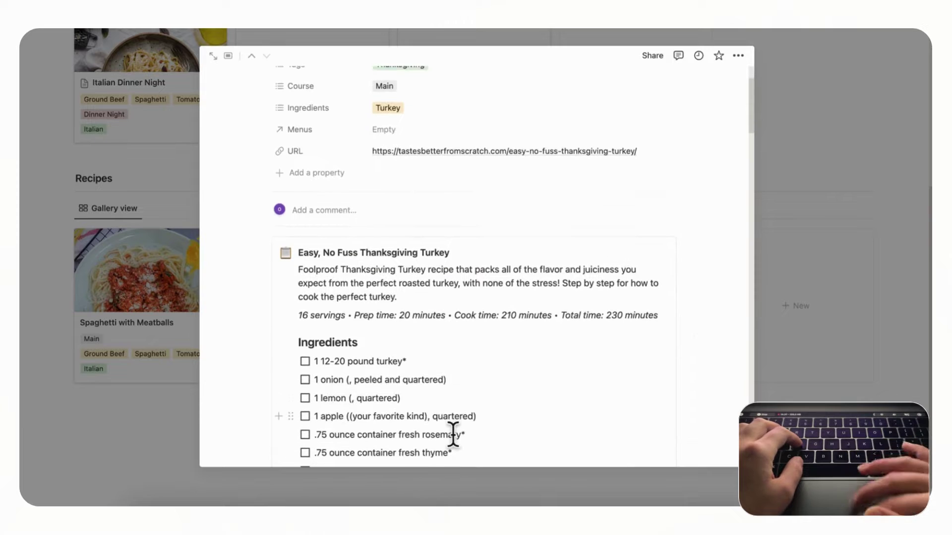
pyautogui.scroll(-3, 453, 435)
pyautogui.scroll(5, 432, 345)
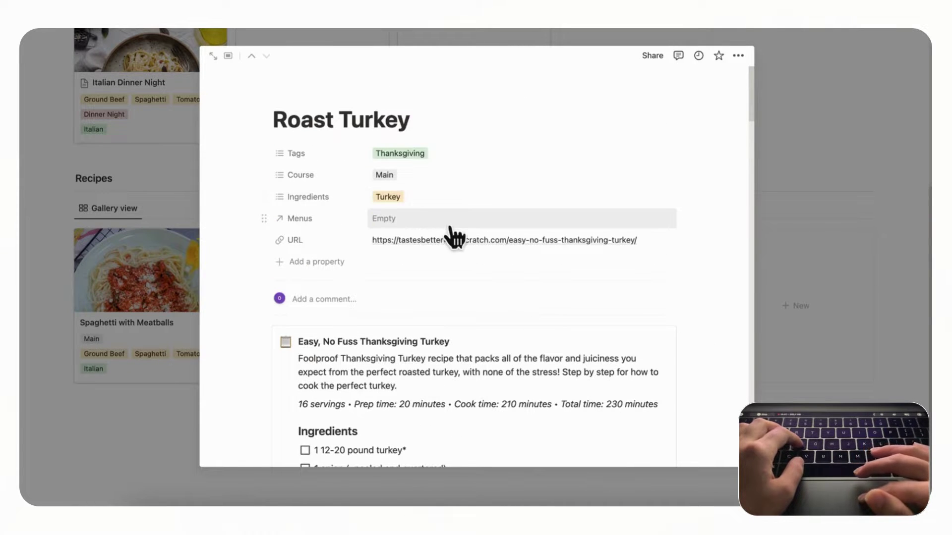
pyautogui.click(855, 229)
# Open Page 2 in the Menus gallery and rename it Thanksgiving Dinner.
pyautogui.scroll(3, 545, 233)
pyautogui.click(358, 247)
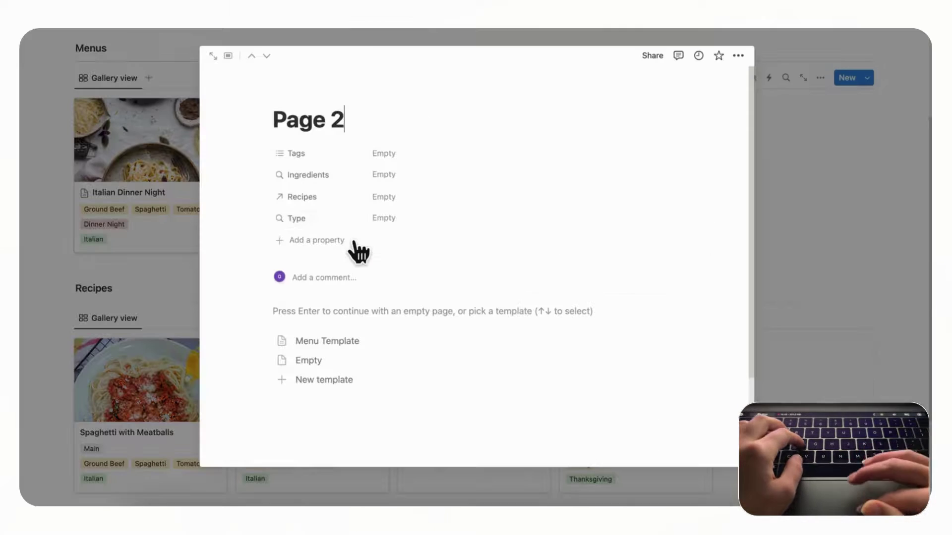
pyautogui.tripleClick(329, 121)
pyautogui.write('Thank')
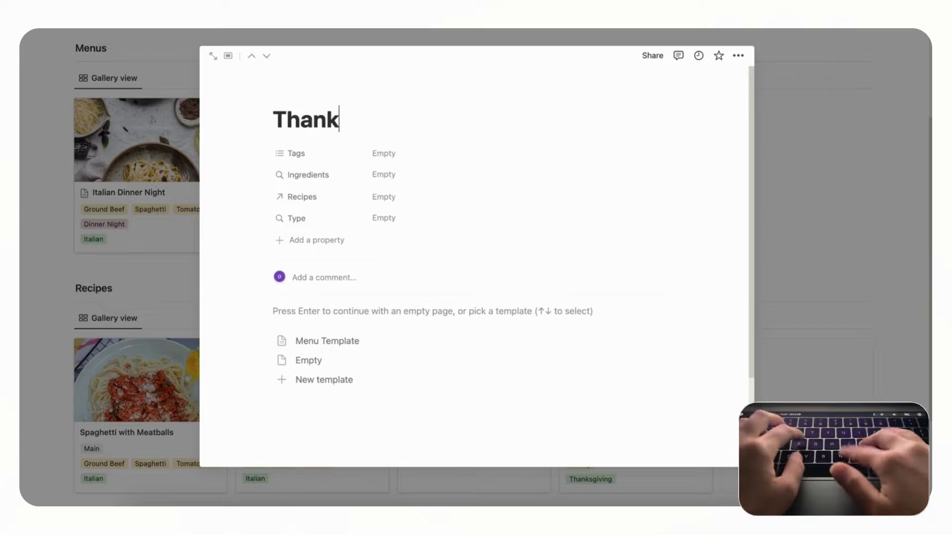
pyautogui.write('sgiving Dinner')
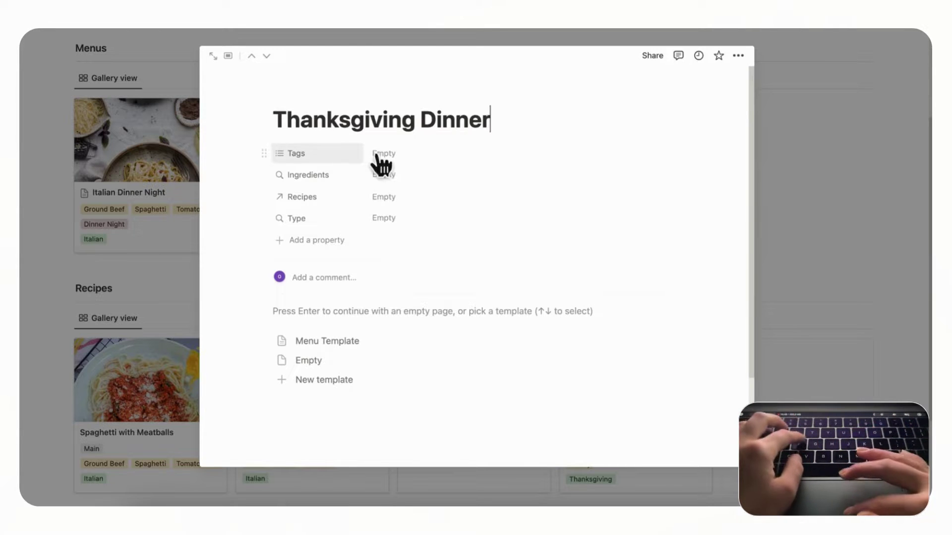
# Tag the Thanksgiving Dinner menu as Holiday Menu.
pyautogui.click(384, 153)
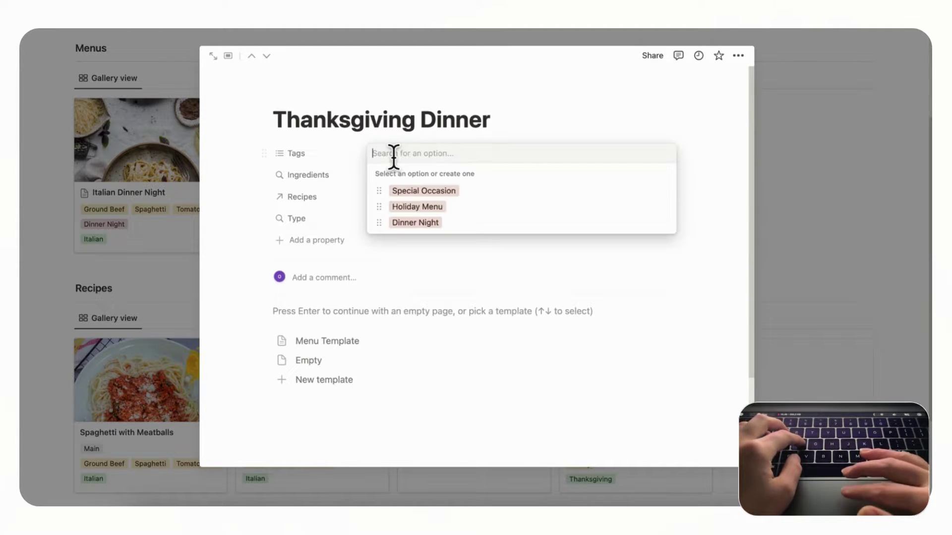
pyautogui.click(498, 206)
pyautogui.click(527, 139)
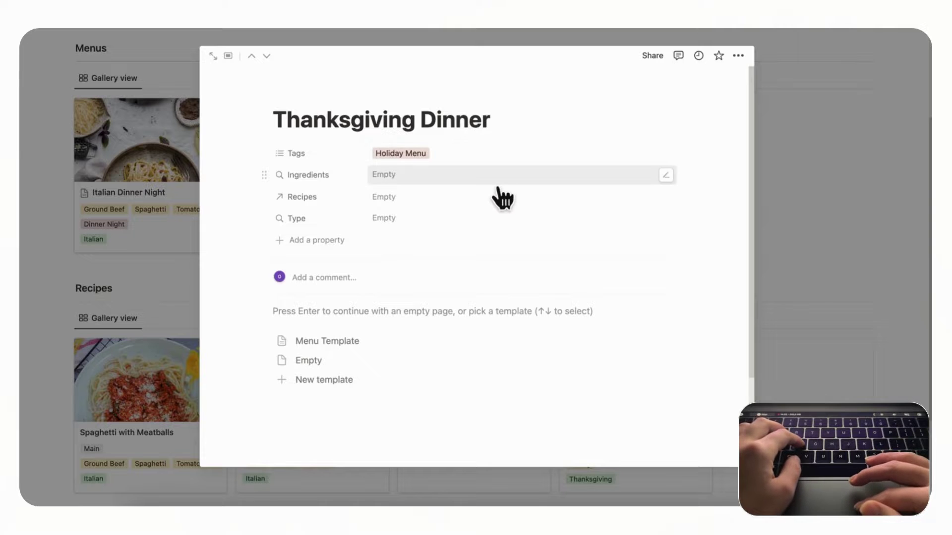
# Add a cover to the Thanksgiving Dinner menu from an Unsplash search for thanksgiving, picking the figs, grapes and olives photo.
pyautogui.click(359, 94)
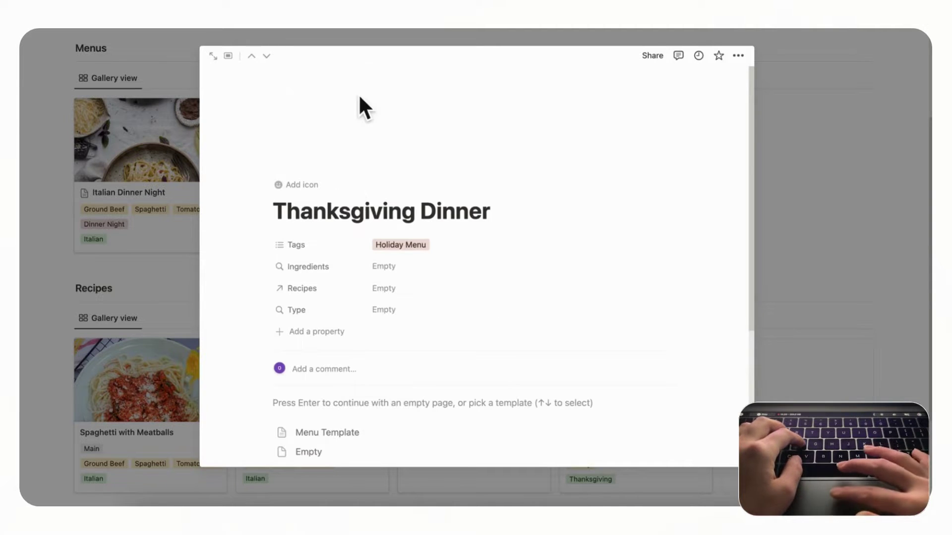
pyautogui.click(599, 156)
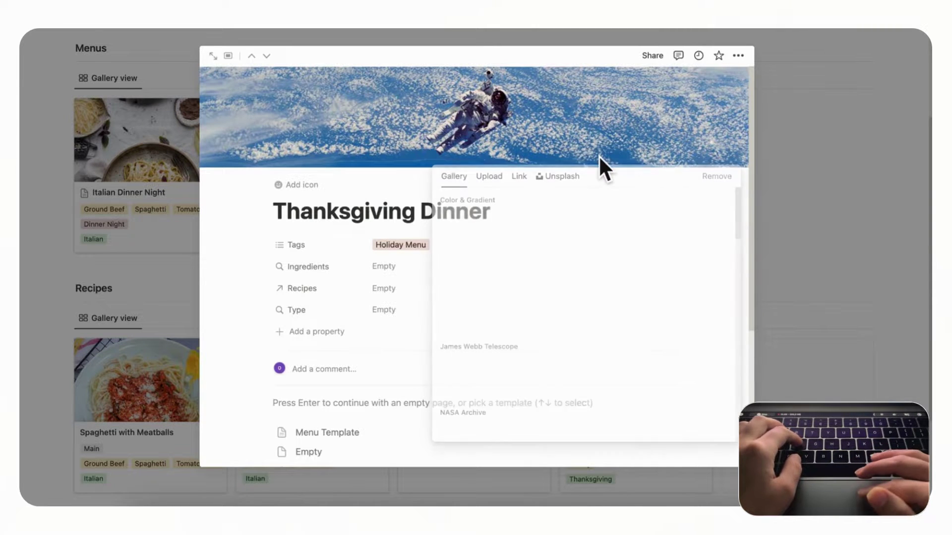
pyautogui.click(577, 185)
pyautogui.write('th')
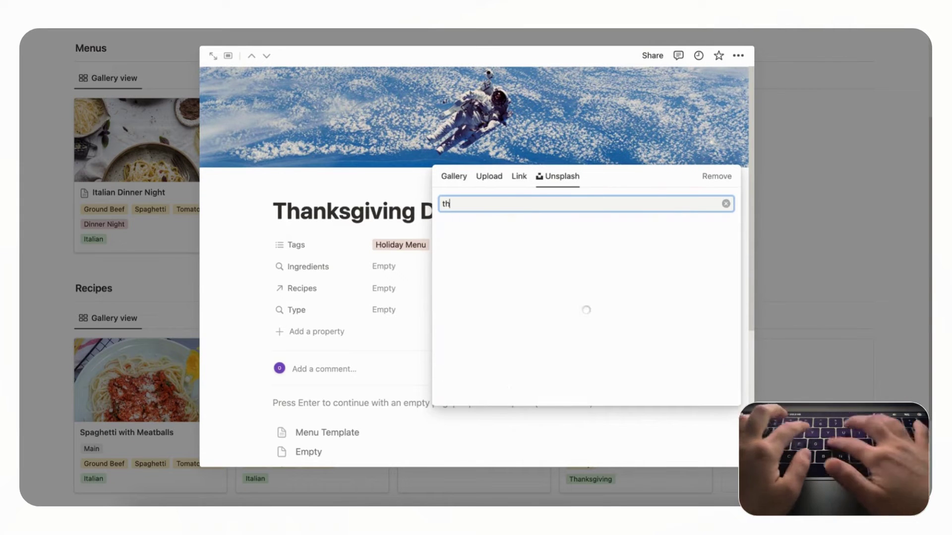
pyautogui.write('anksgiving')
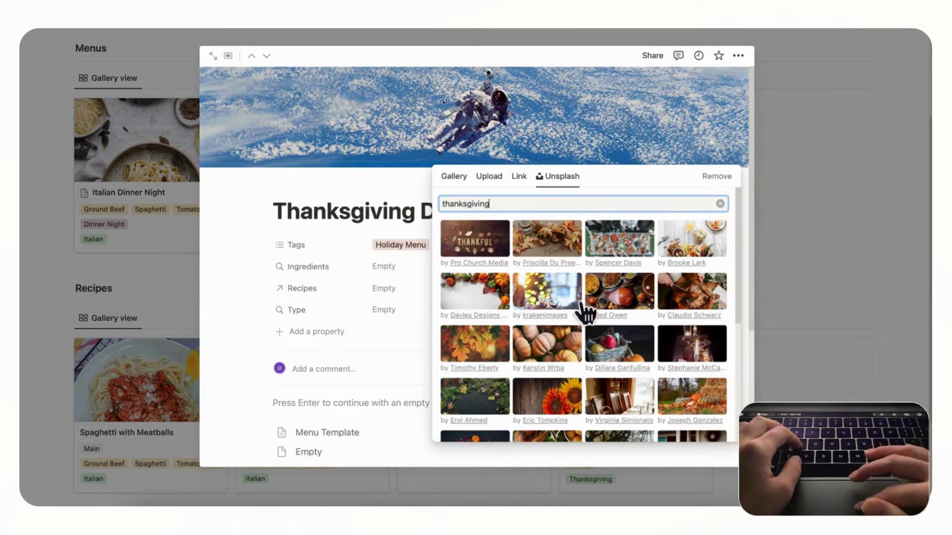
pyautogui.click(698, 256)
pyautogui.click(795, 251)
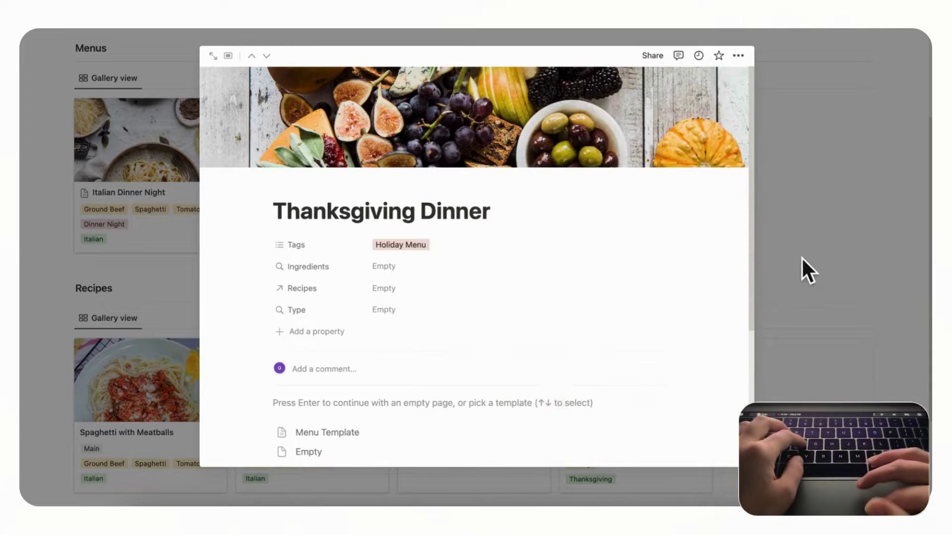
# Apply the Menu Template to the Thanksgiving Dinner page and close the page.
pyautogui.click(347, 434)
pyautogui.scroll(-2, 662, 325)
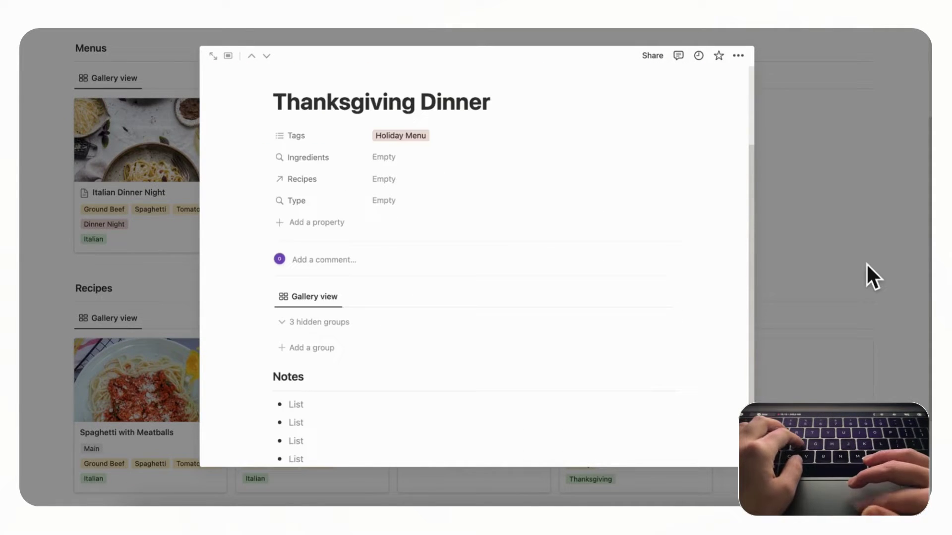
pyautogui.click(866, 263)
# Link the Roast Turkey recipe to the Thanksgiving Dinner menu through its Menus property and close the recipe.
pyautogui.scroll(-2, 767, 308)
pyautogui.click(683, 448)
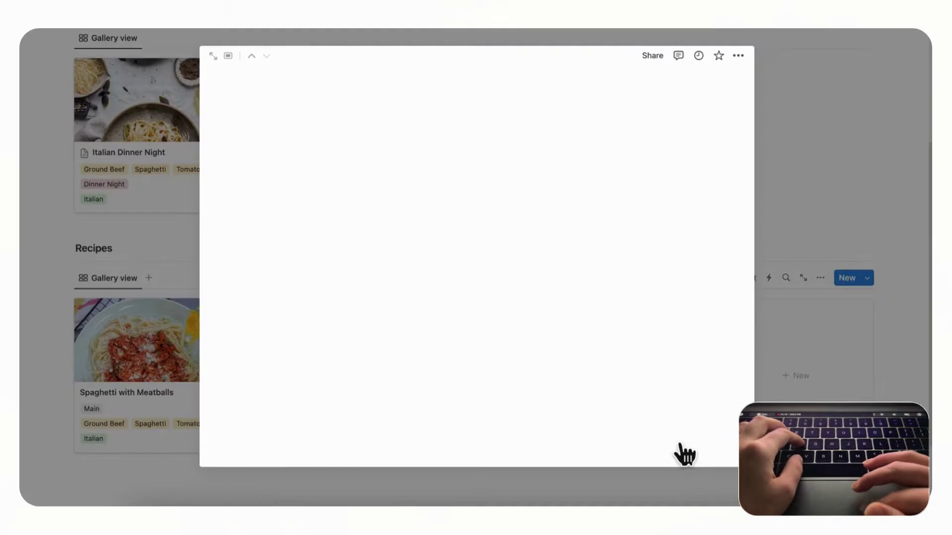
pyautogui.click(410, 222)
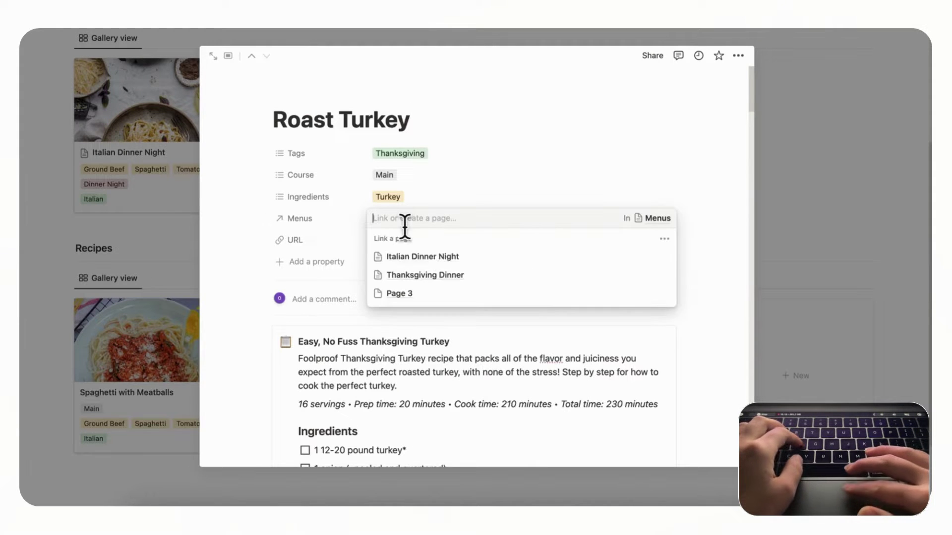
pyautogui.click(483, 275)
pyautogui.click(510, 198)
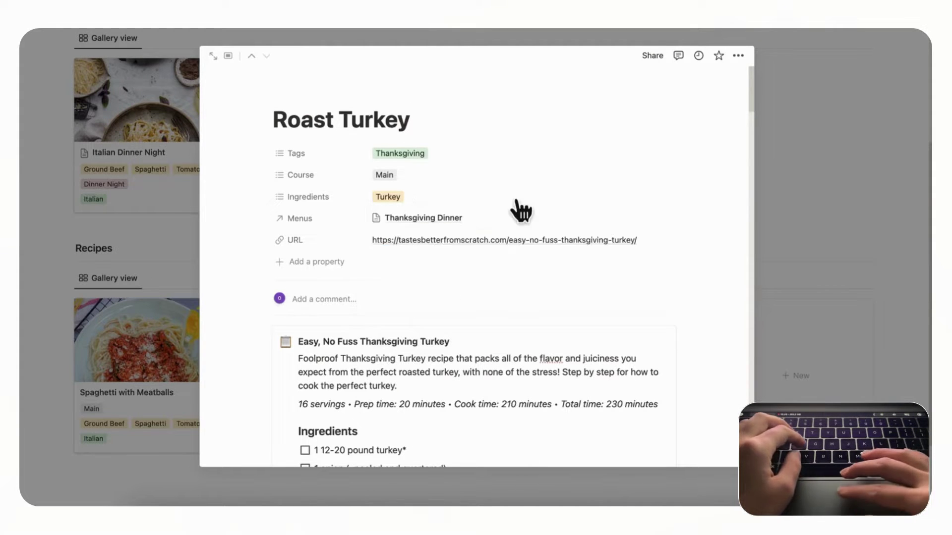
pyautogui.click(864, 249)
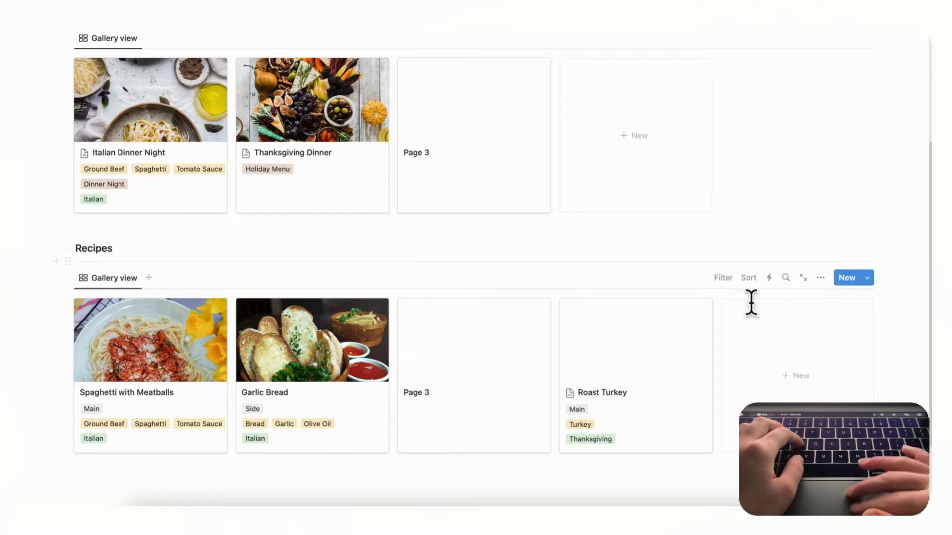
# Reopen the Roast Turkey recipe from the Recipes gallery and add a default cover to it.
pyautogui.scroll(2, 523, 304)
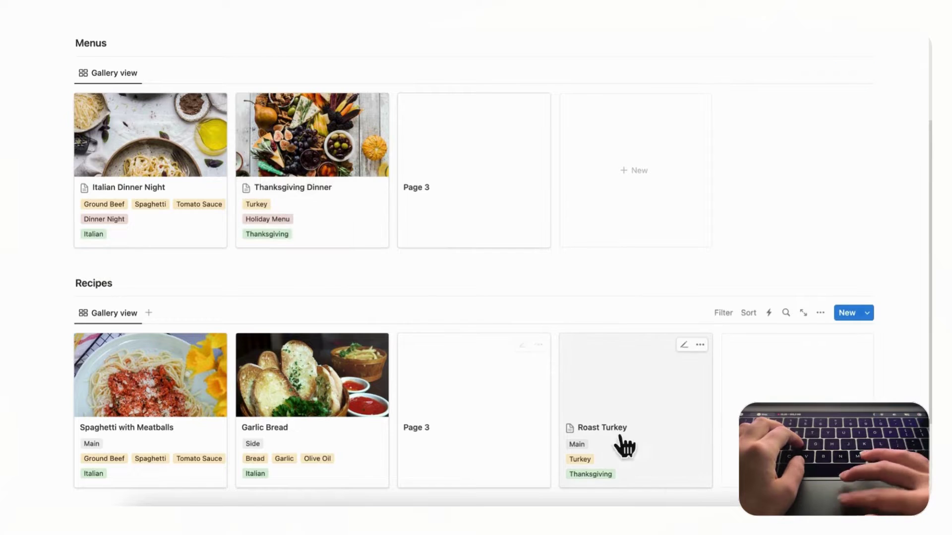
pyautogui.click(606, 377)
pyautogui.scroll(-1, 606, 377)
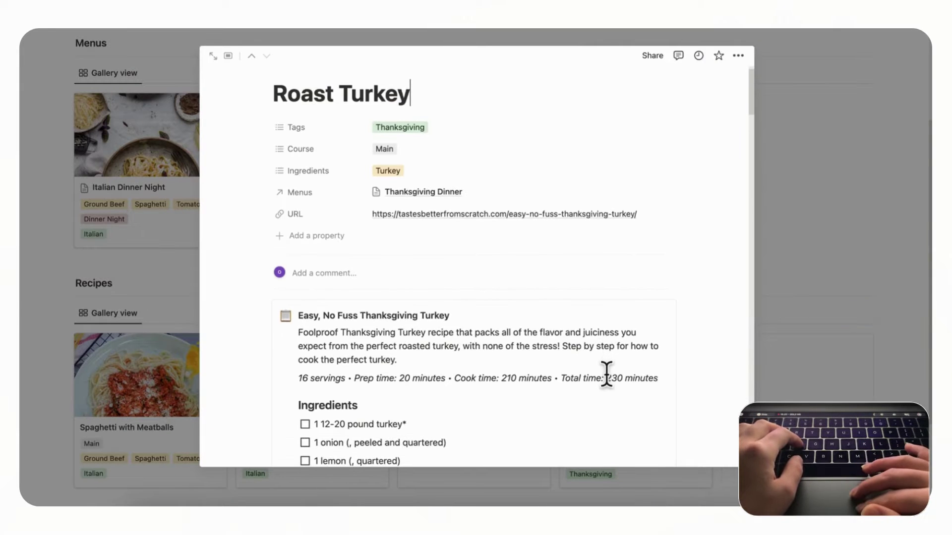
pyautogui.scroll(1, 563, 347)
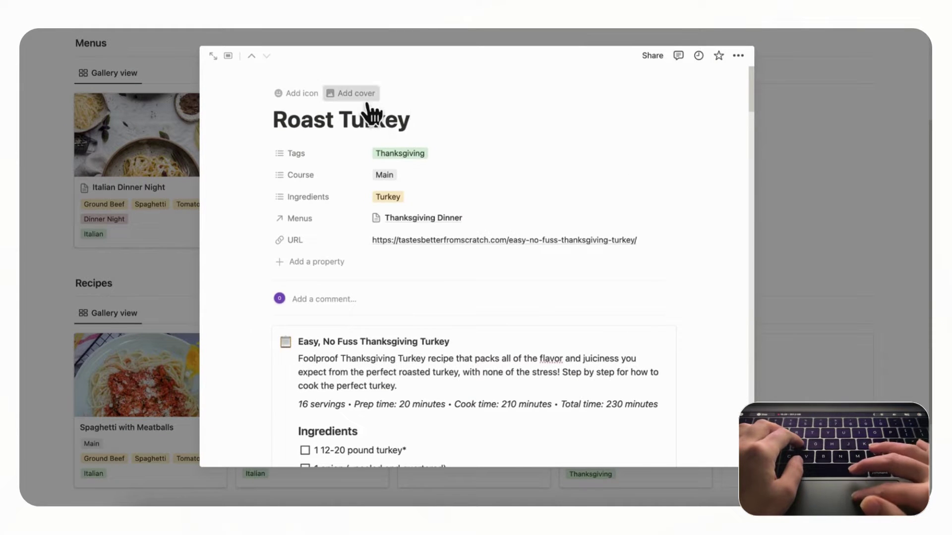
pyautogui.click(360, 97)
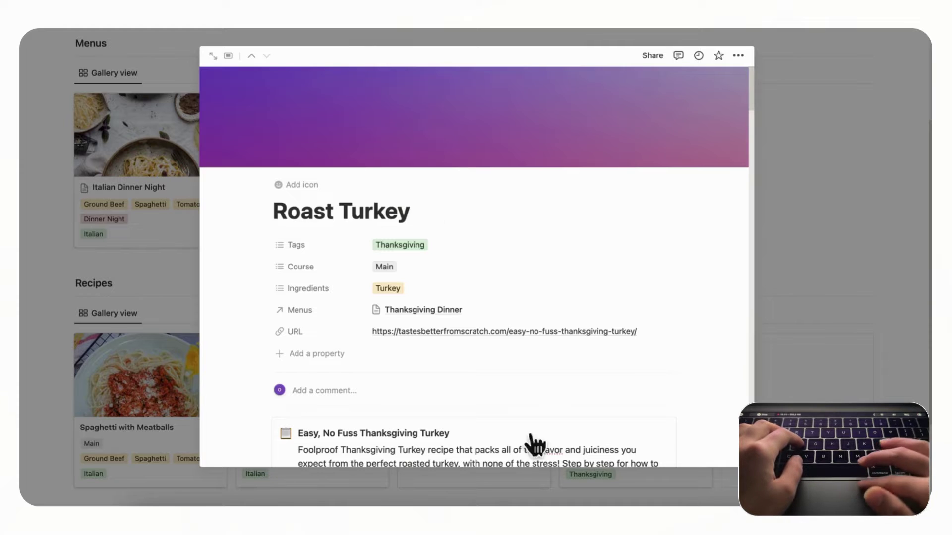
# Switch to Chrome and copy the image address of the roast turkey photo on the tastesbetterfromscratch.com recipe page.
pyautogui.click(456, 510)
pyautogui.scroll(-10, 515, 308)
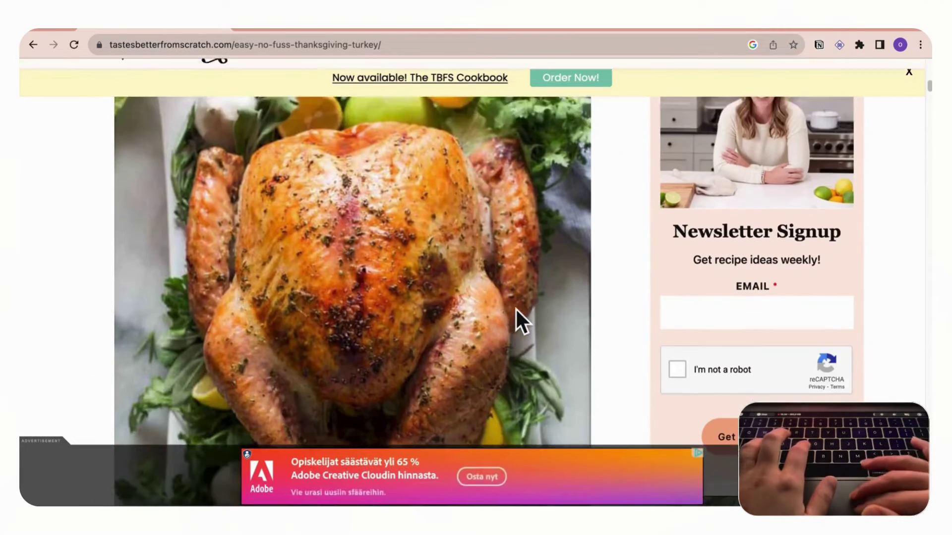
pyautogui.rightClick(456, 248)
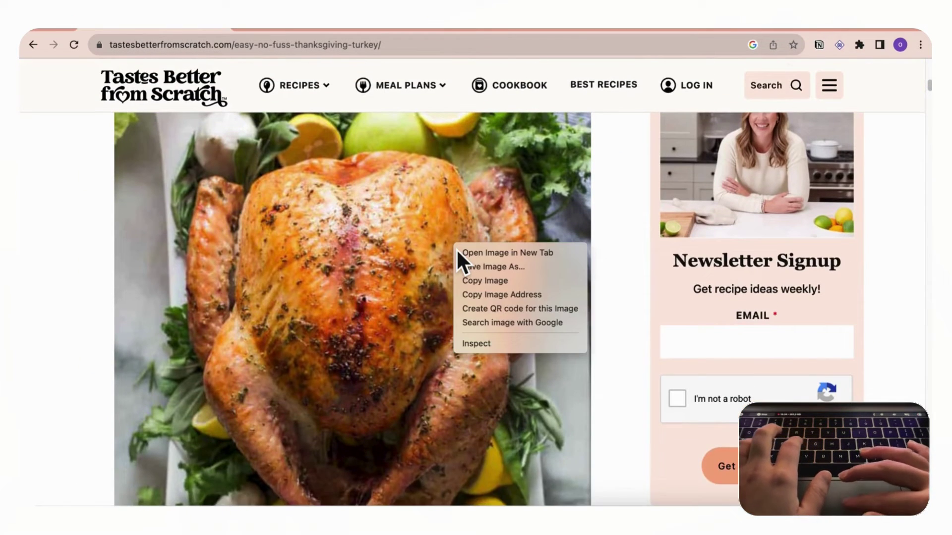
pyautogui.click(557, 295)
# Back in Notion, replace the Roast Turkey cover with the copied image link, look through the clipped recipe and close it.
pyautogui.press('super+Tab')
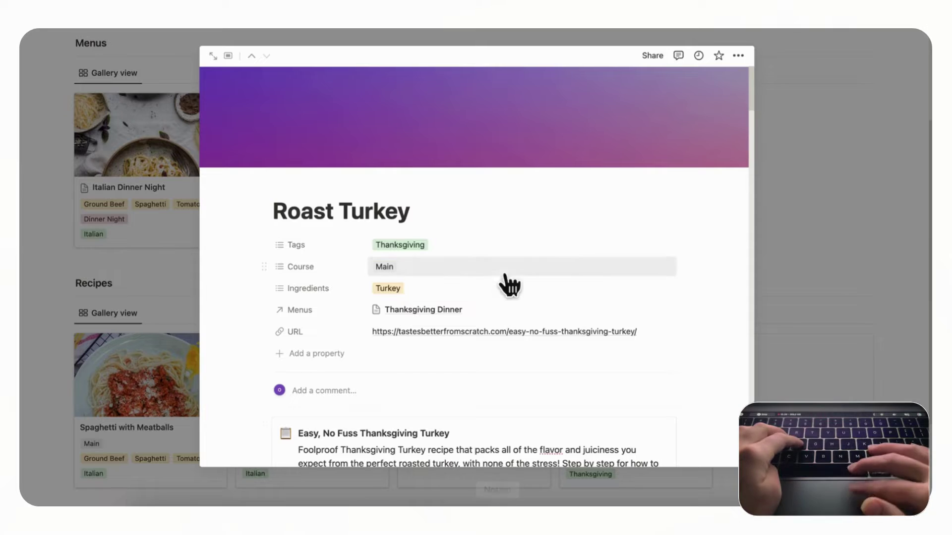
pyautogui.click(587, 156)
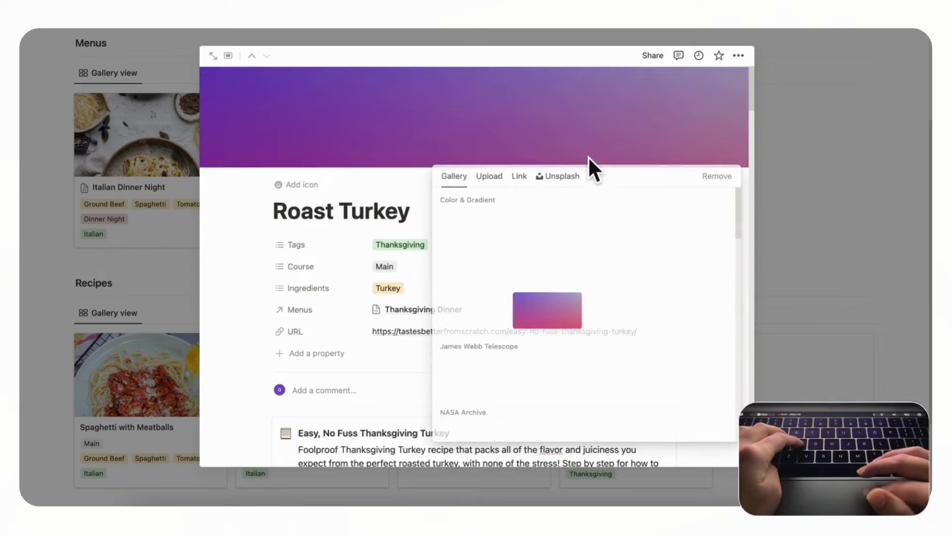
pyautogui.click(520, 178)
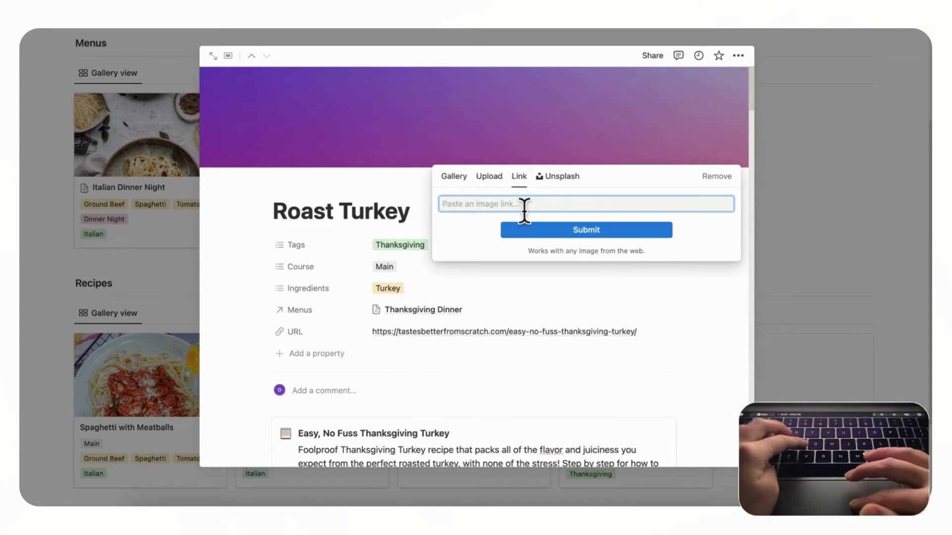
pyautogui.press('super+v')
pyautogui.click(552, 233)
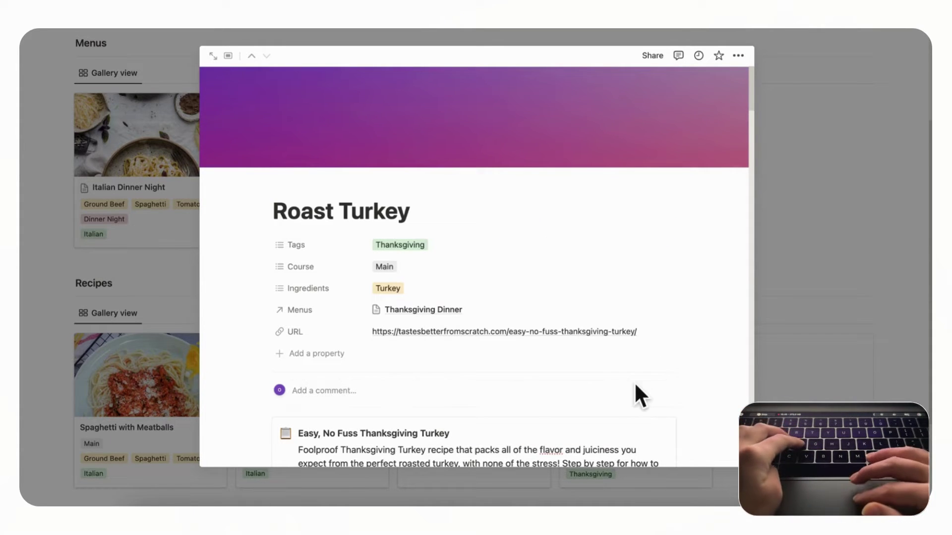
pyautogui.scroll(-20, 634, 384)
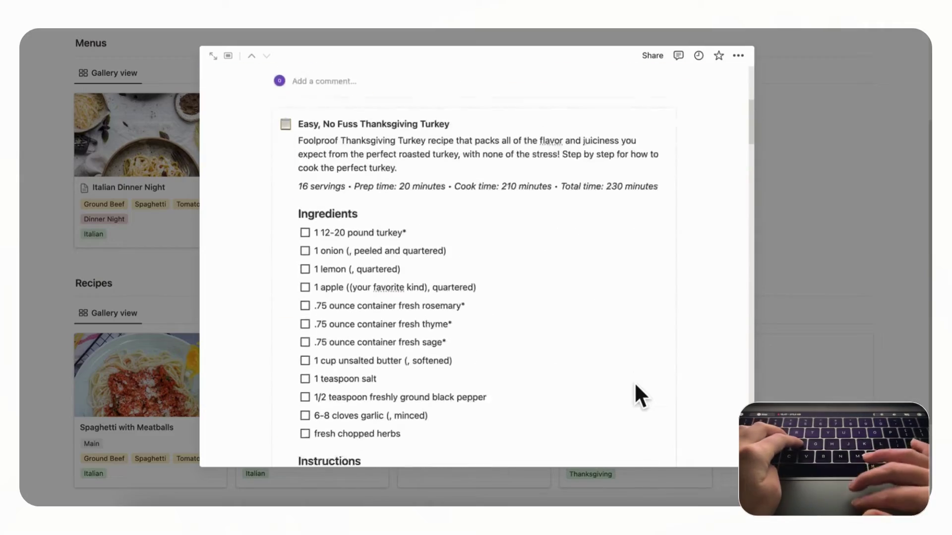
pyautogui.scroll(-15, 637, 391)
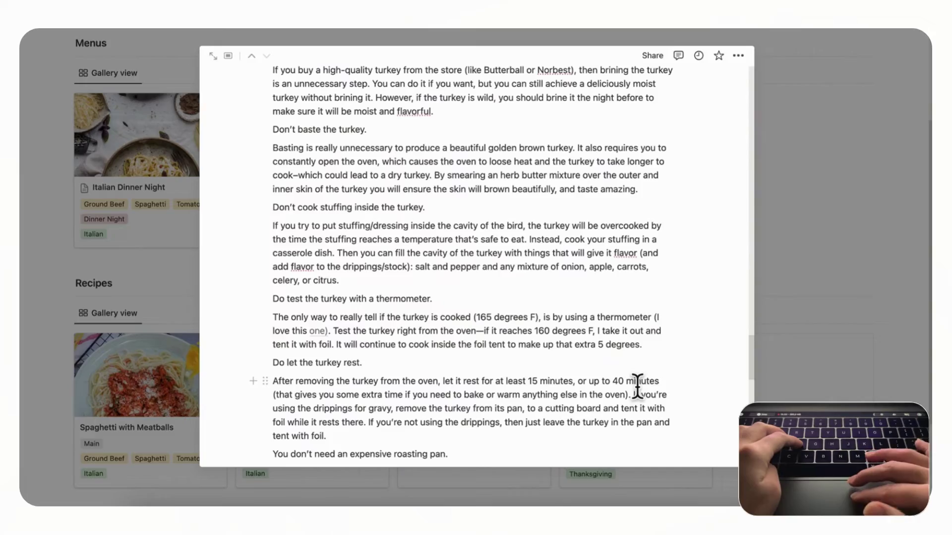
pyautogui.scroll(20, 637, 385)
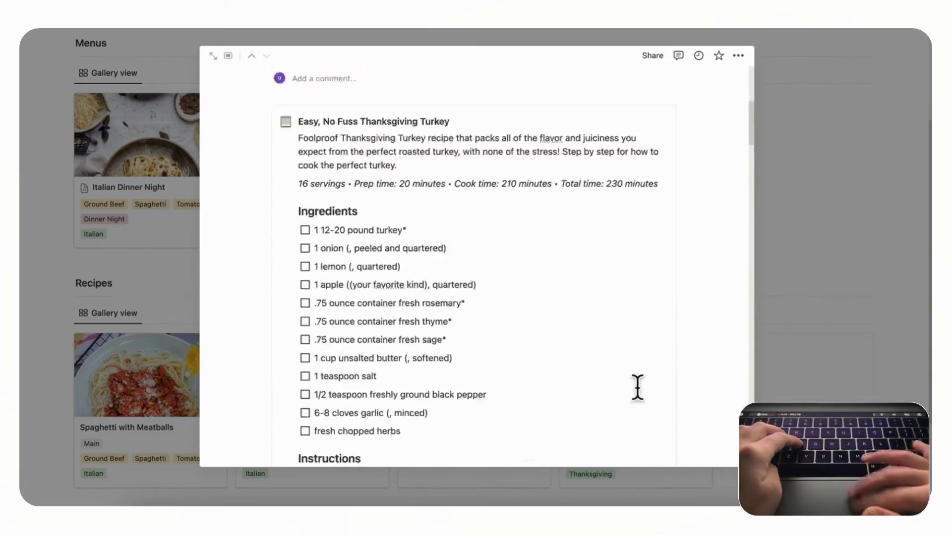
pyautogui.click(900, 339)
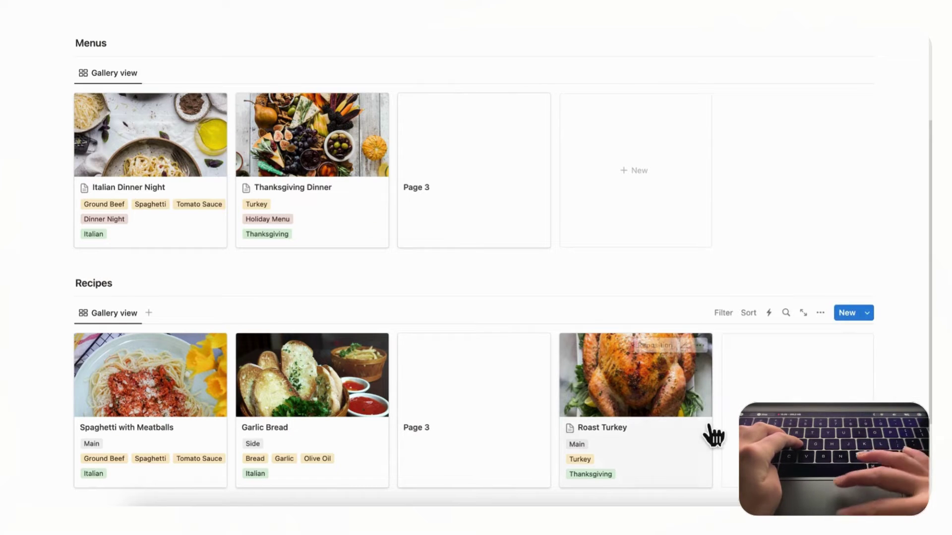
# Delete the empty Page 3 card from the Recipes gallery.
pyautogui.click(539, 346)
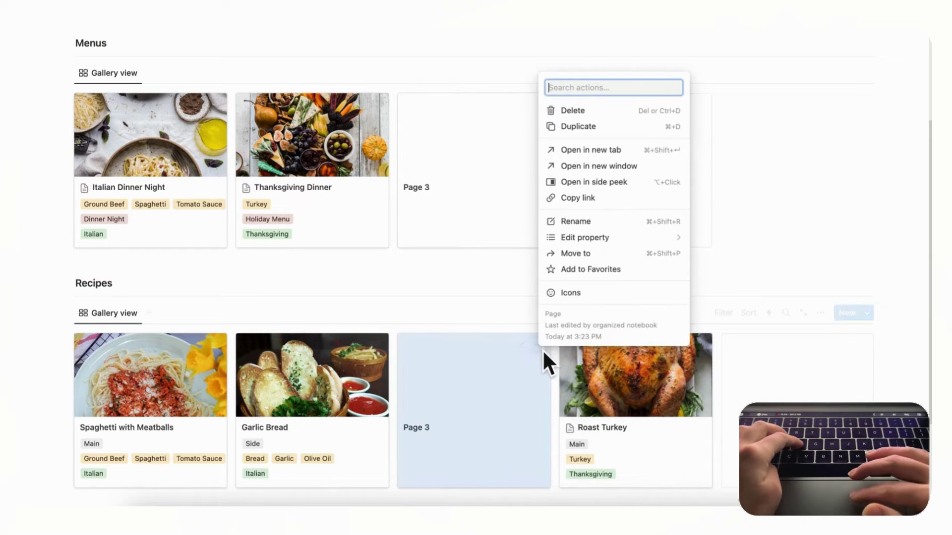
pyautogui.moveTo(601, 245)
pyautogui.click(611, 113)
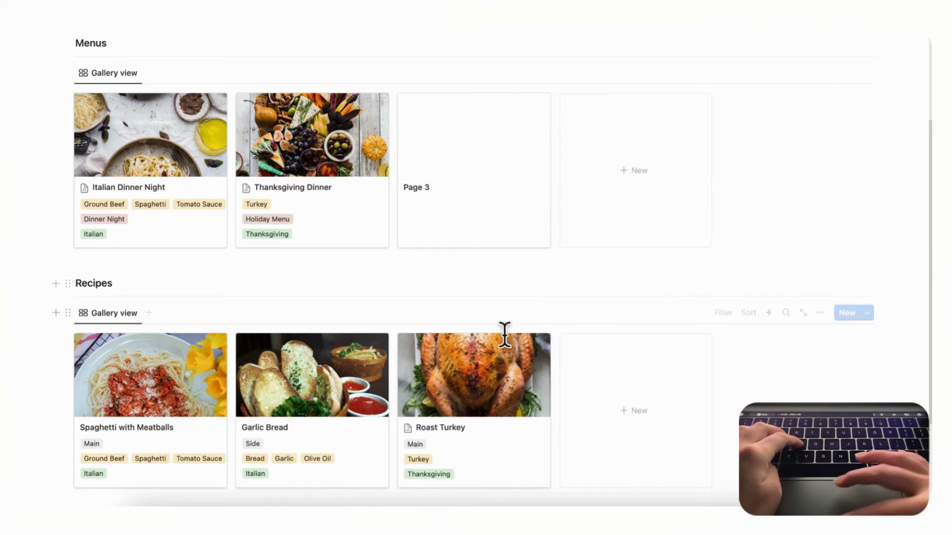
pyautogui.scroll(4, 501, 402)
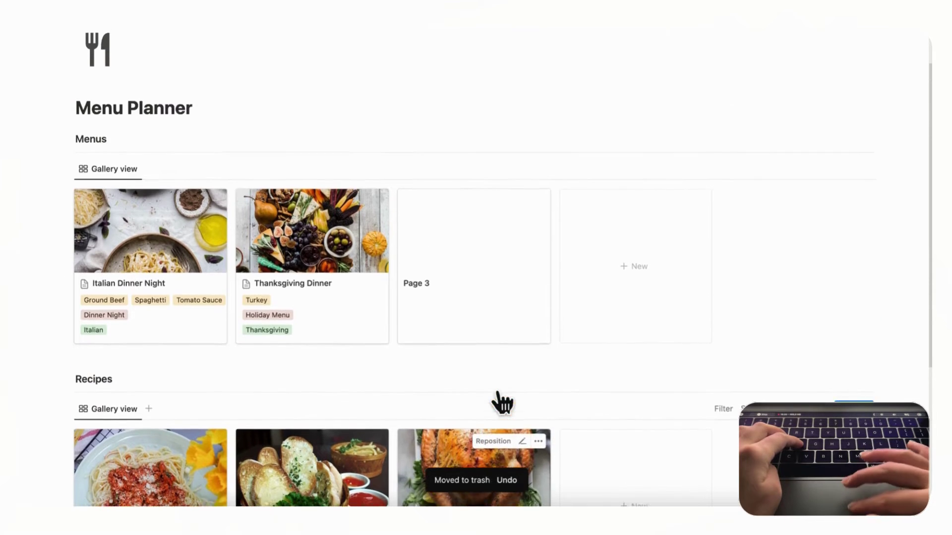